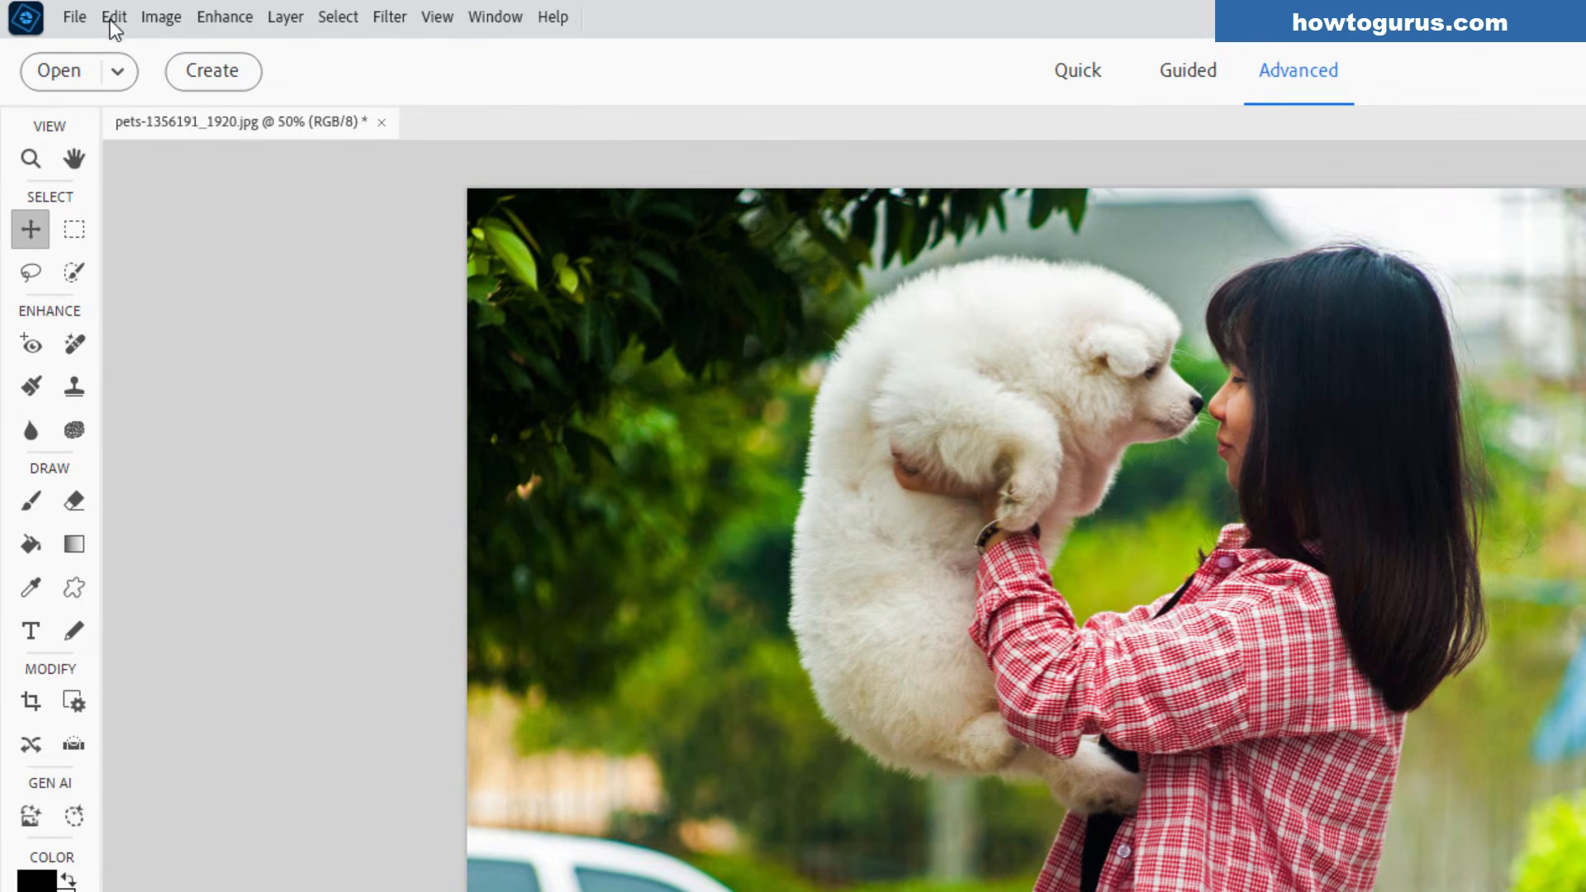
click(113, 20)
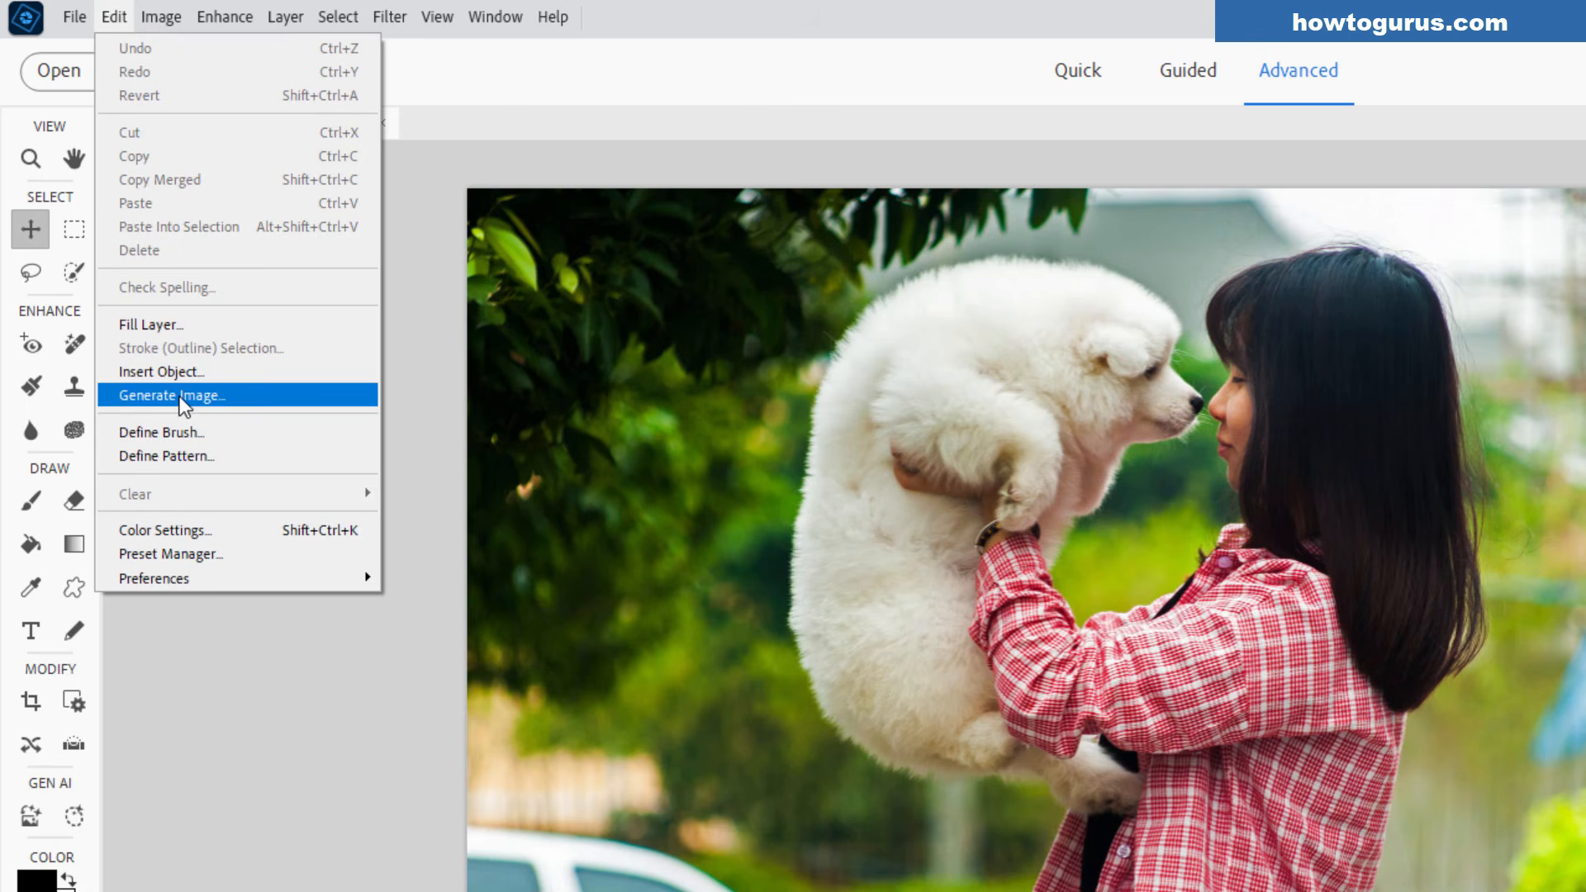
click(157, 692)
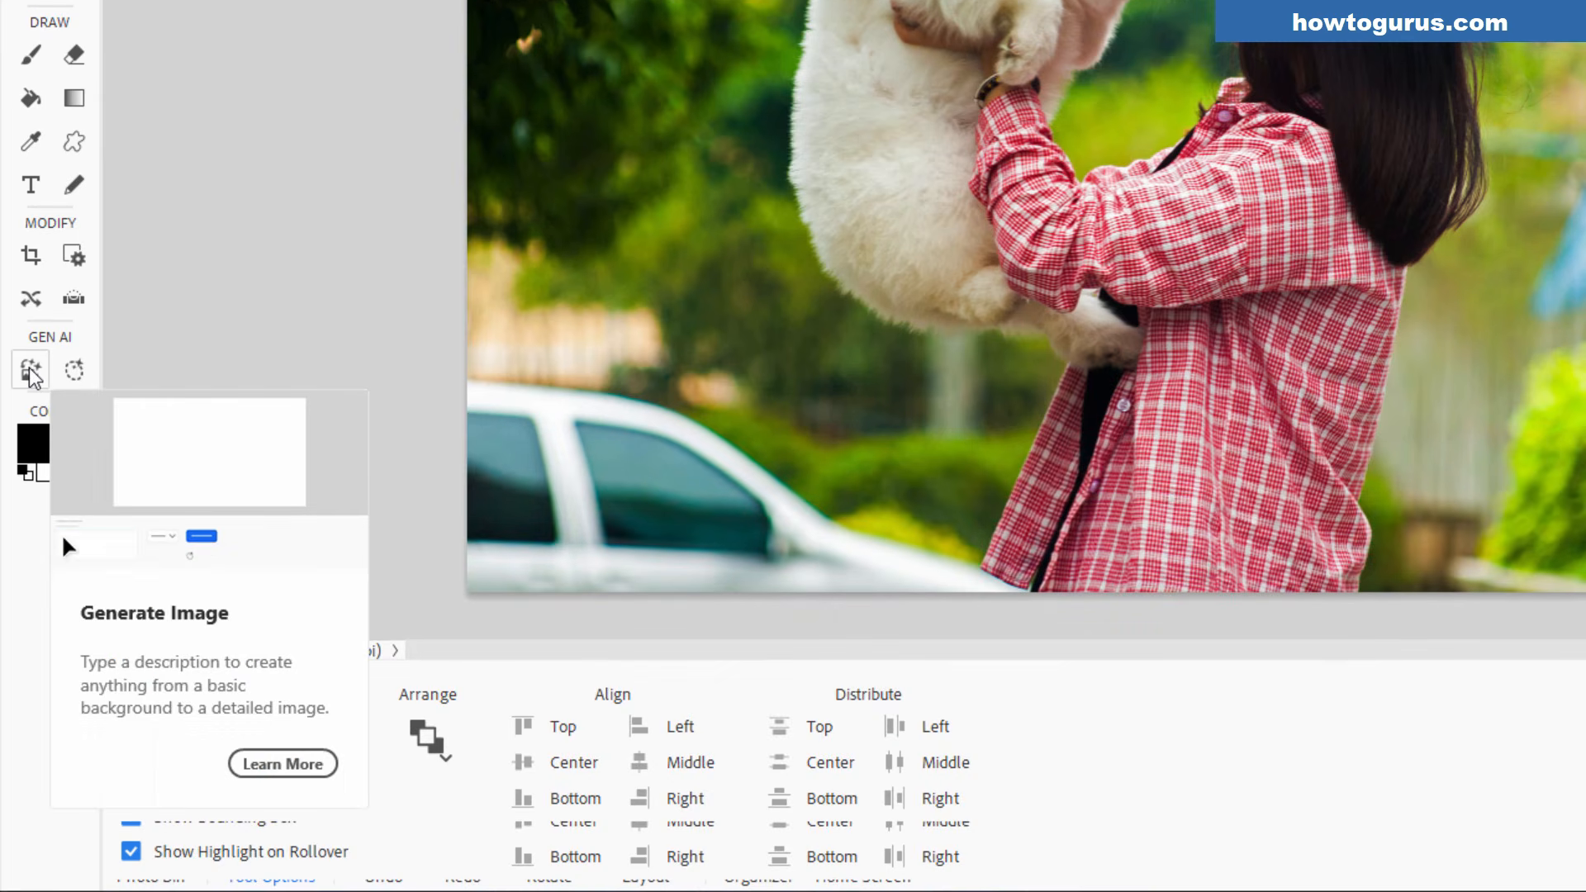
mouse_move(78, 377)
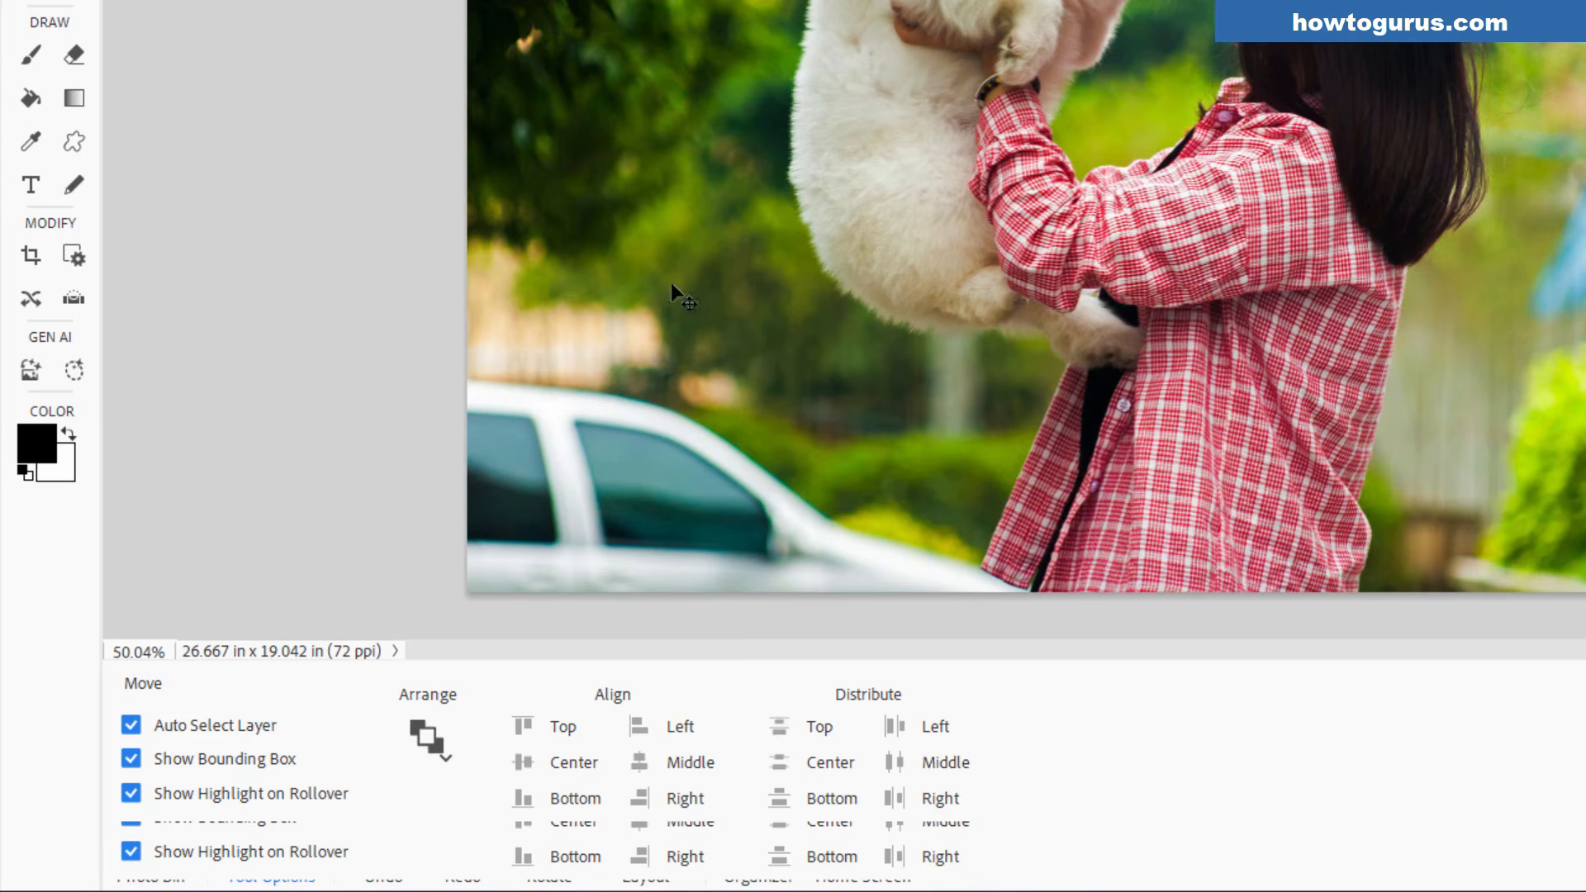
- Brush an Insert Object selection over the whole white puppy and the parked car, reducing the brush to 60 px for the remaining areas
click(74, 369)
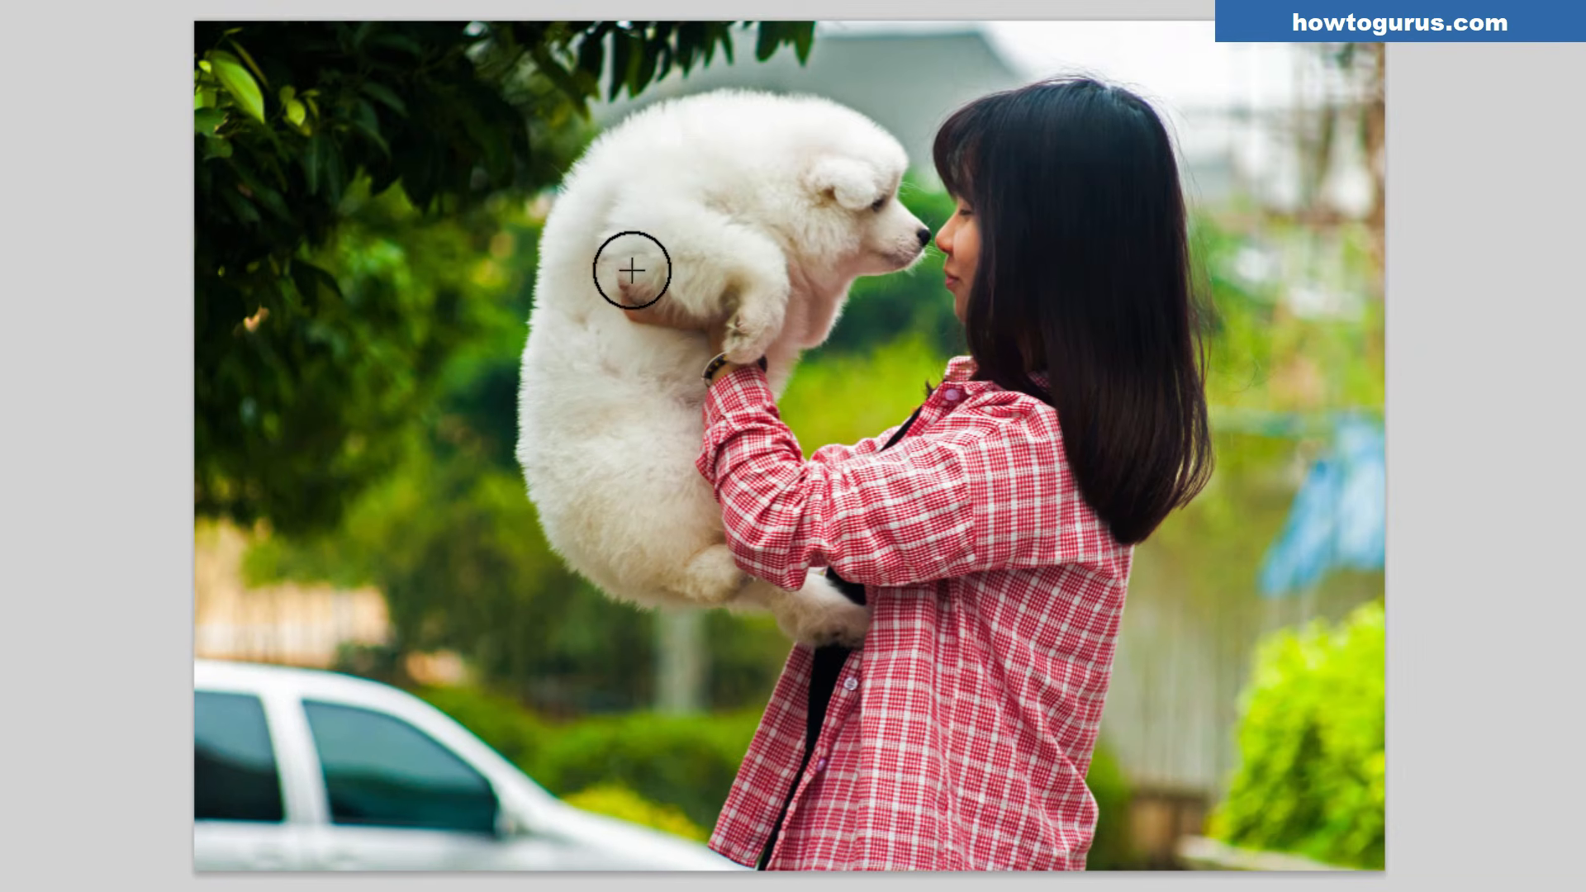
click(684, 242)
mouse_move(684, 242)
mouse_down()
mouse_move(631, 215)
mouse_move(580, 227)
mouse_move(552, 412)
mouse_move(560, 497)
mouse_move(633, 577)
mouse_move(702, 577)
mouse_move(757, 616)
mouse_move(766, 600)
mouse_move(816, 605)
mouse_move(818, 576)
mouse_move(856, 630)
mouse_move(813, 637)
mouse_up()
key(bracketleft)
key(bracketright)
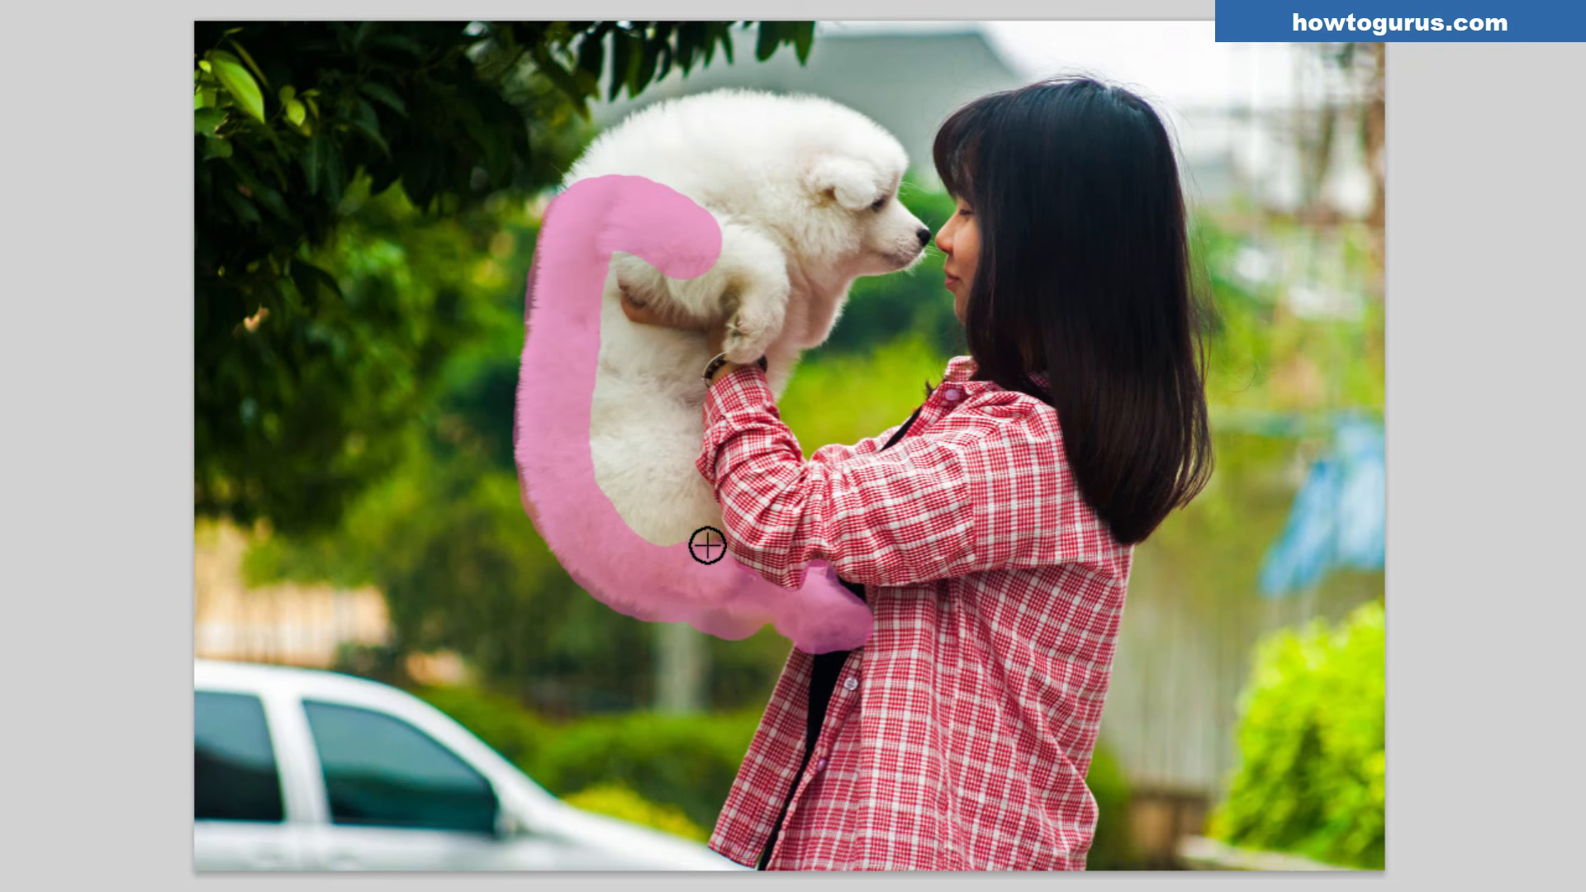
mouse_move(704, 524)
mouse_down()
mouse_move(676, 465)
mouse_move(691, 355)
mouse_move(616, 329)
mouse_move(603, 265)
mouse_move(628, 247)
mouse_move(701, 305)
mouse_move(722, 287)
mouse_move(750, 316)
mouse_move(738, 345)
mouse_move(763, 334)
mouse_move(791, 388)
mouse_move(853, 273)
mouse_move(910, 248)
mouse_move(914, 220)
mouse_move(903, 174)
mouse_move(860, 128)
mouse_move(800, 99)
mouse_move(684, 103)
mouse_move(603, 138)
mouse_move(560, 209)
mouse_move(637, 149)
mouse_move(818, 145)
mouse_move(672, 131)
mouse_move(818, 132)
mouse_move(878, 181)
mouse_move(883, 235)
mouse_move(811, 166)
mouse_move(627, 188)
mouse_move(821, 195)
mouse_move(802, 233)
mouse_move(691, 248)
mouse_move(677, 276)
mouse_move(761, 276)
mouse_move(798, 306)
mouse_move(826, 234)
mouse_move(705, 240)
mouse_move(800, 258)
mouse_move(627, 361)
mouse_move(644, 368)
mouse_move(629, 393)
mouse_move(662, 383)
mouse_move(677, 538)
mouse_move(641, 439)
mouse_move(632, 500)
mouse_move(620, 456)
mouse_move(602, 495)
mouse_up()
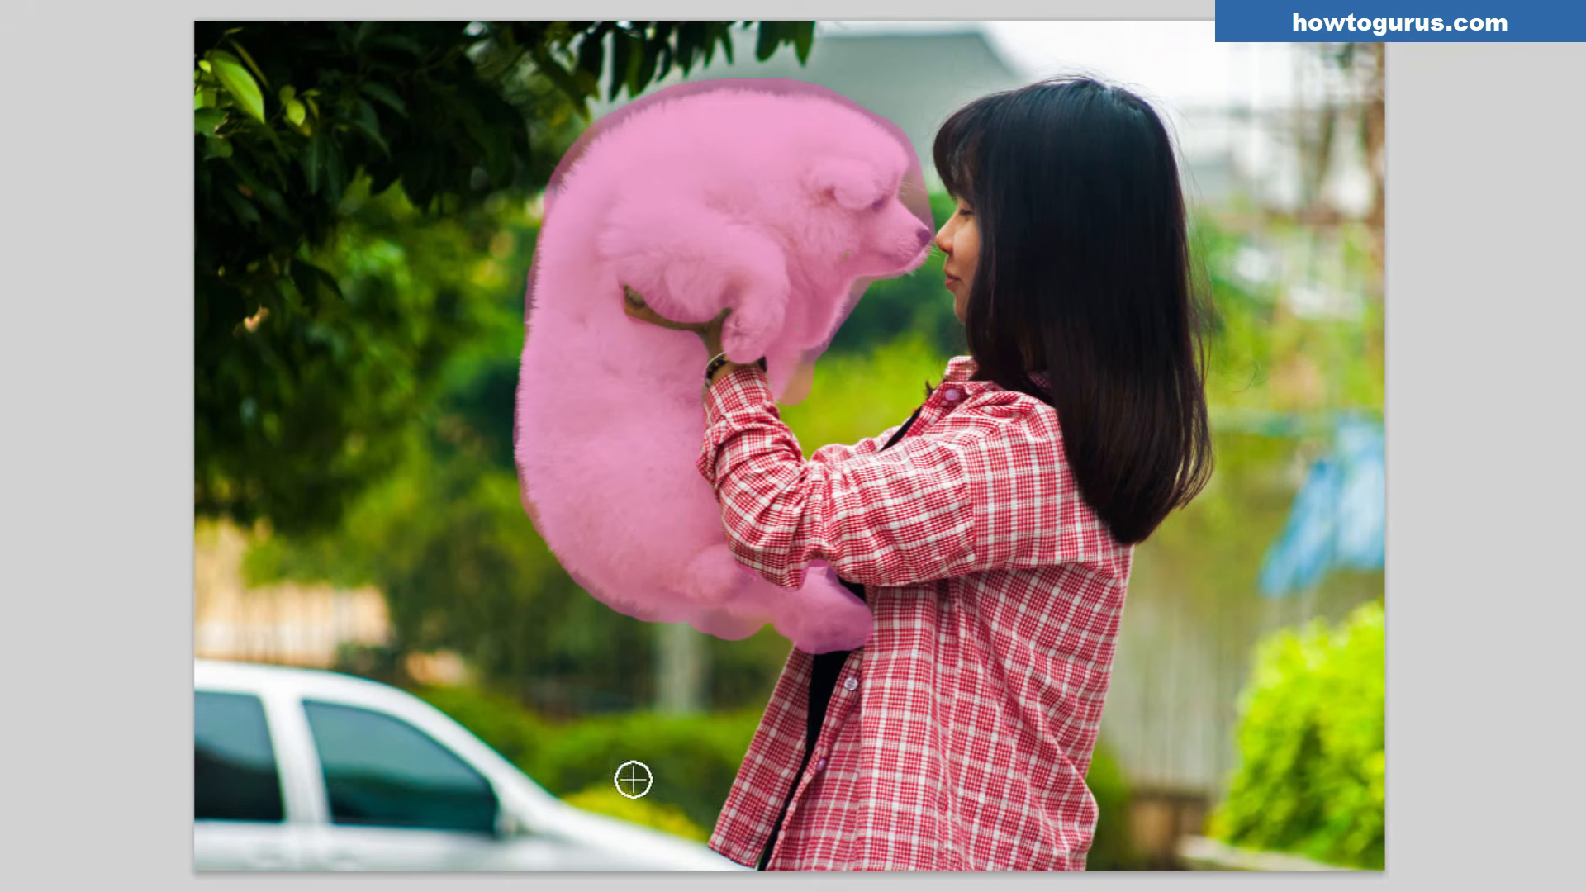
mouse_move(744, 880)
mouse_down()
mouse_move(513, 779)
mouse_move(344, 673)
mouse_move(188, 666)
mouse_move(196, 826)
mouse_move(286, 861)
mouse_move(668, 863)
mouse_move(485, 809)
mouse_move(435, 754)
mouse_move(322, 697)
mouse_move(212, 694)
mouse_move(439, 761)
mouse_move(255, 727)
mouse_move(265, 765)
mouse_move(454, 799)
mouse_move(212, 761)
mouse_move(457, 829)
mouse_move(254, 801)
mouse_move(227, 804)
mouse_move(240, 831)
mouse_move(390, 854)
mouse_move(233, 845)
mouse_move(530, 833)
mouse_up()
- Generate replacements for the brushed areas with the prompt "A fluffy raccoon and a hedge"
click(566, 740)
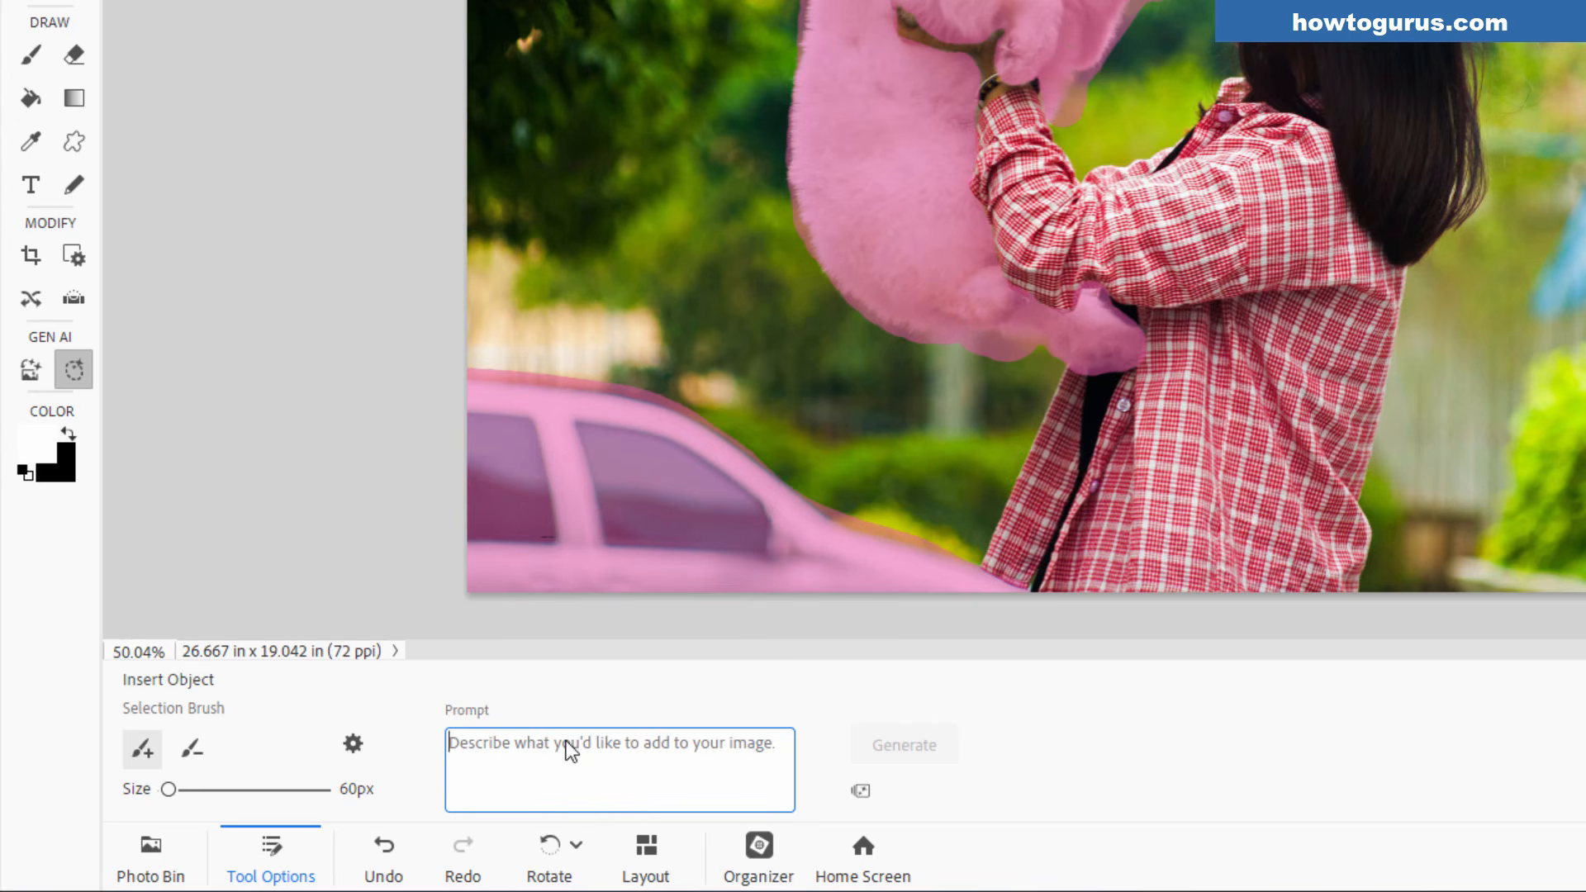
text(A fluffy raccoon and a hedge)
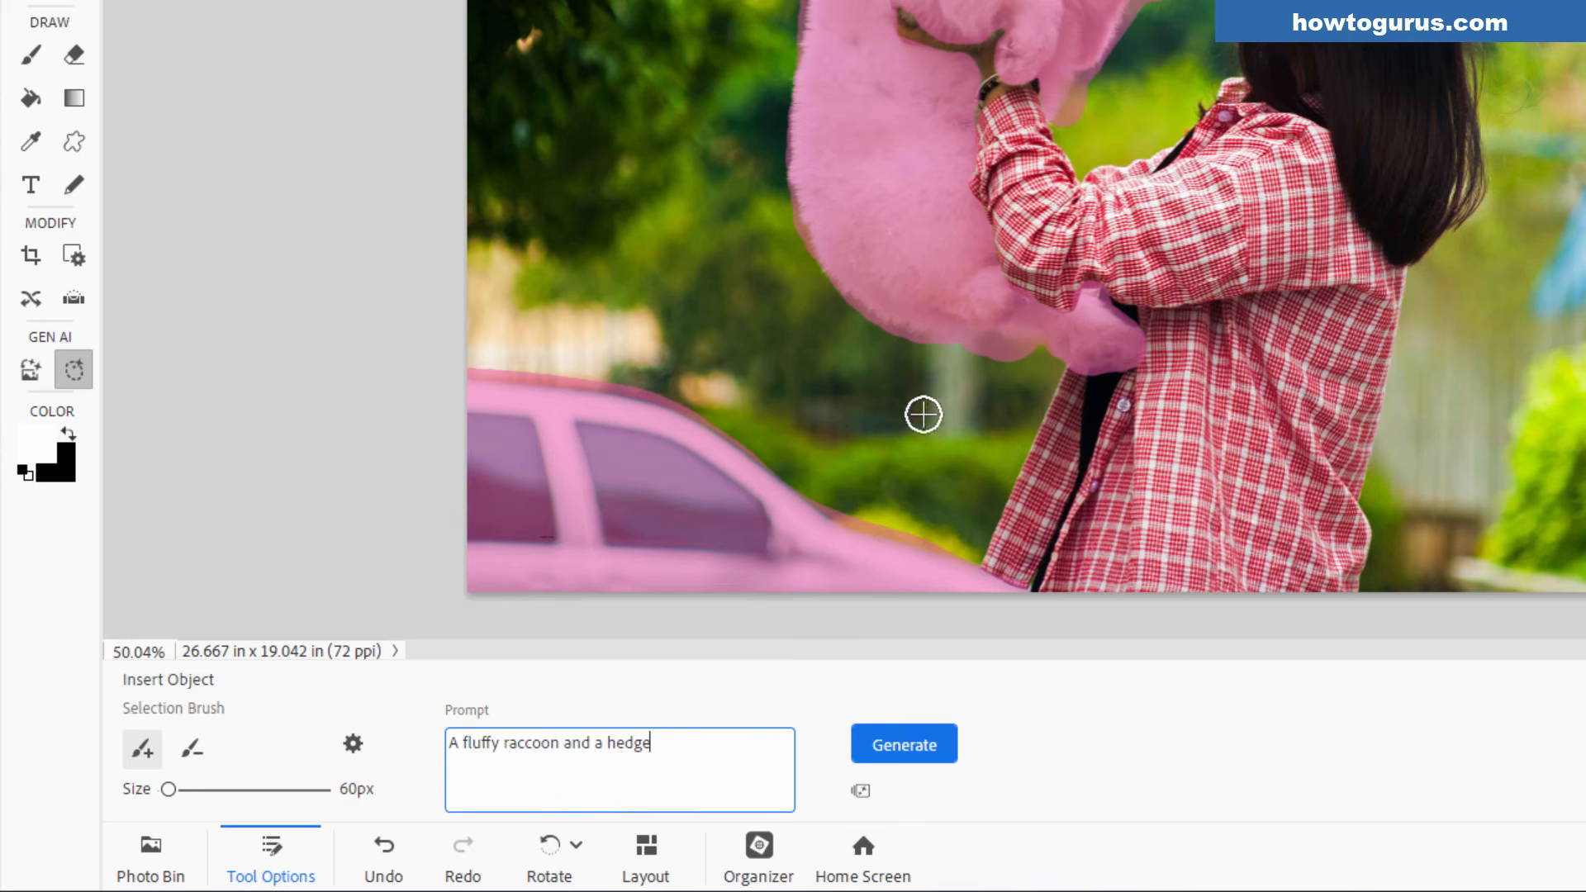
click(905, 753)
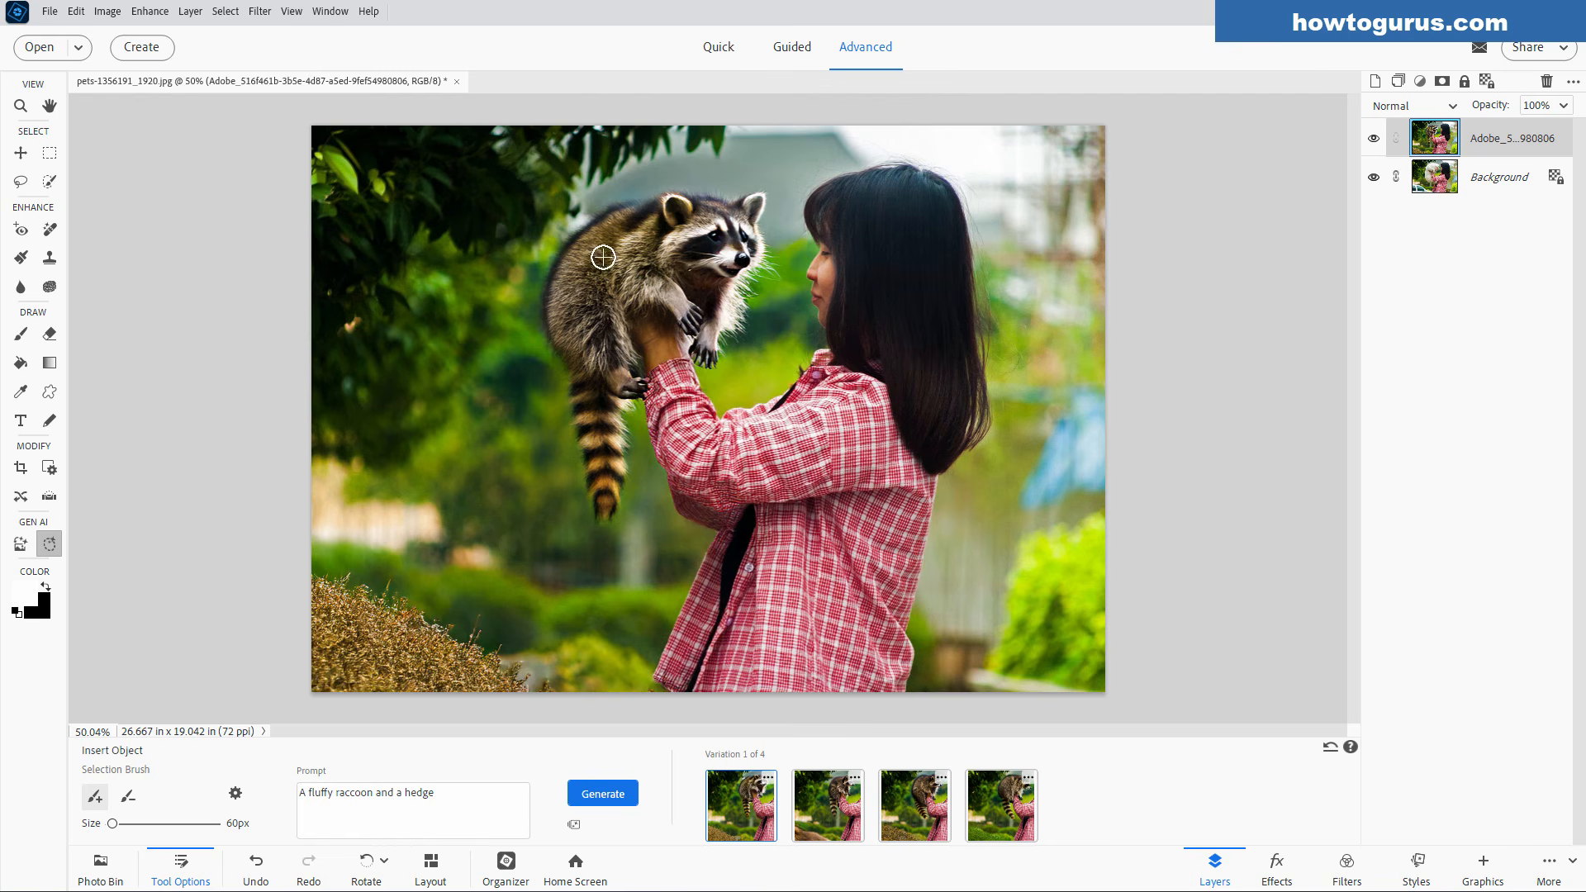
- Preview the second, third and fourth raccoon variations and view the rating options of the first one
click(822, 801)
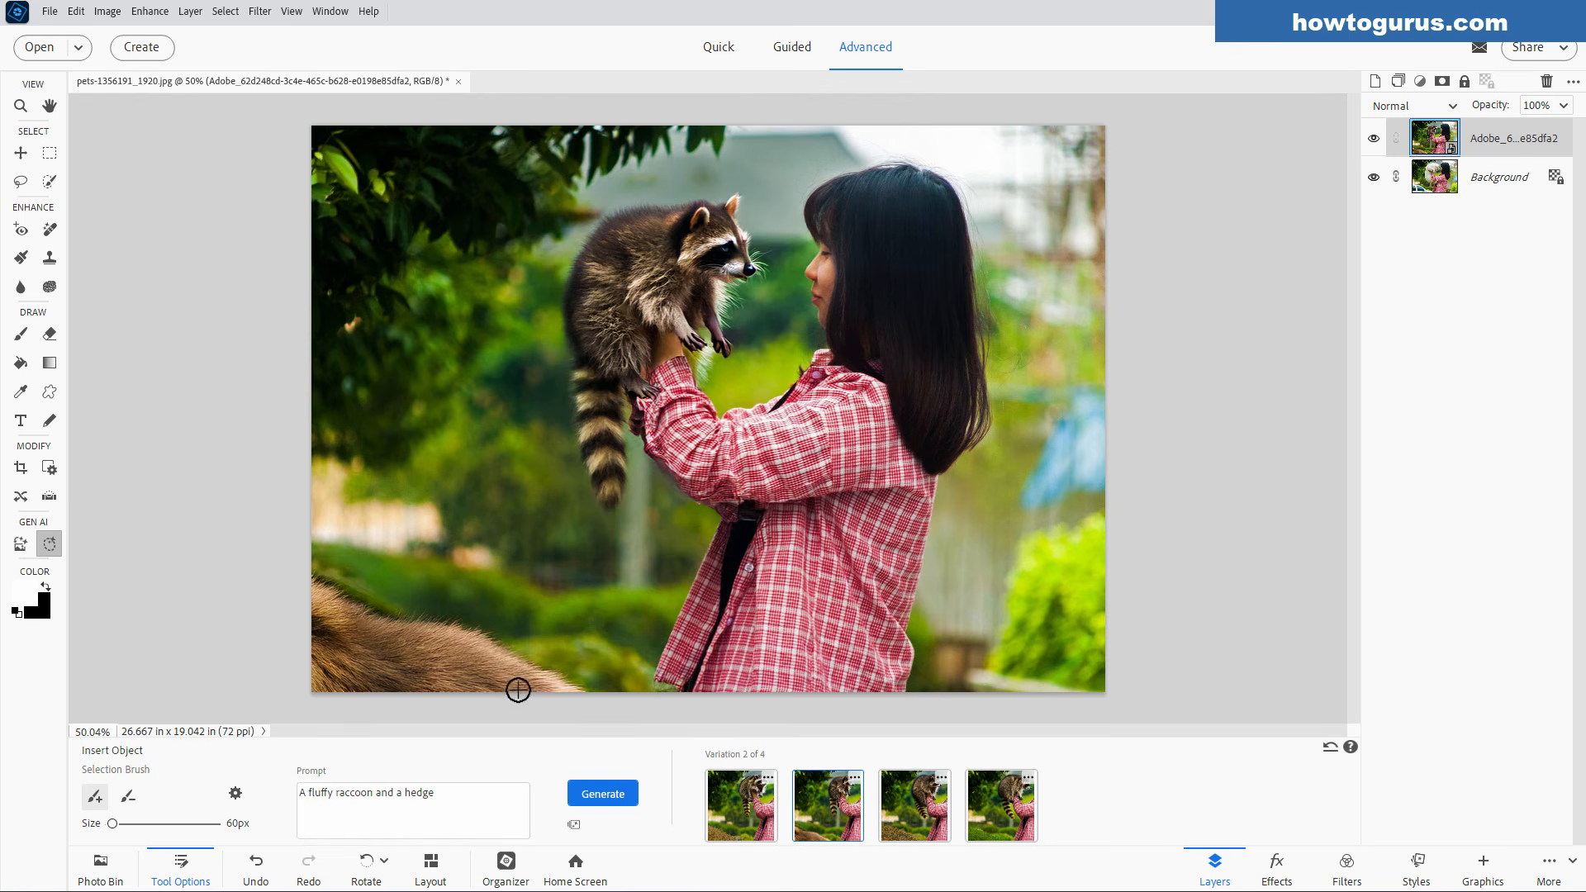
click(913, 803)
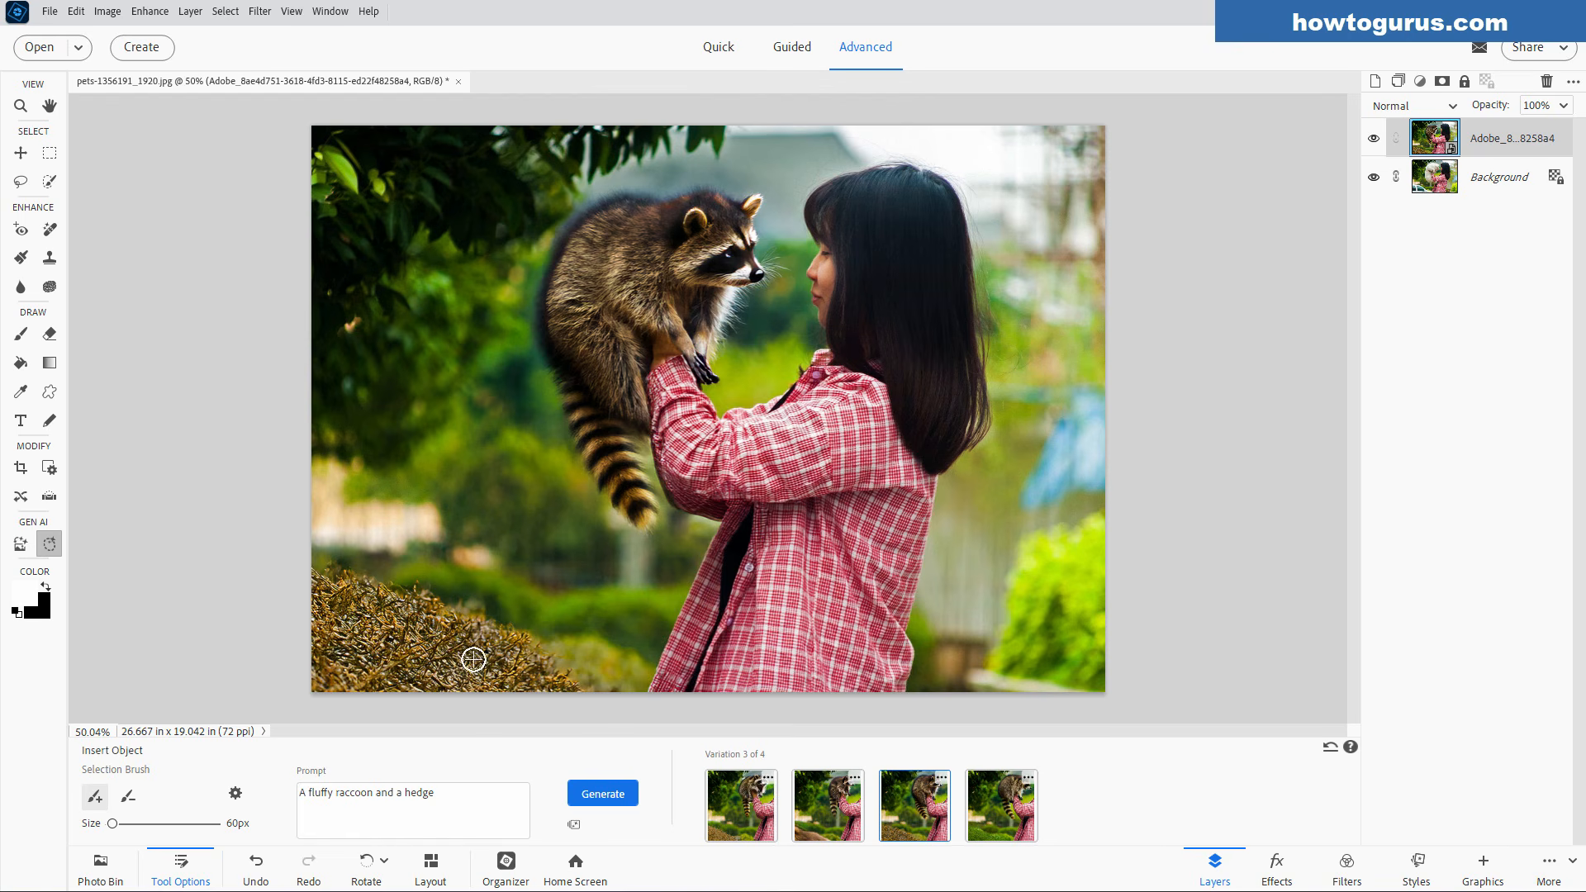
click(988, 790)
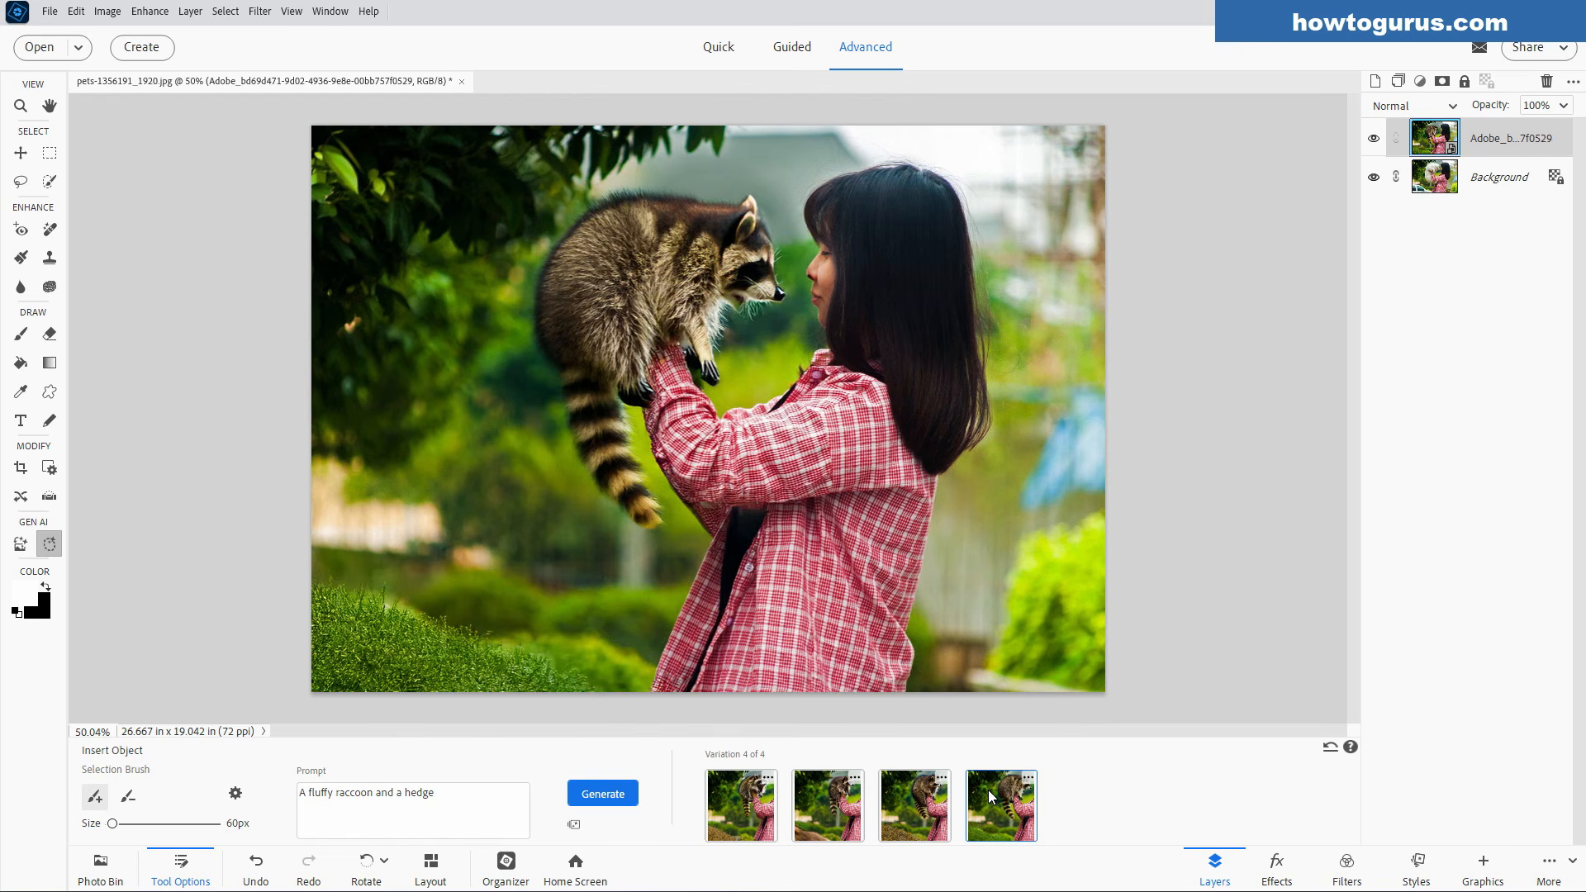
click(769, 778)
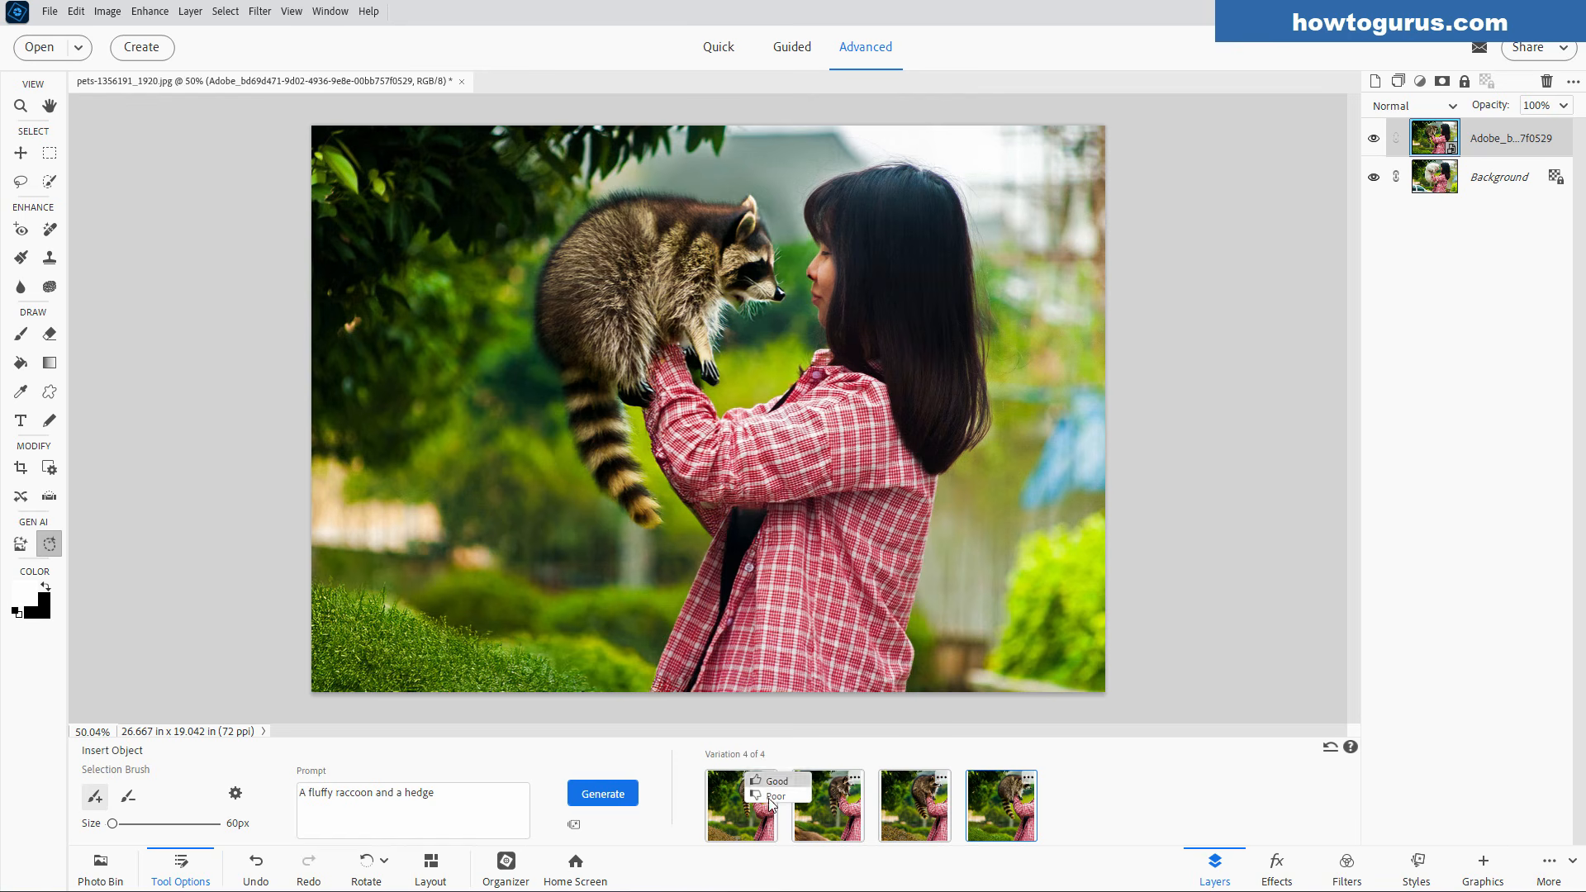
click(1076, 796)
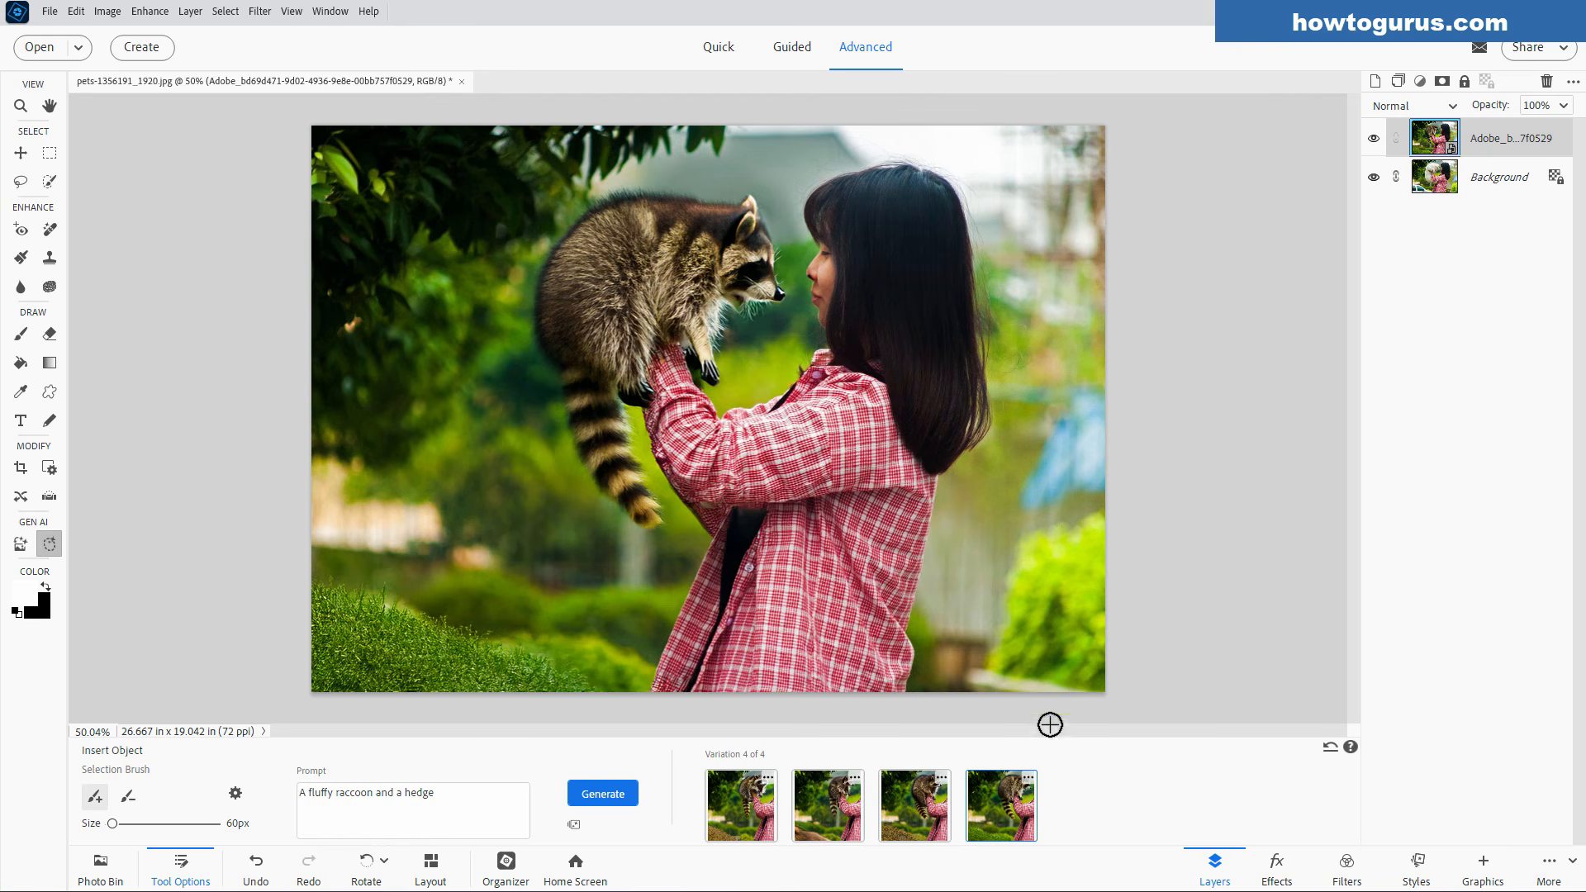
- Toggle the generated raccoon layer's visibility repeatedly to compare it with the original photo
click(1374, 138)
click(1375, 139)
click(1375, 139)
click(1374, 139)
click(1375, 139)
click(1375, 139)
- Compare the generated raccoon variations again and keep the first one
click(851, 796)
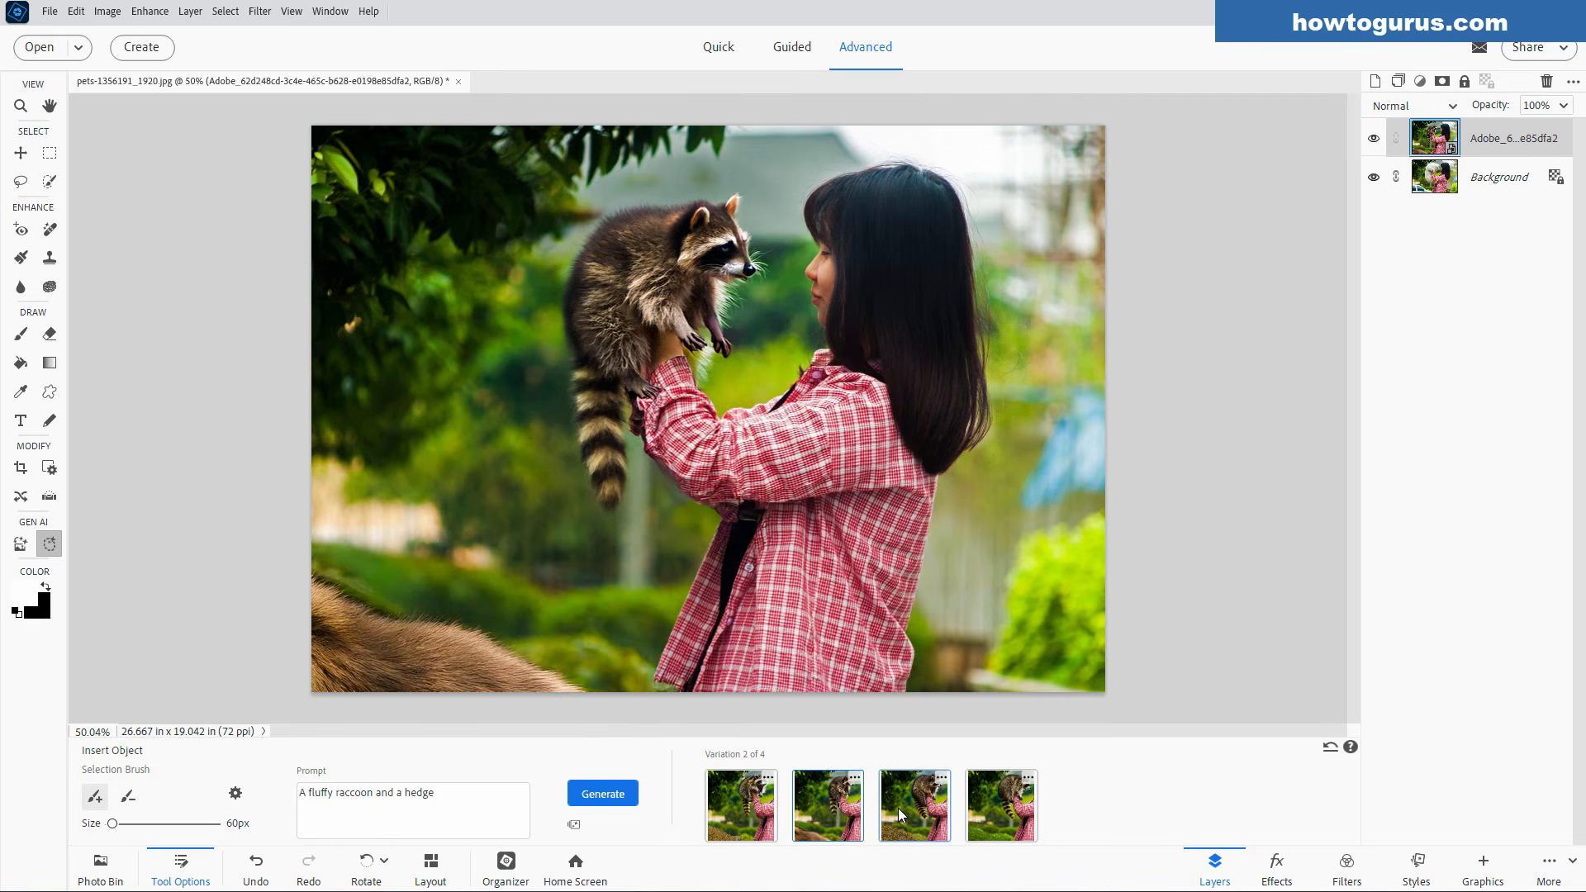
click(904, 810)
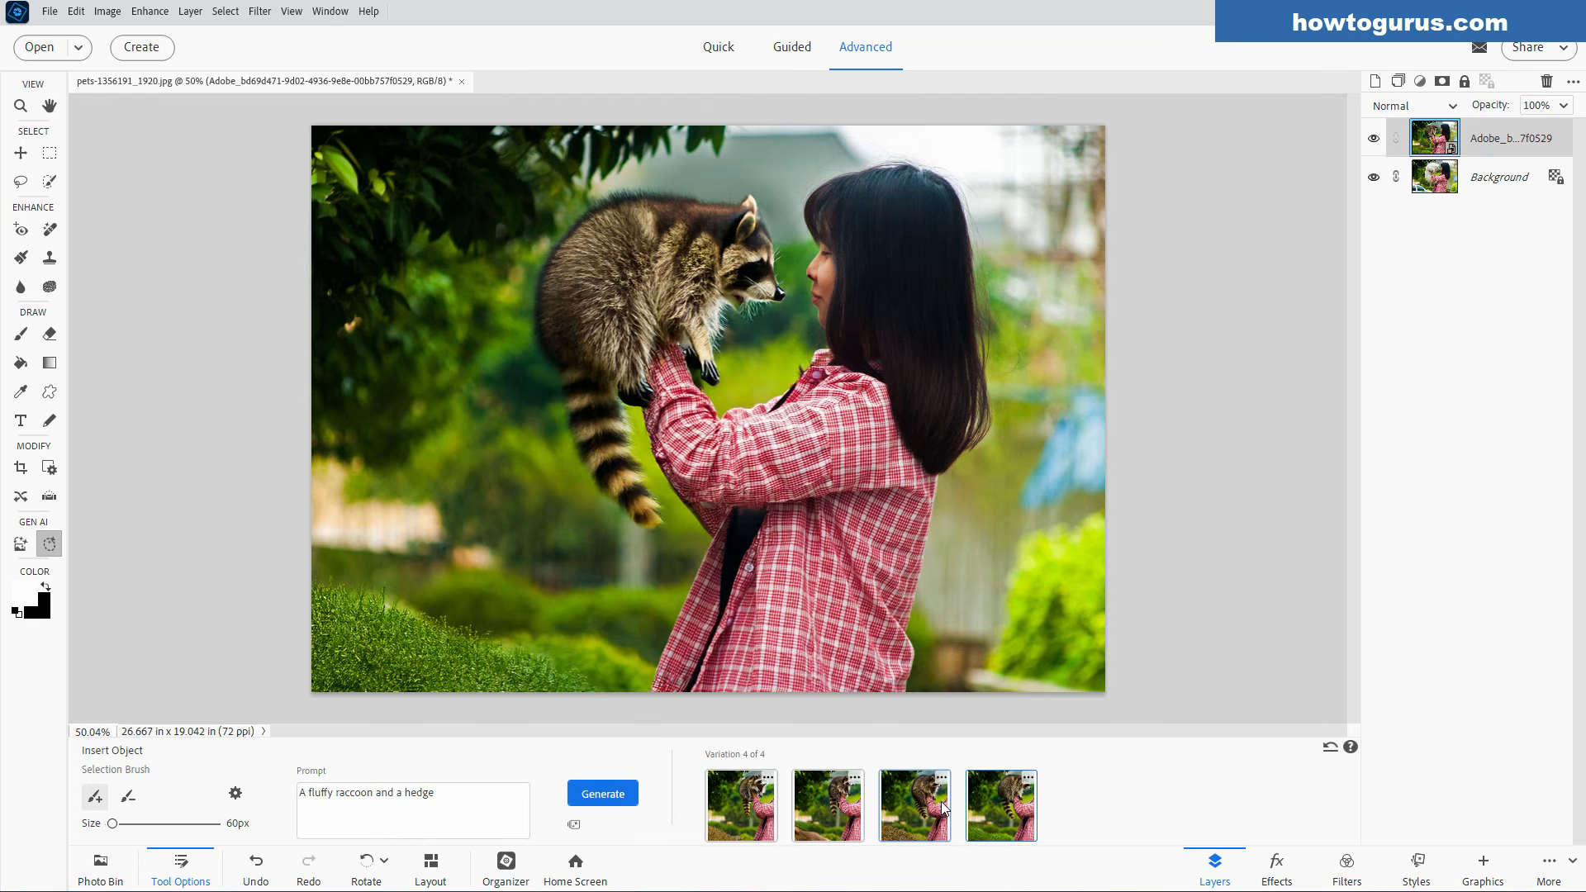
click(762, 806)
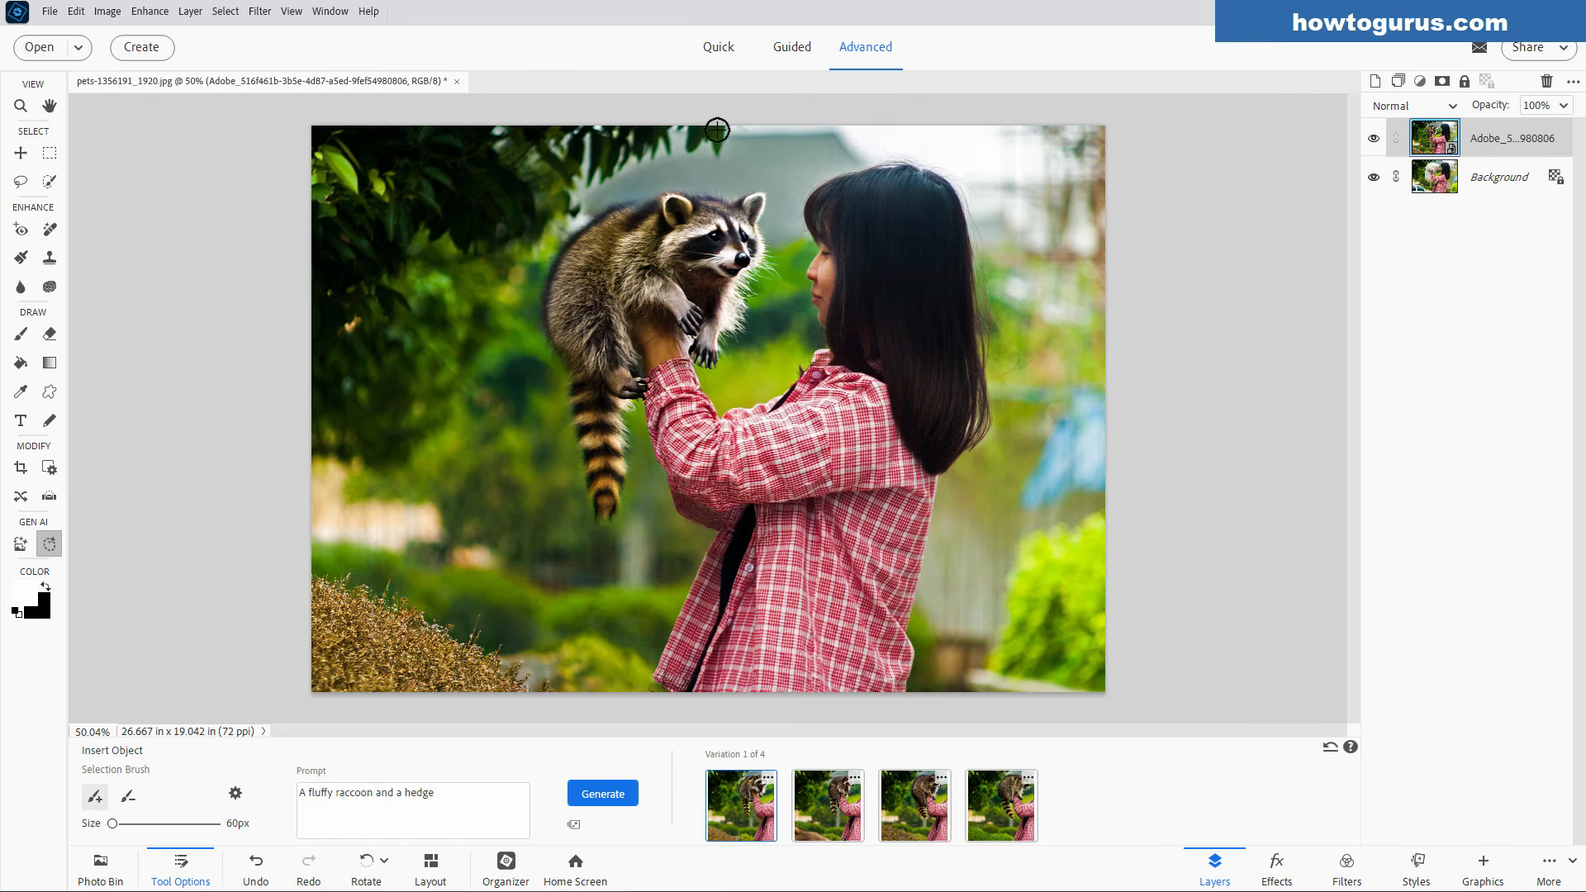
click(20, 156)
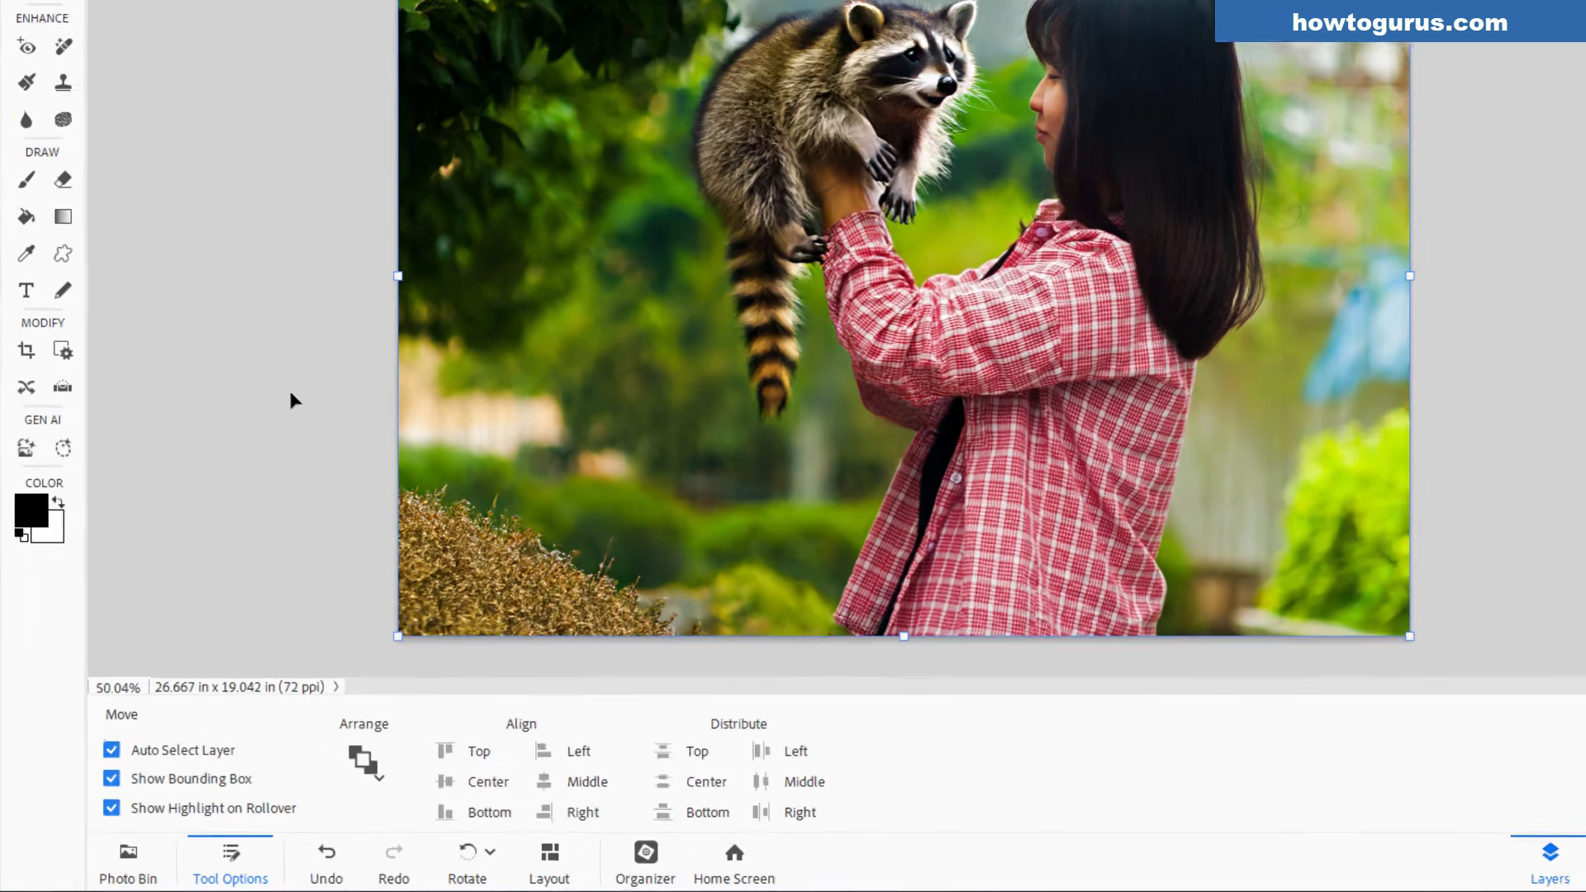
click(52, 546)
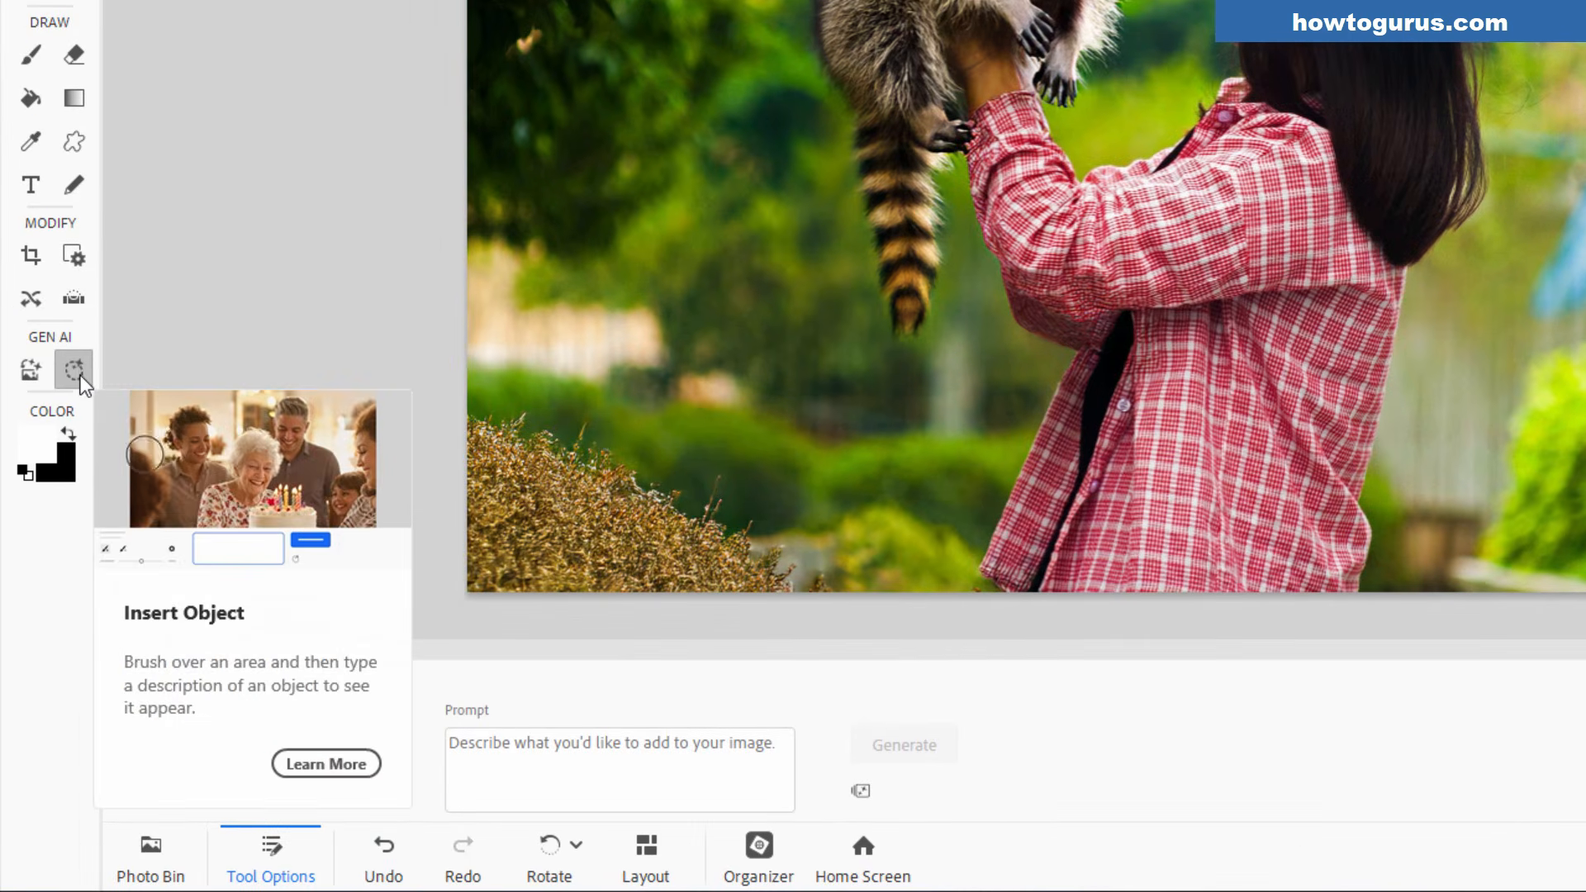
mouse_move(867, 799)
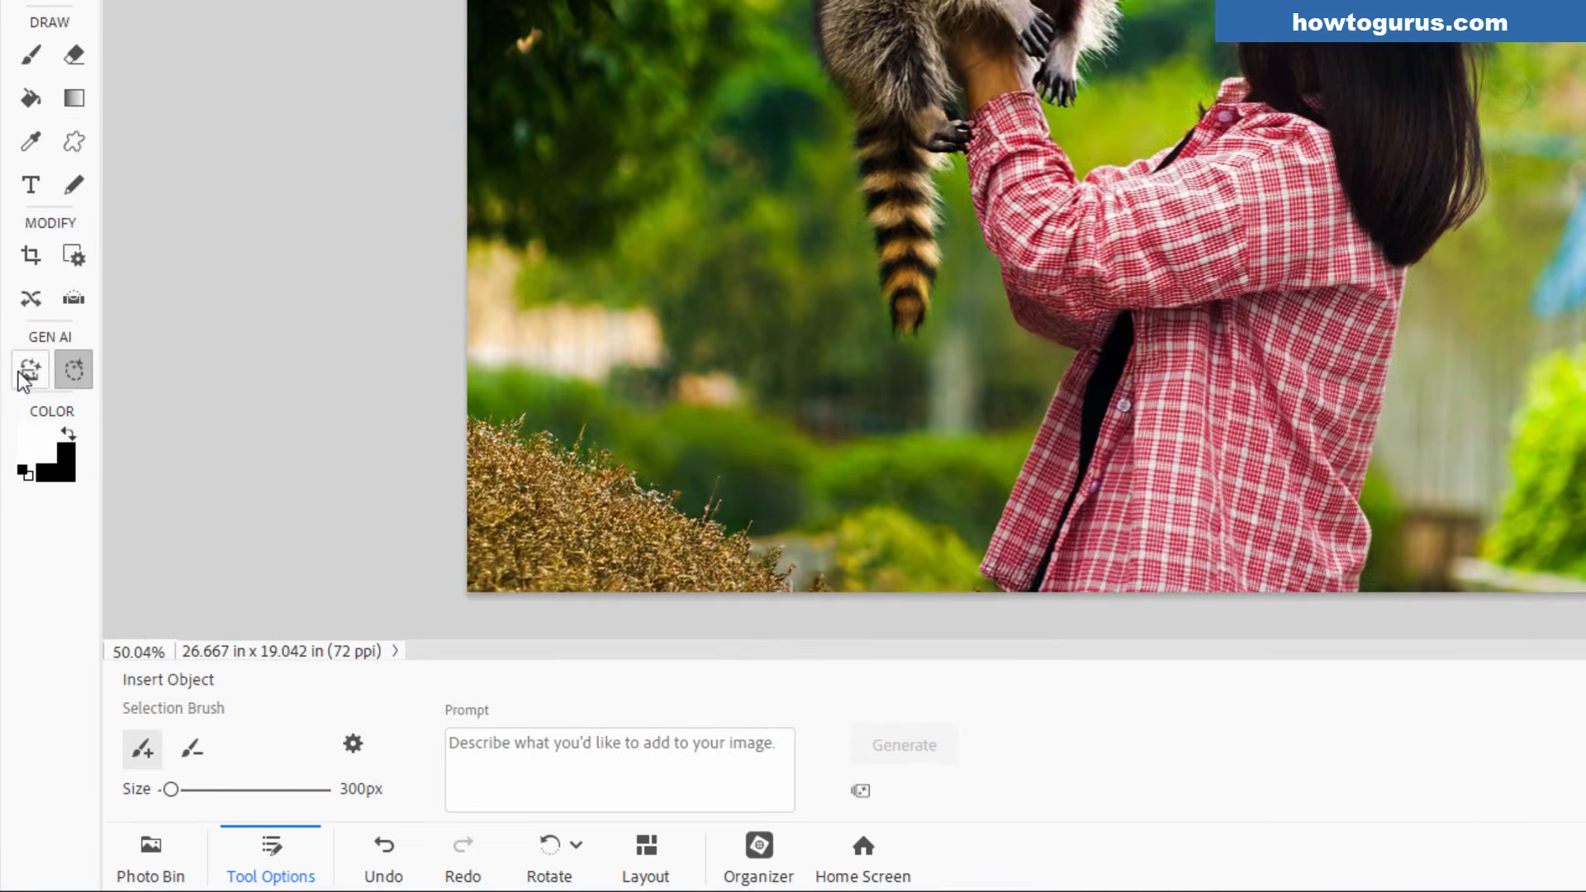
- Activate the Generate Image tool and set its content type to Photo
click(20, 544)
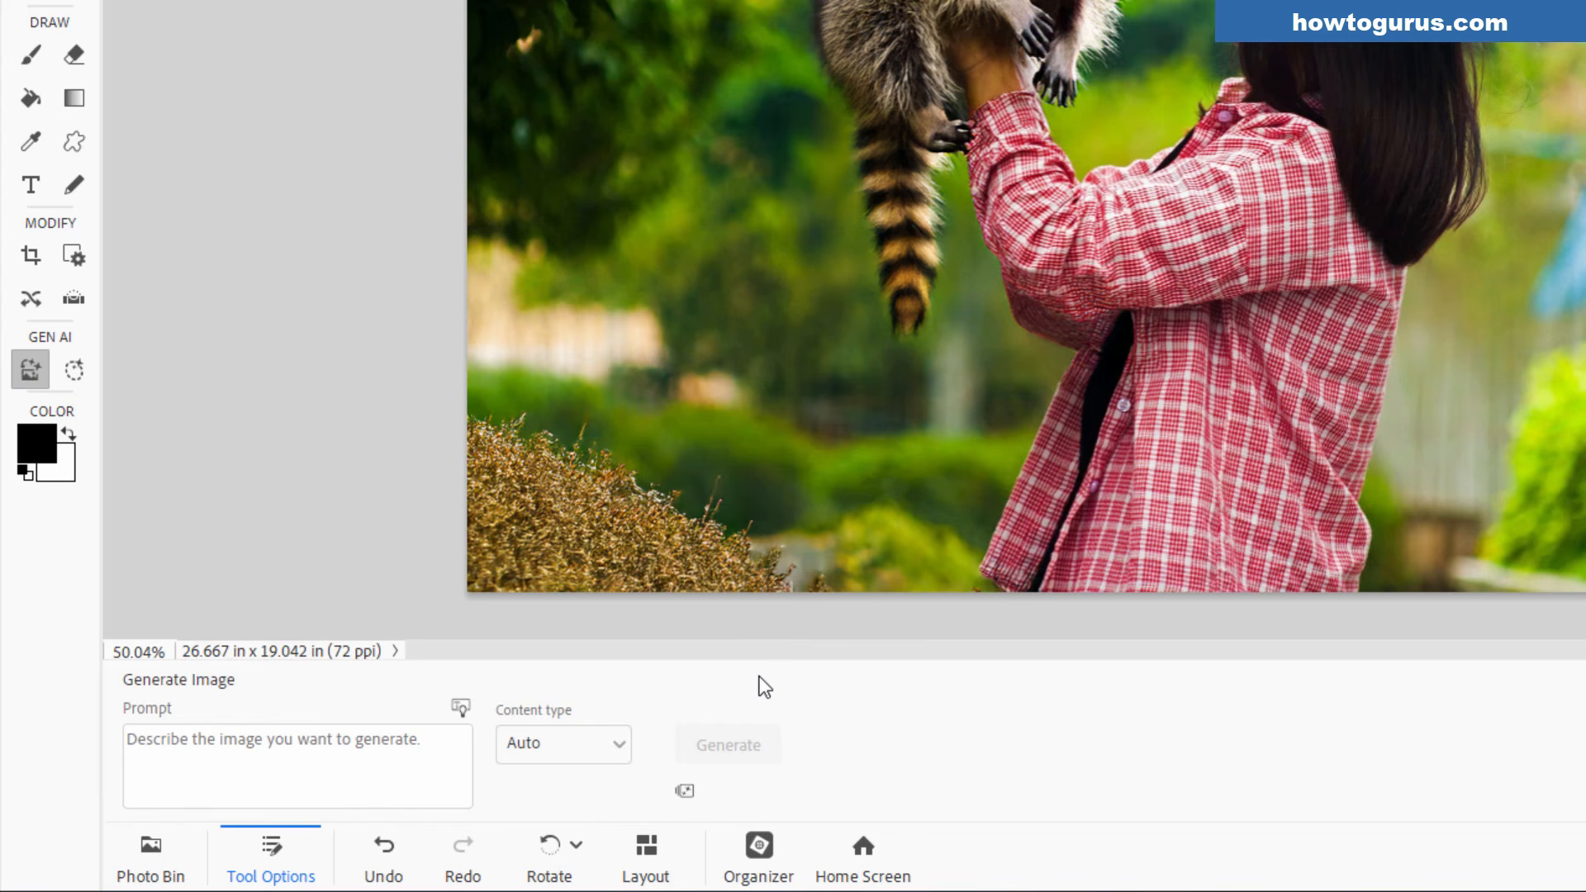
click(611, 747)
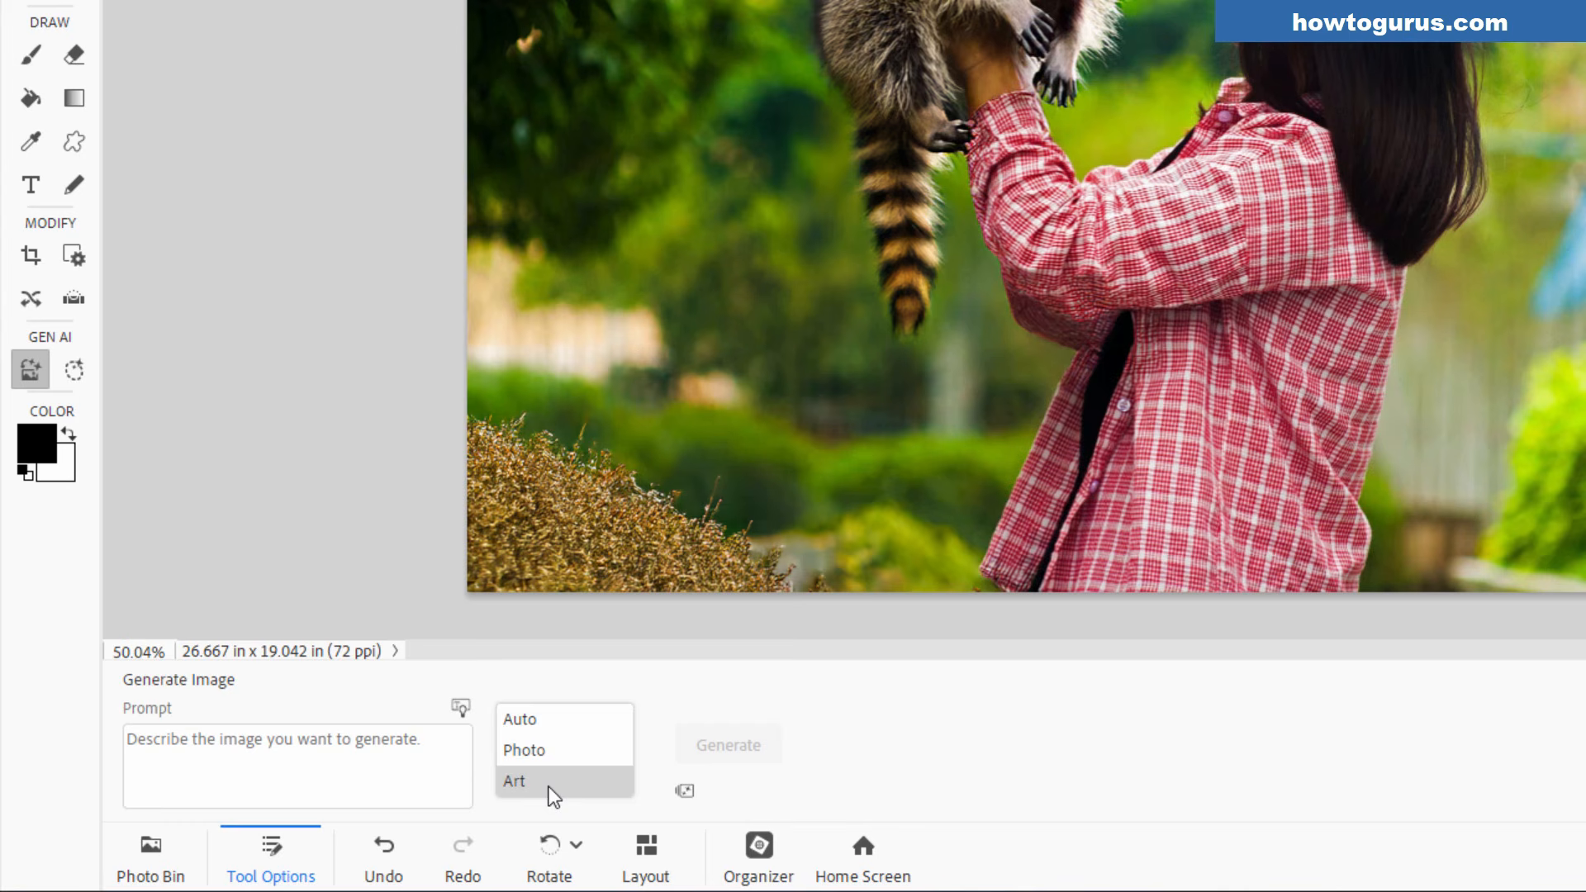
click(533, 750)
click(596, 748)
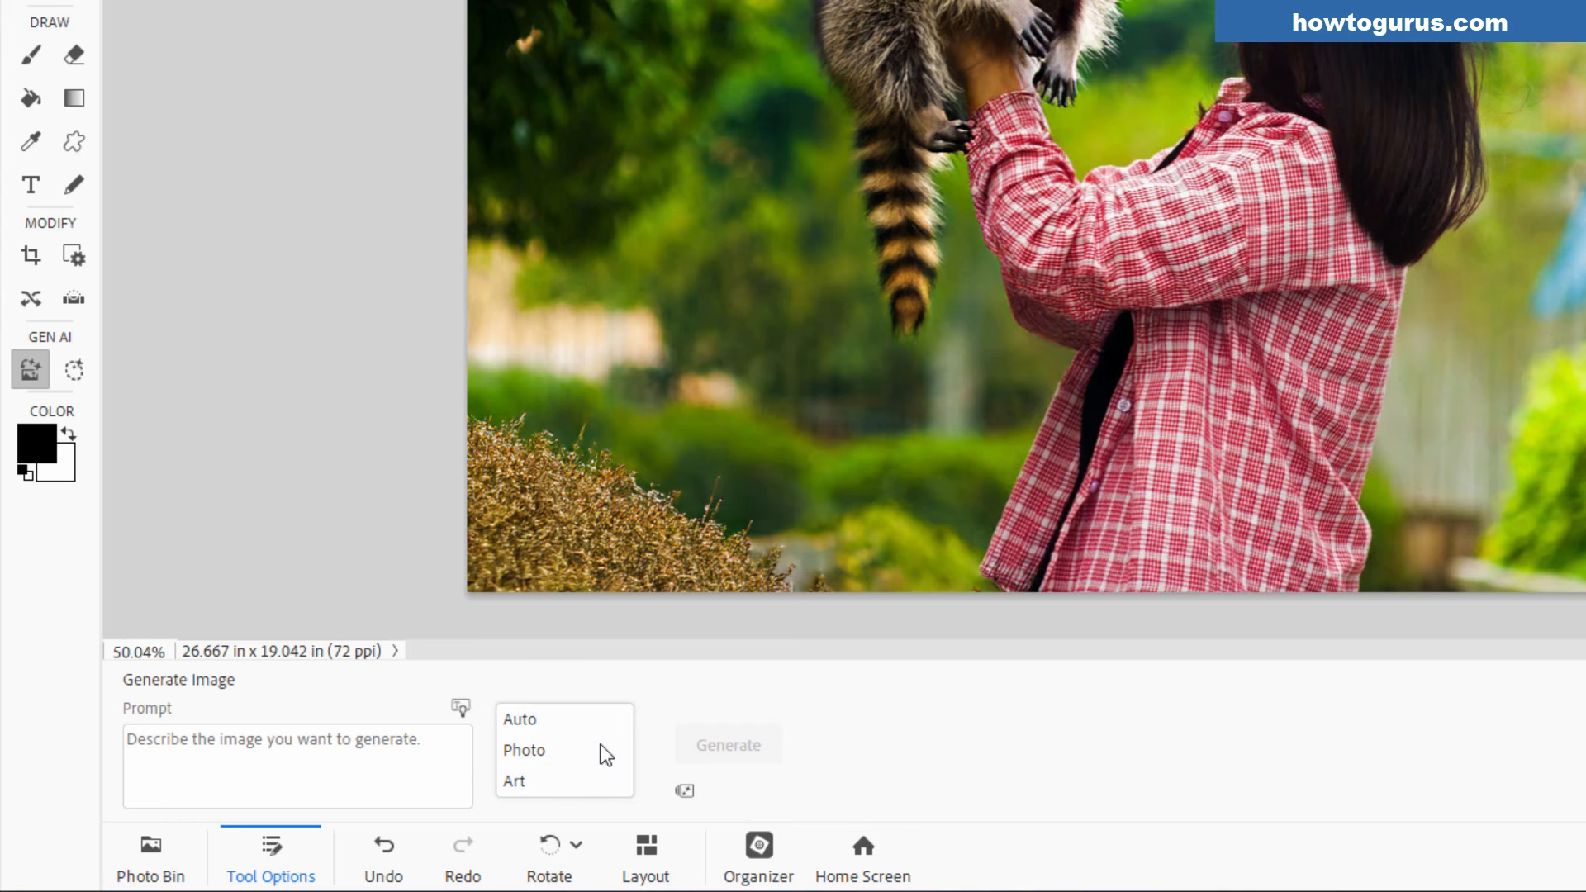
click(545, 756)
- Generate an image from the prompt "a squirrel in a tree eating a nut"
click(324, 749)
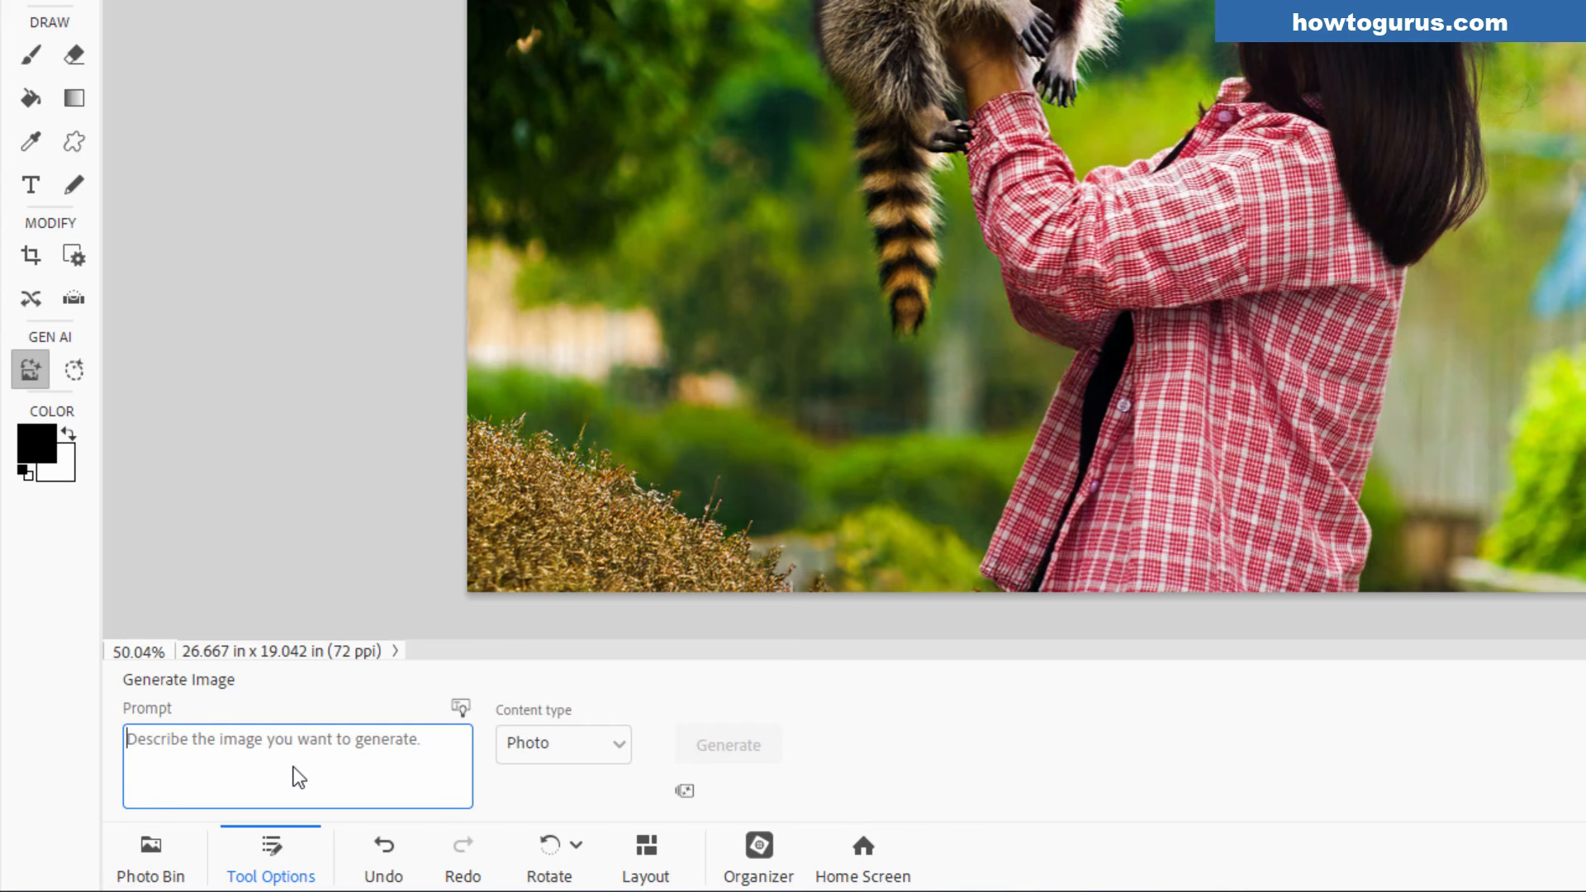
text(a s)
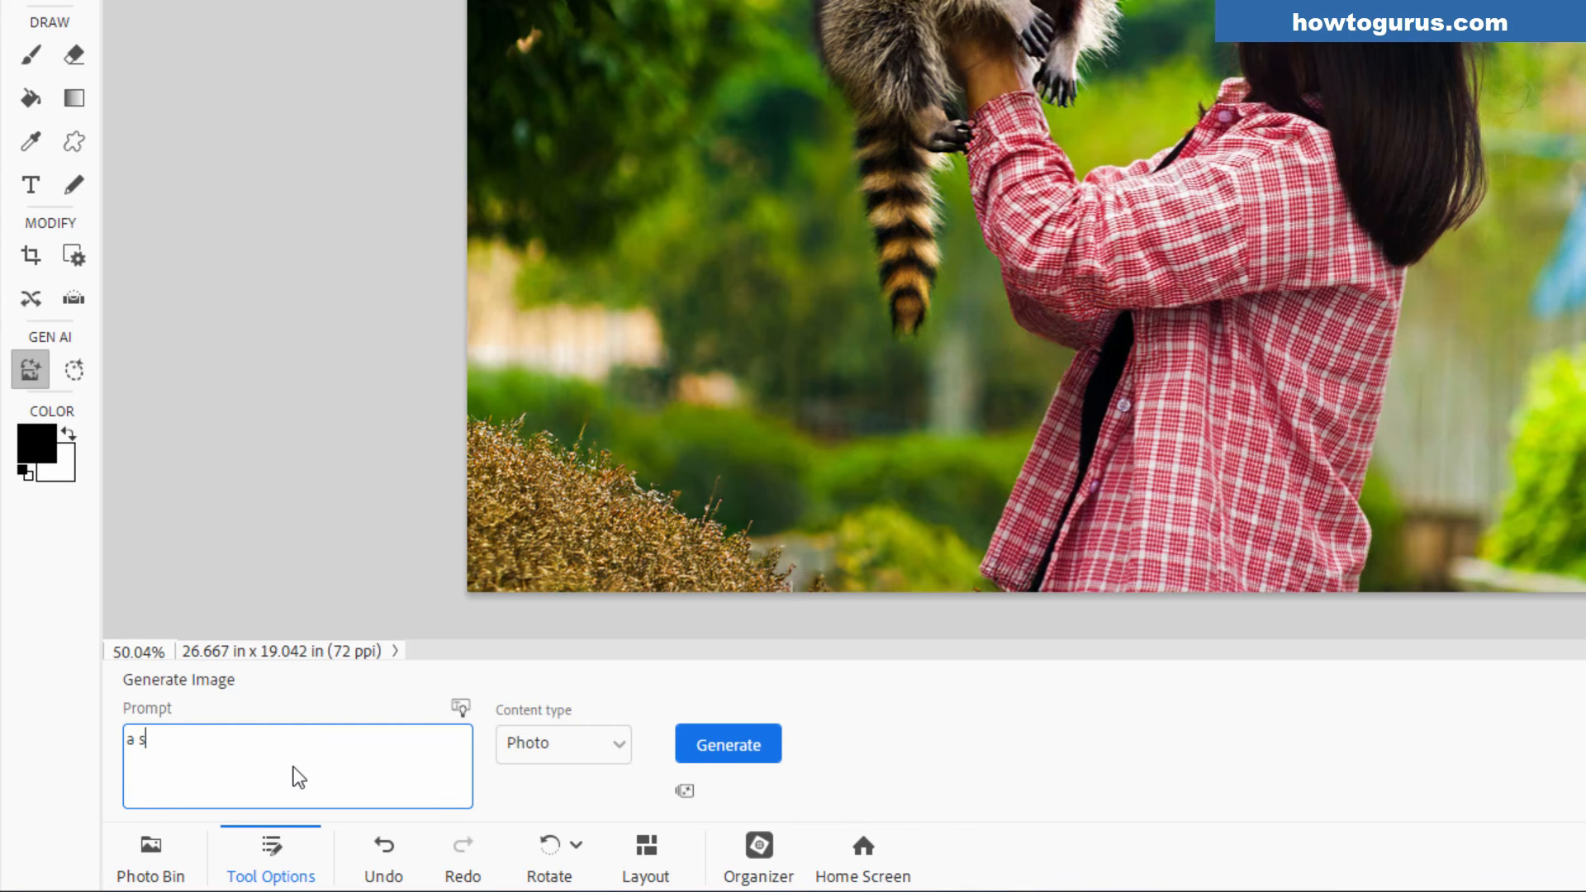
text(quirrel in a tree eating a nut)
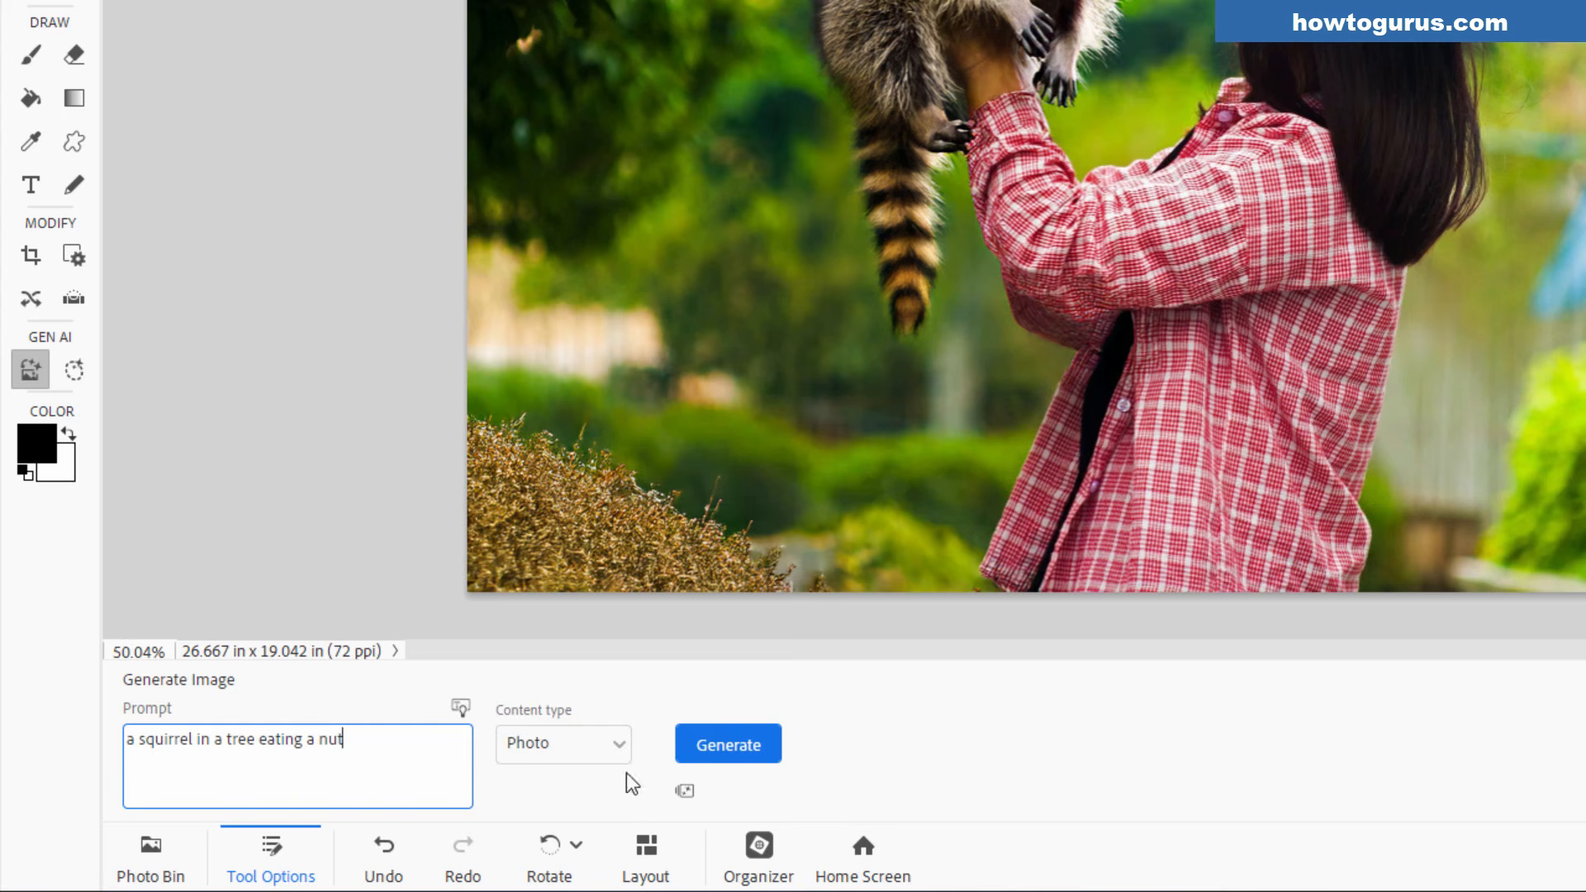
click(732, 747)
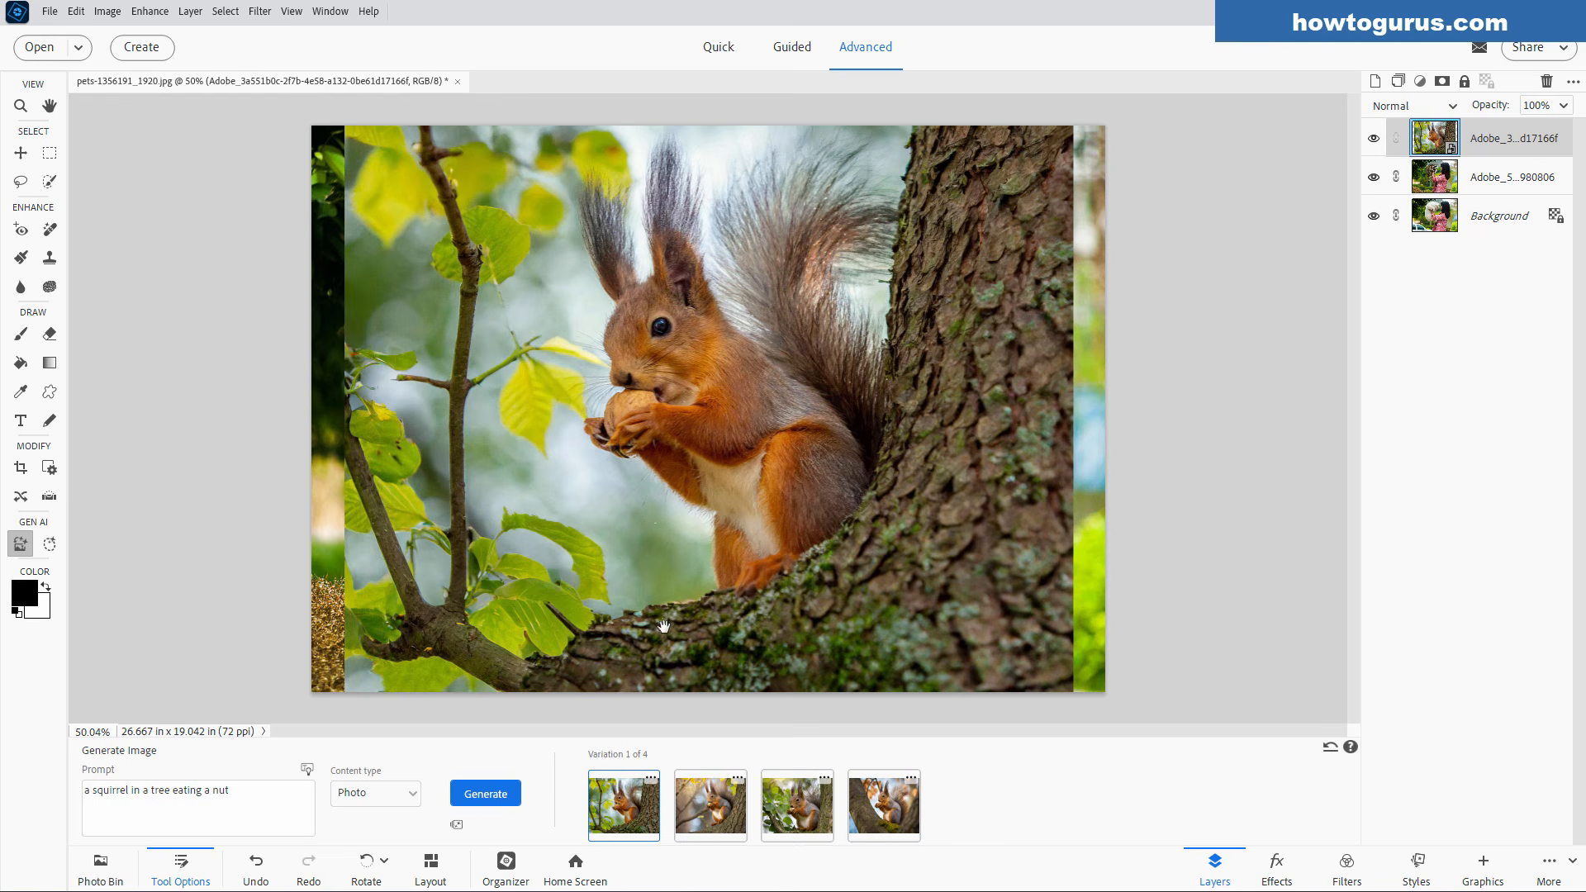
- Go through the squirrel variations, choose the fourth one, and hide its layer
click(721, 814)
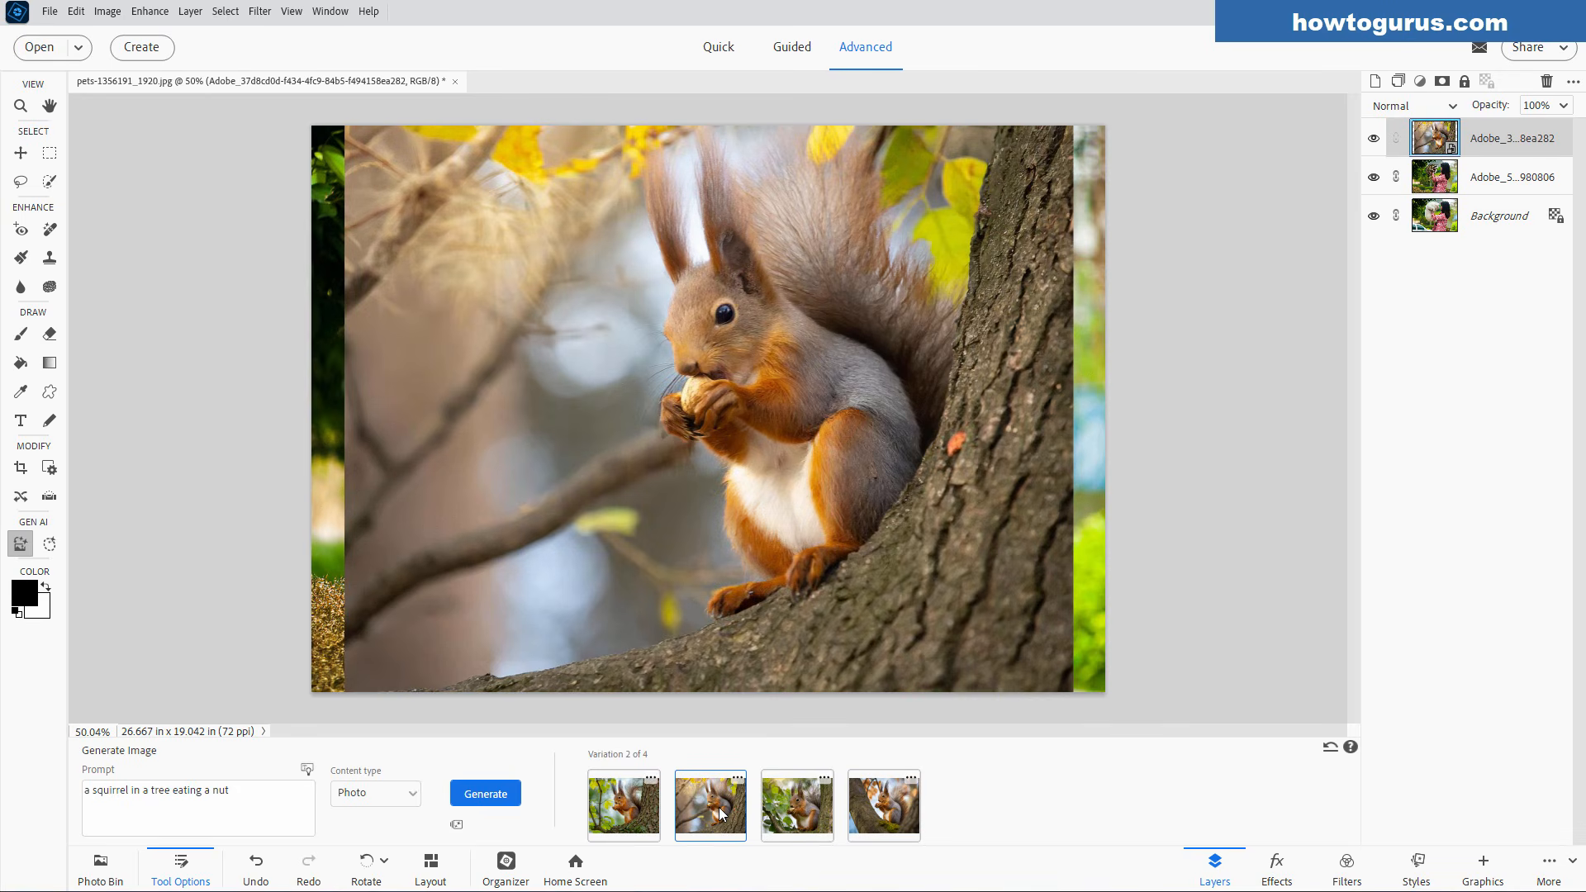
click(789, 818)
click(860, 821)
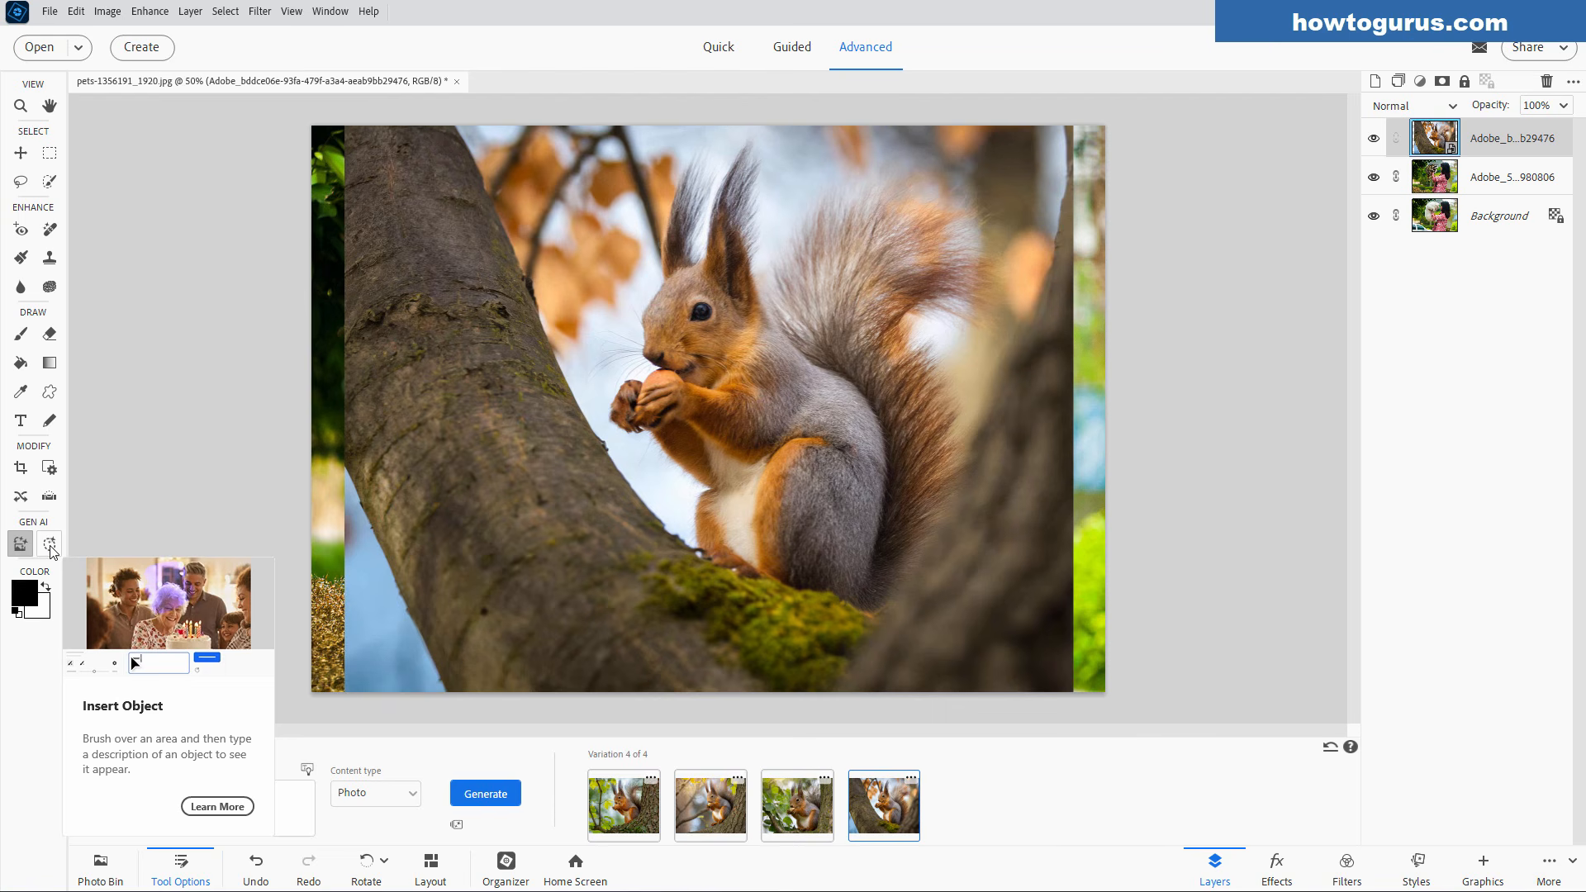
click(1374, 139)
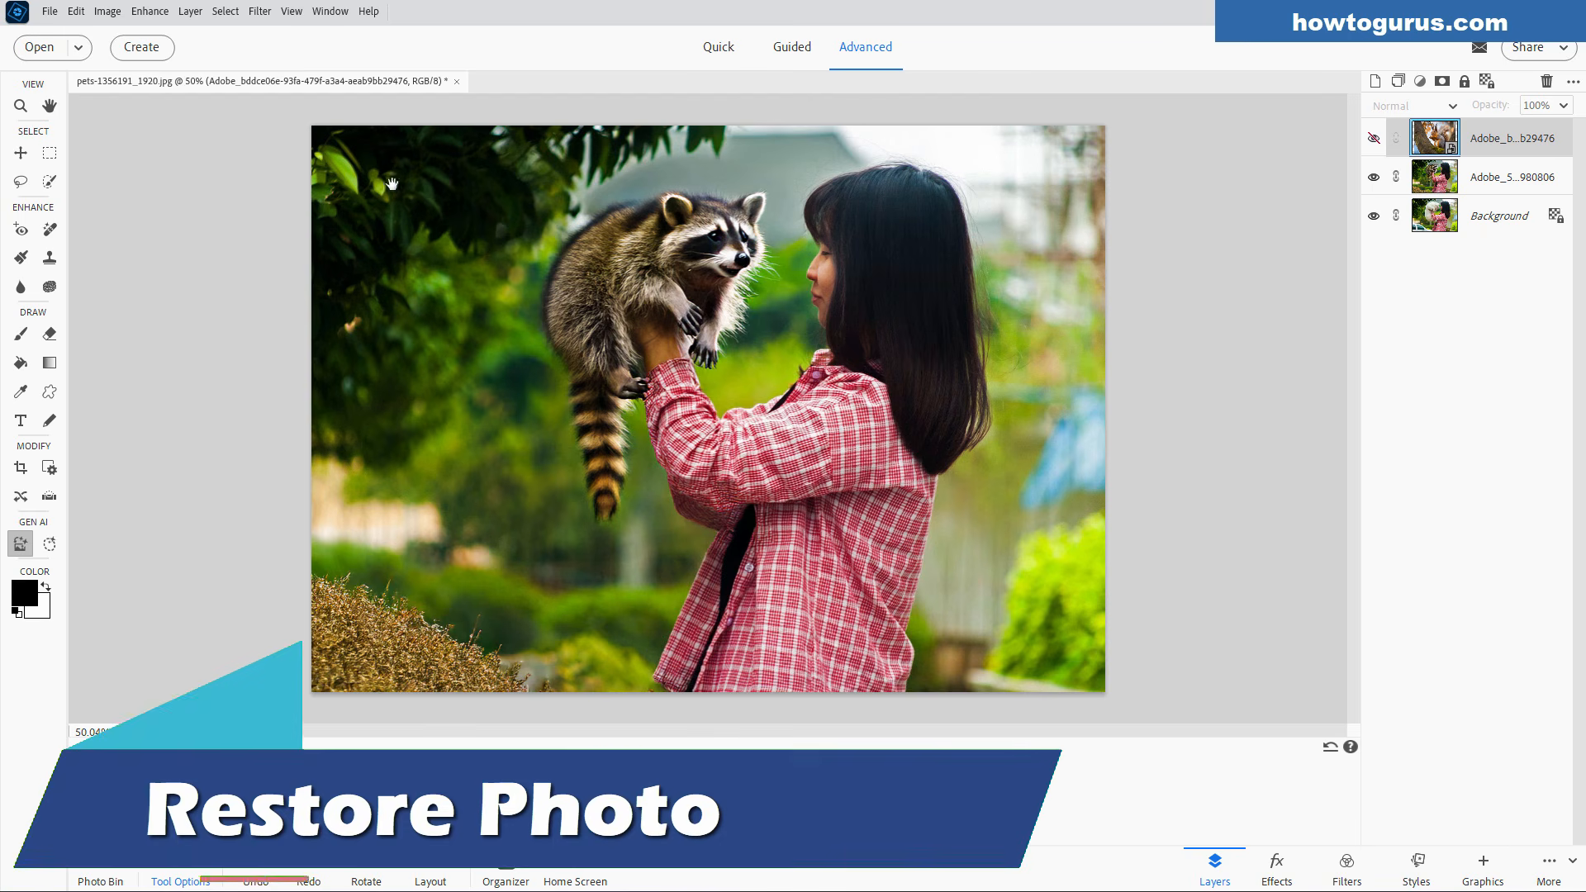
- Open the recently edited file SDRandCo 140.jpg
click(47, 11)
mouse_move(124, 106)
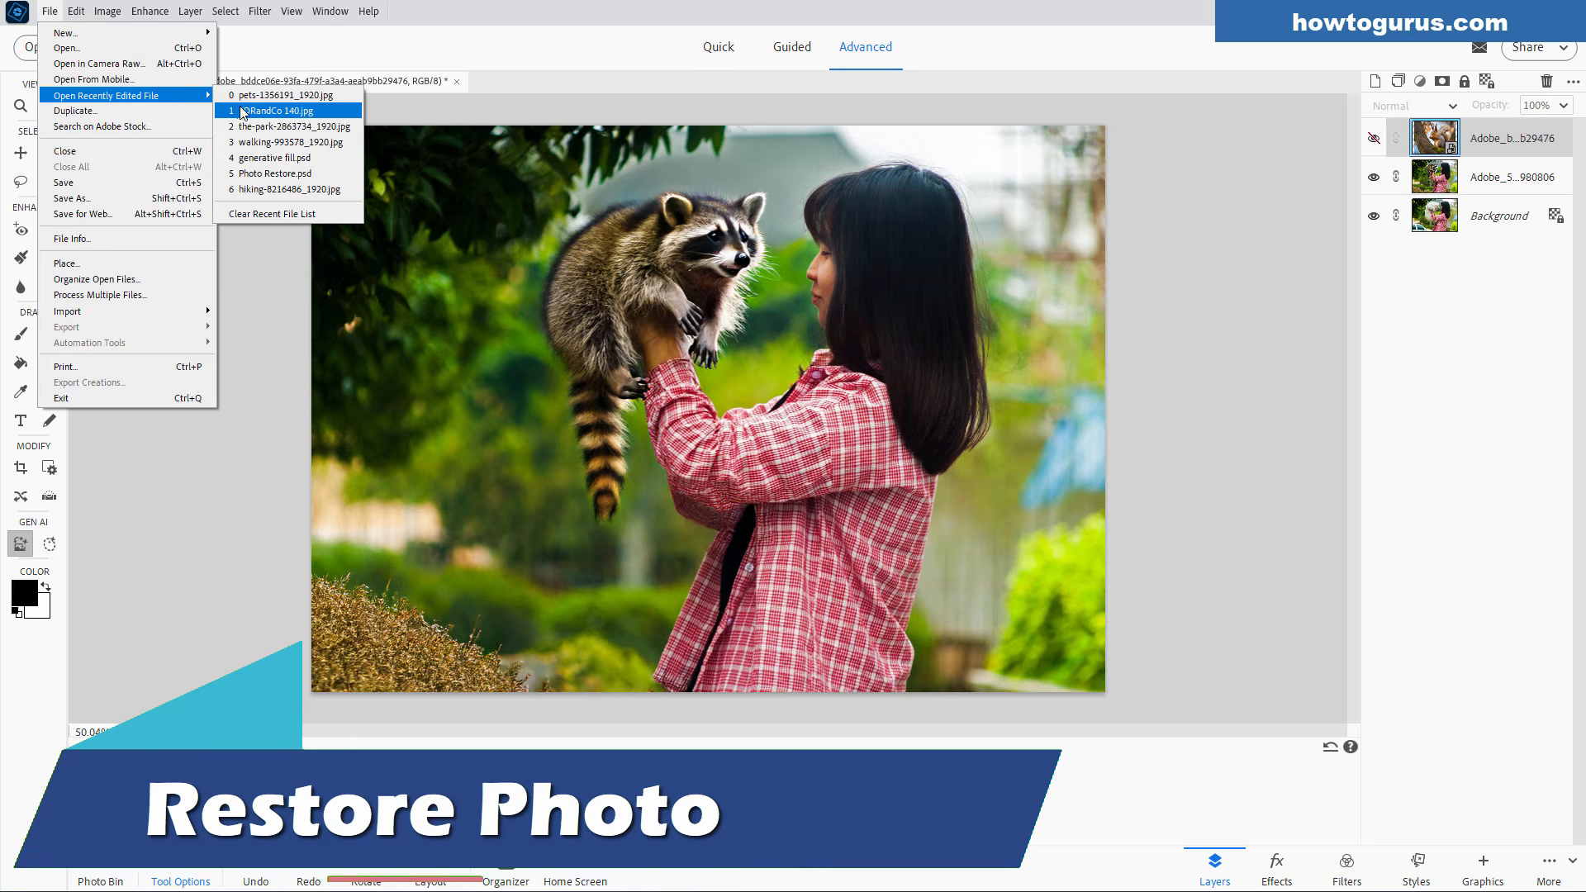
click(281, 109)
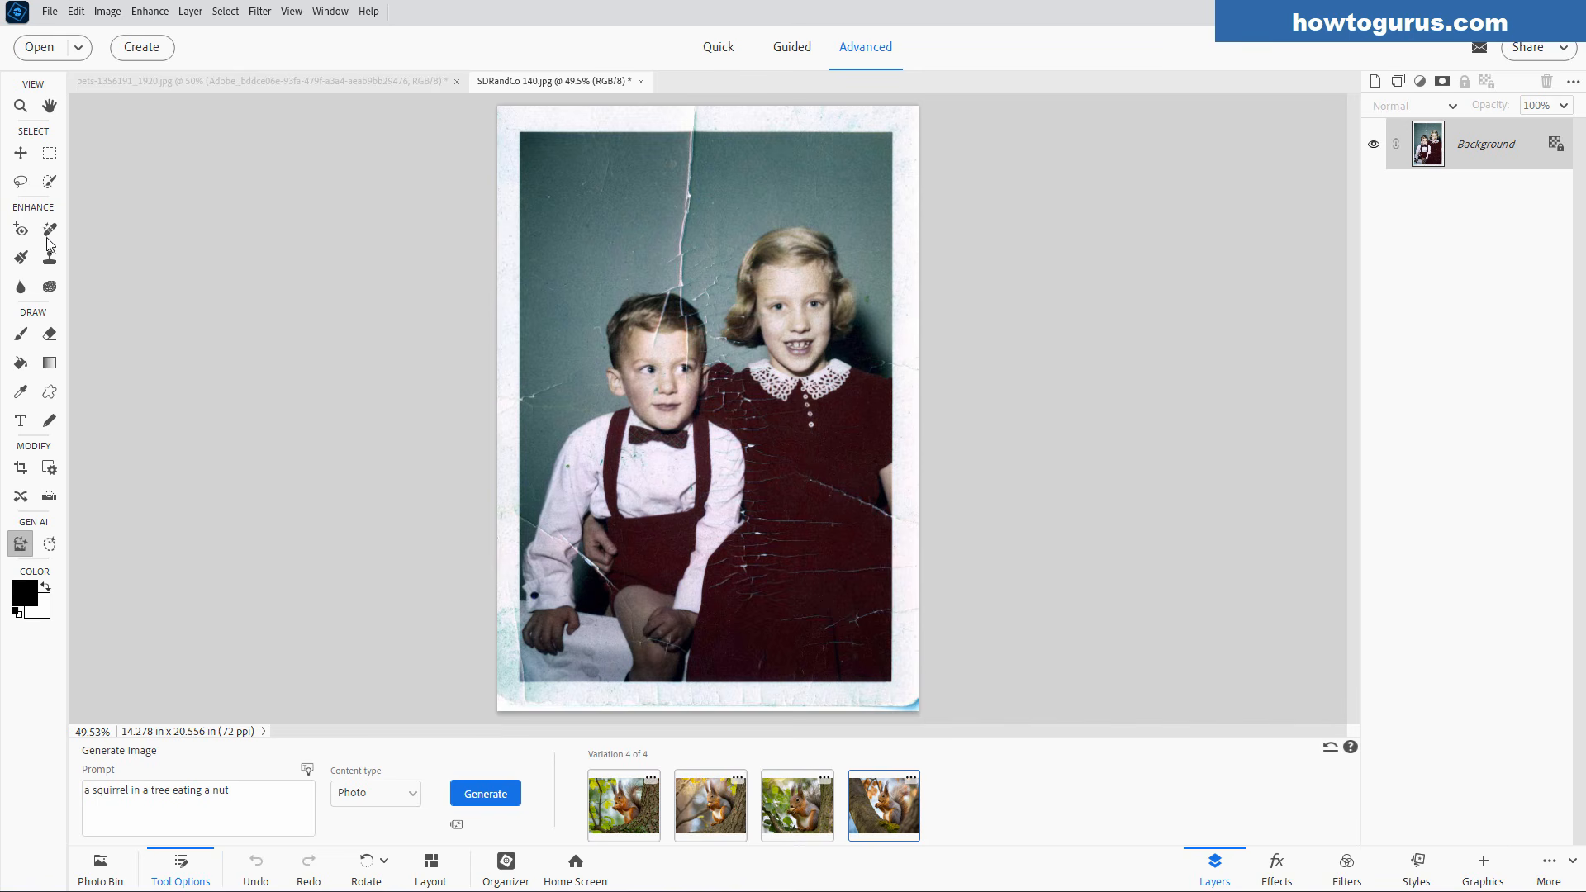
- Run Restore Photo on the scratched portrait of the two children and expand its additional noise adjustments
click(21, 153)
click(223, 18)
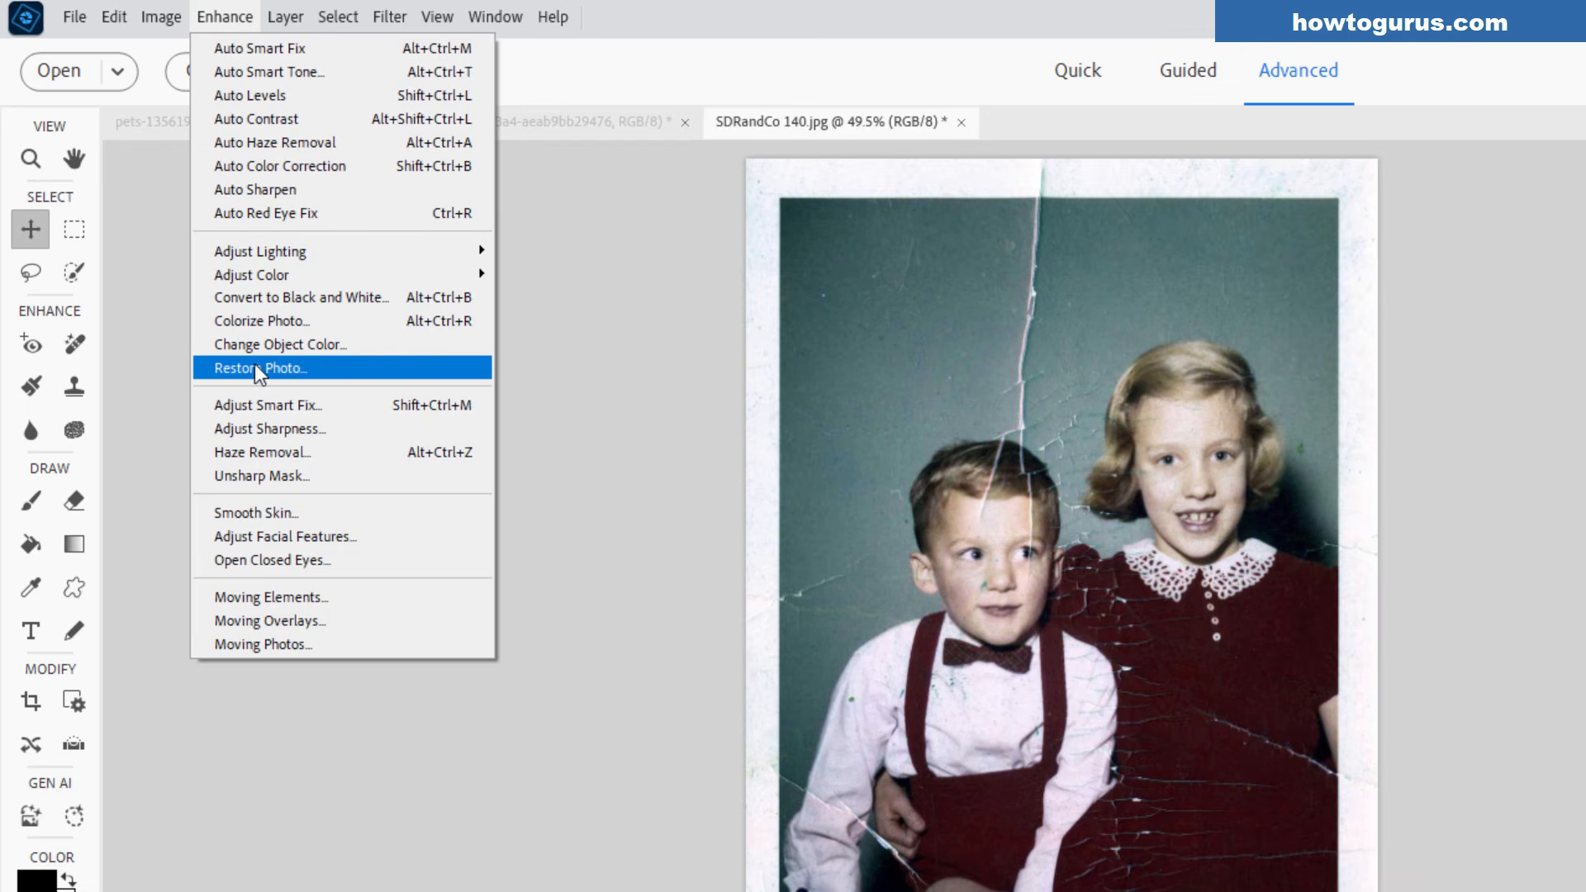
click(309, 368)
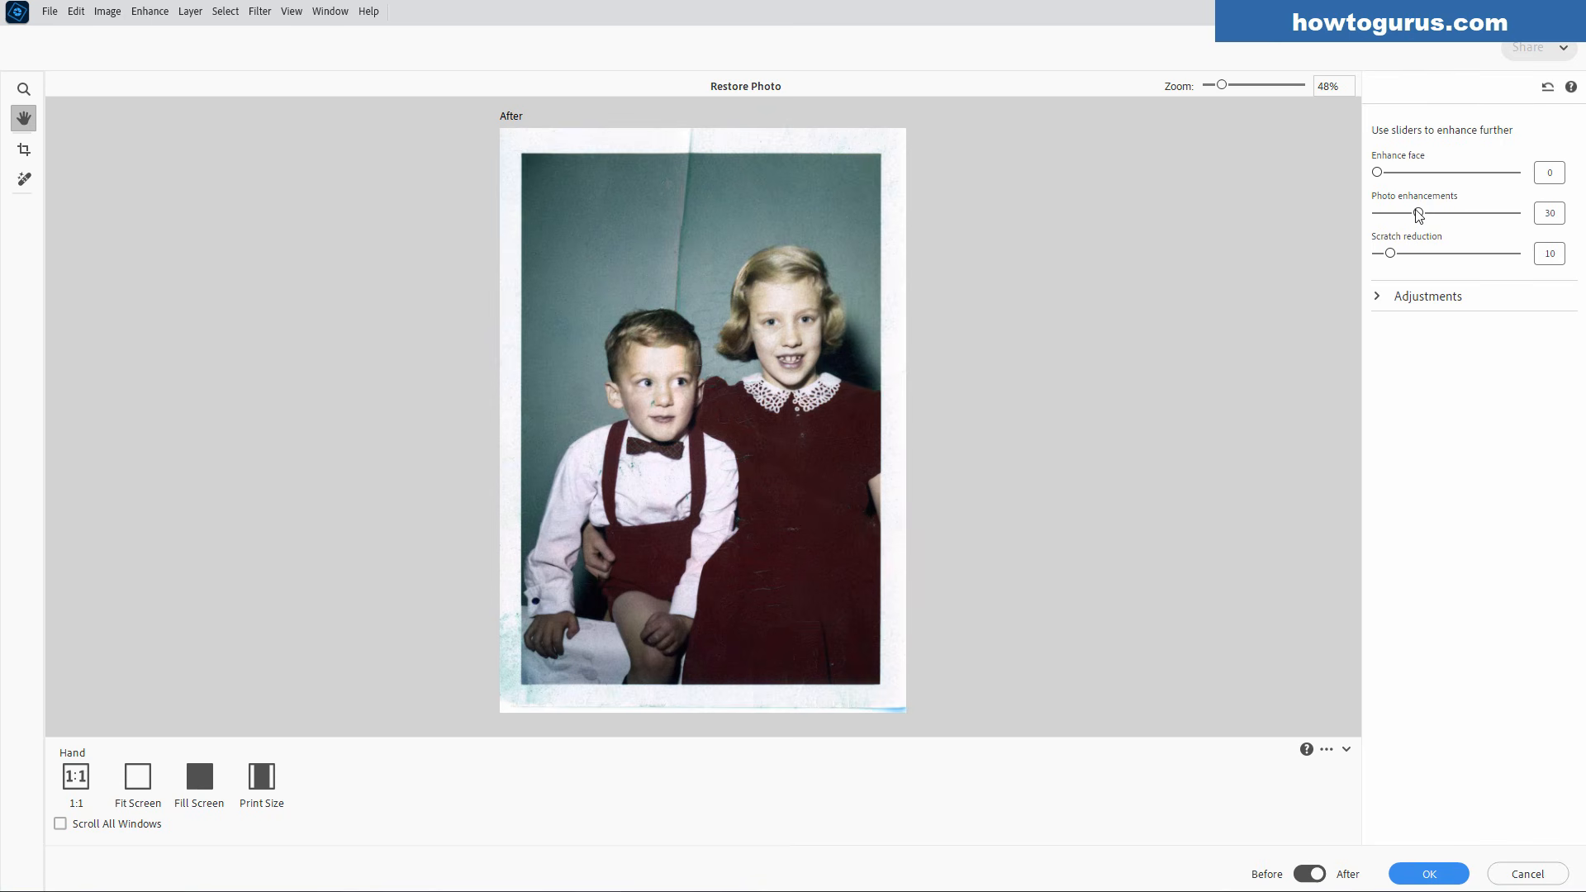
click(1377, 296)
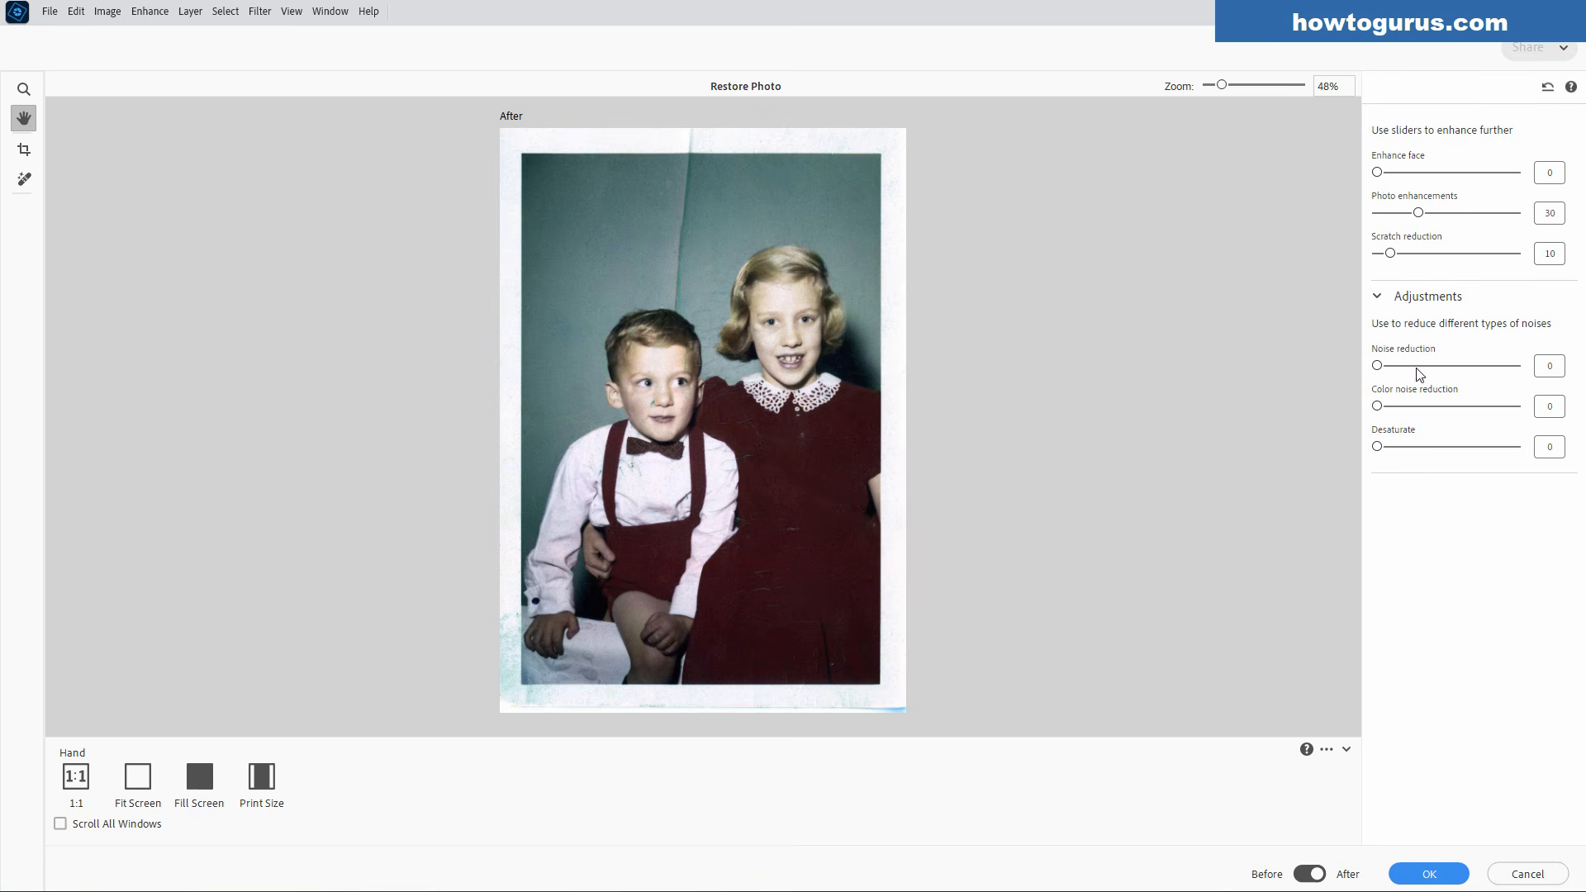
- Collapse the noise adjustments and compare the before and after views of the scratched portrait
click(1385, 297)
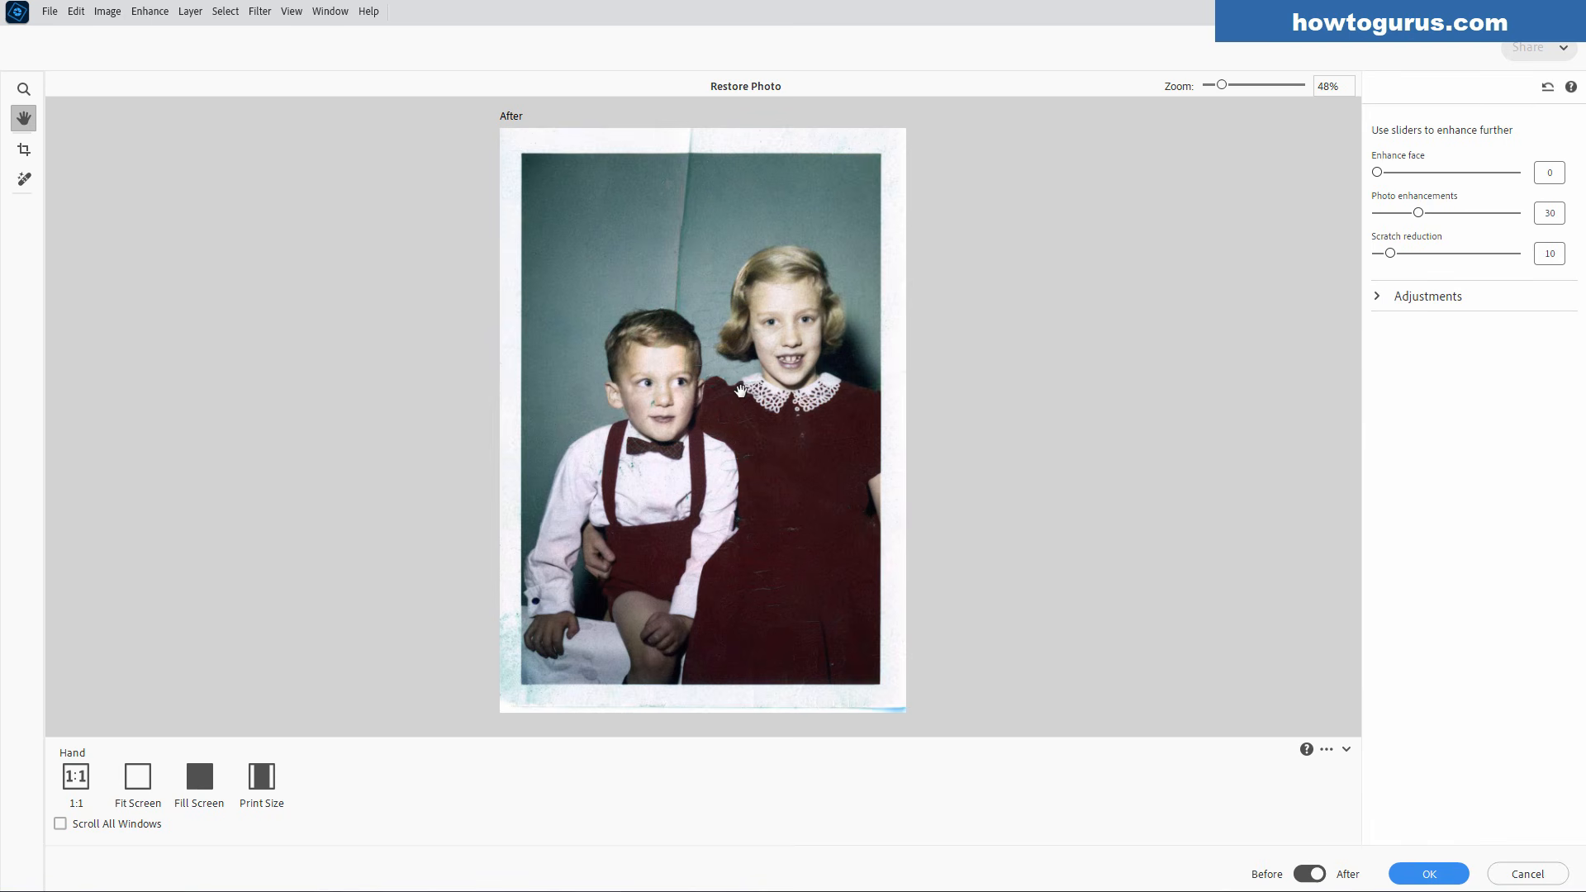
click(1310, 874)
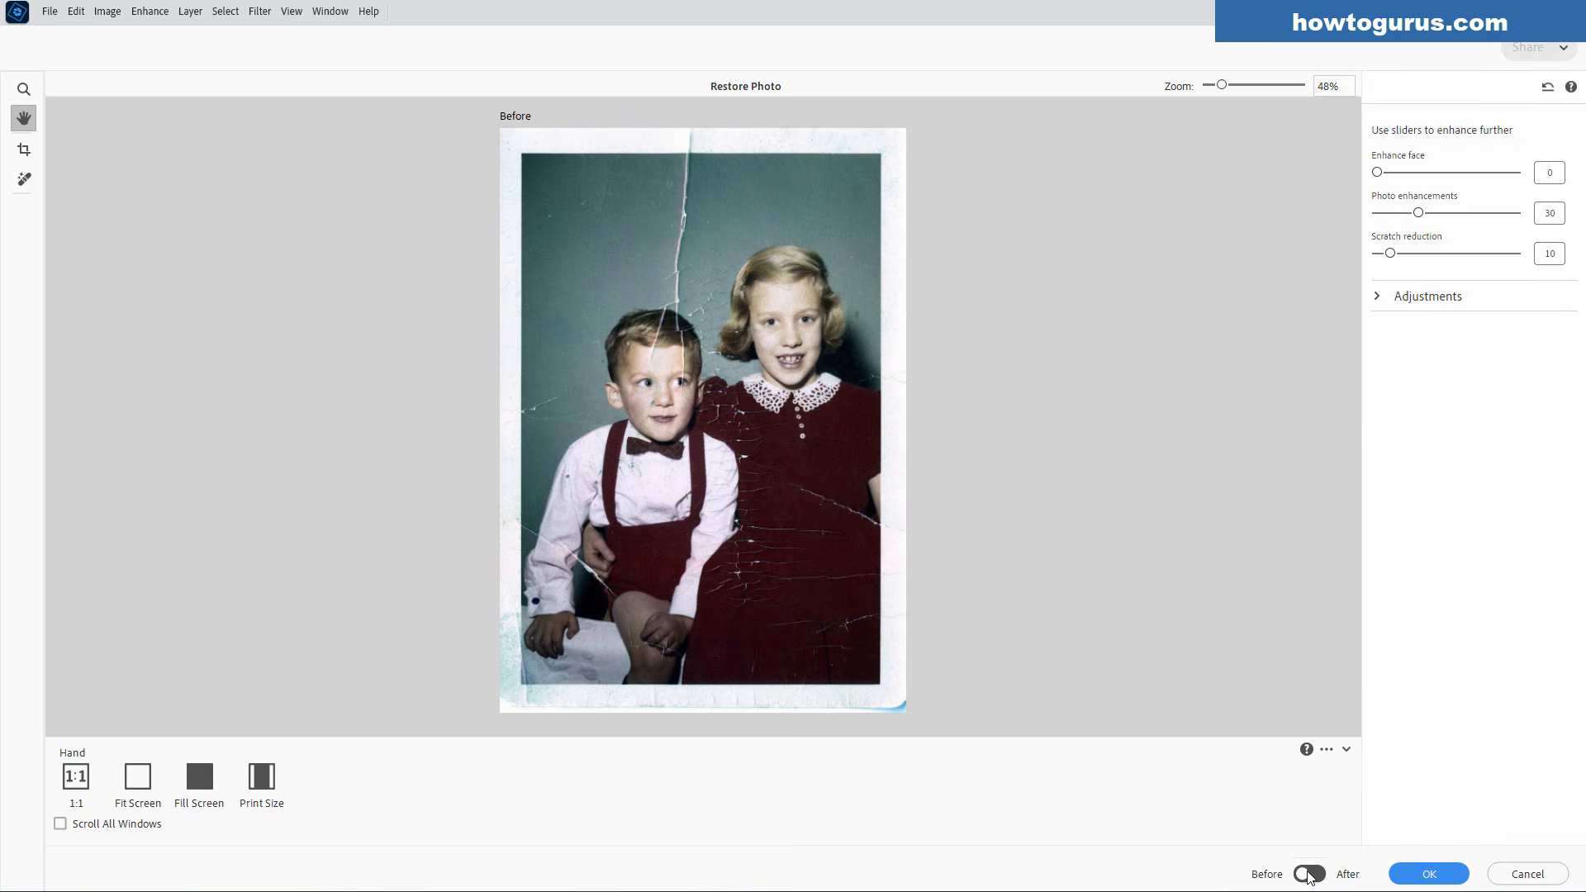
click(1313, 876)
click(1308, 877)
click(1313, 878)
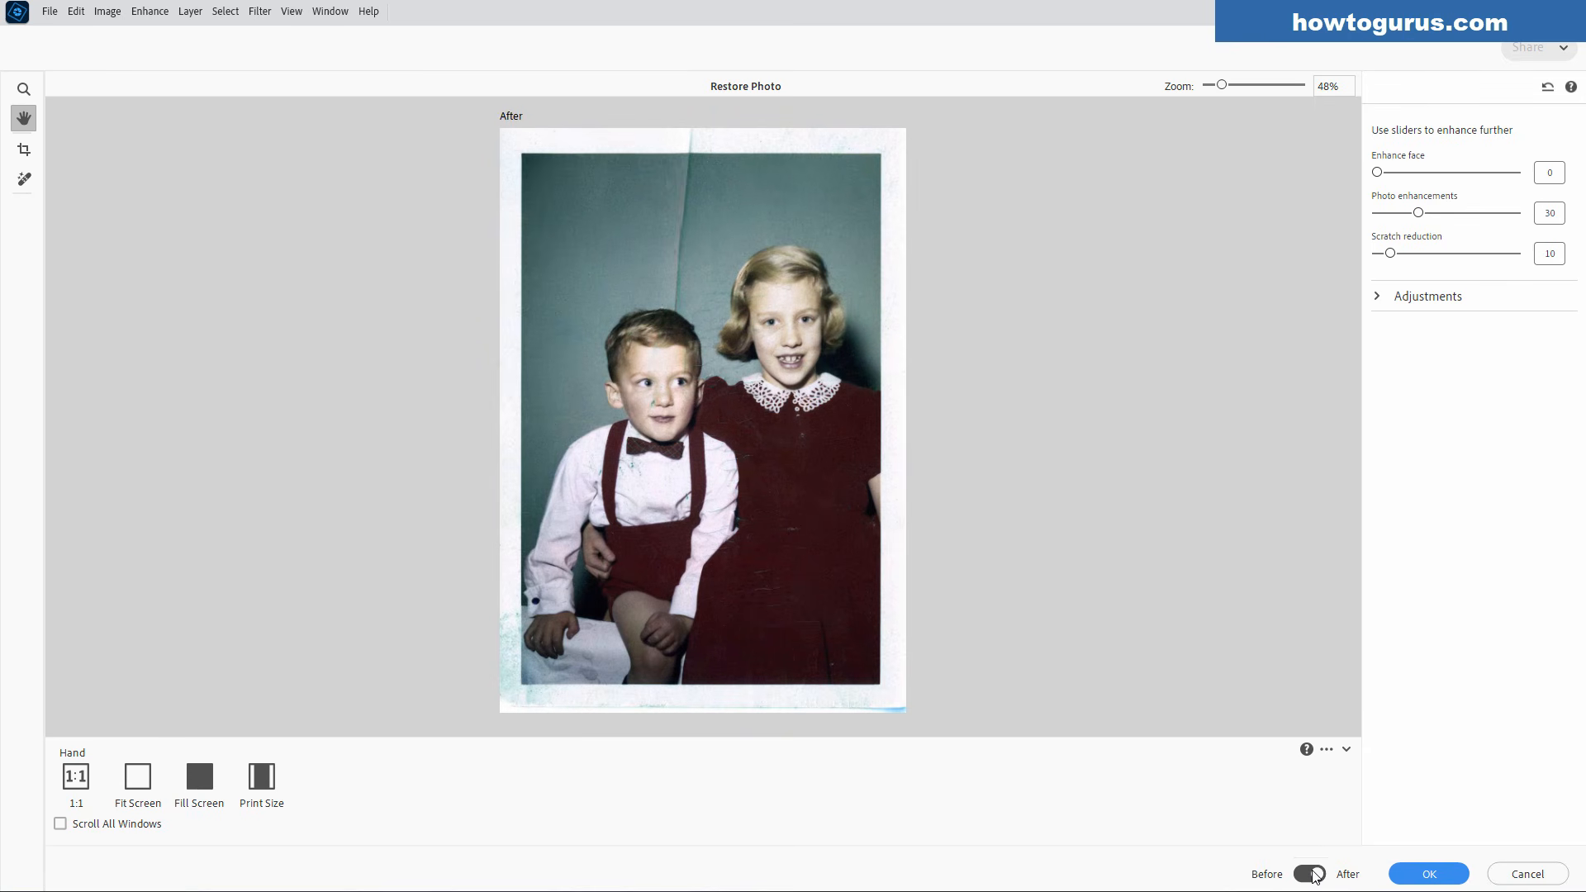
click(1321, 878)
click(1313, 874)
click(1302, 872)
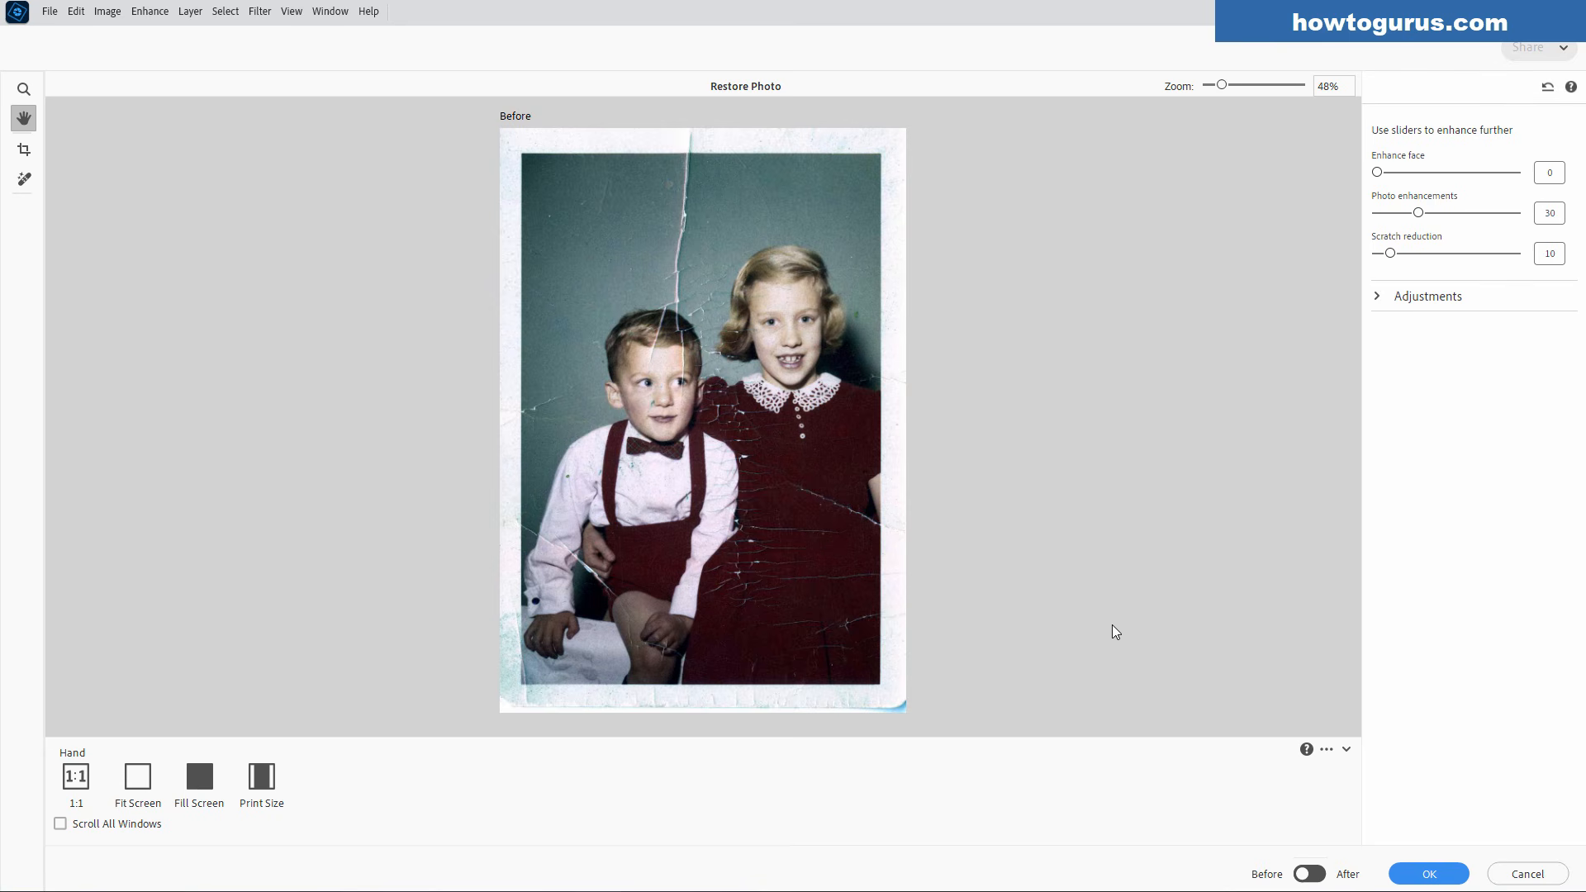
click(1313, 875)
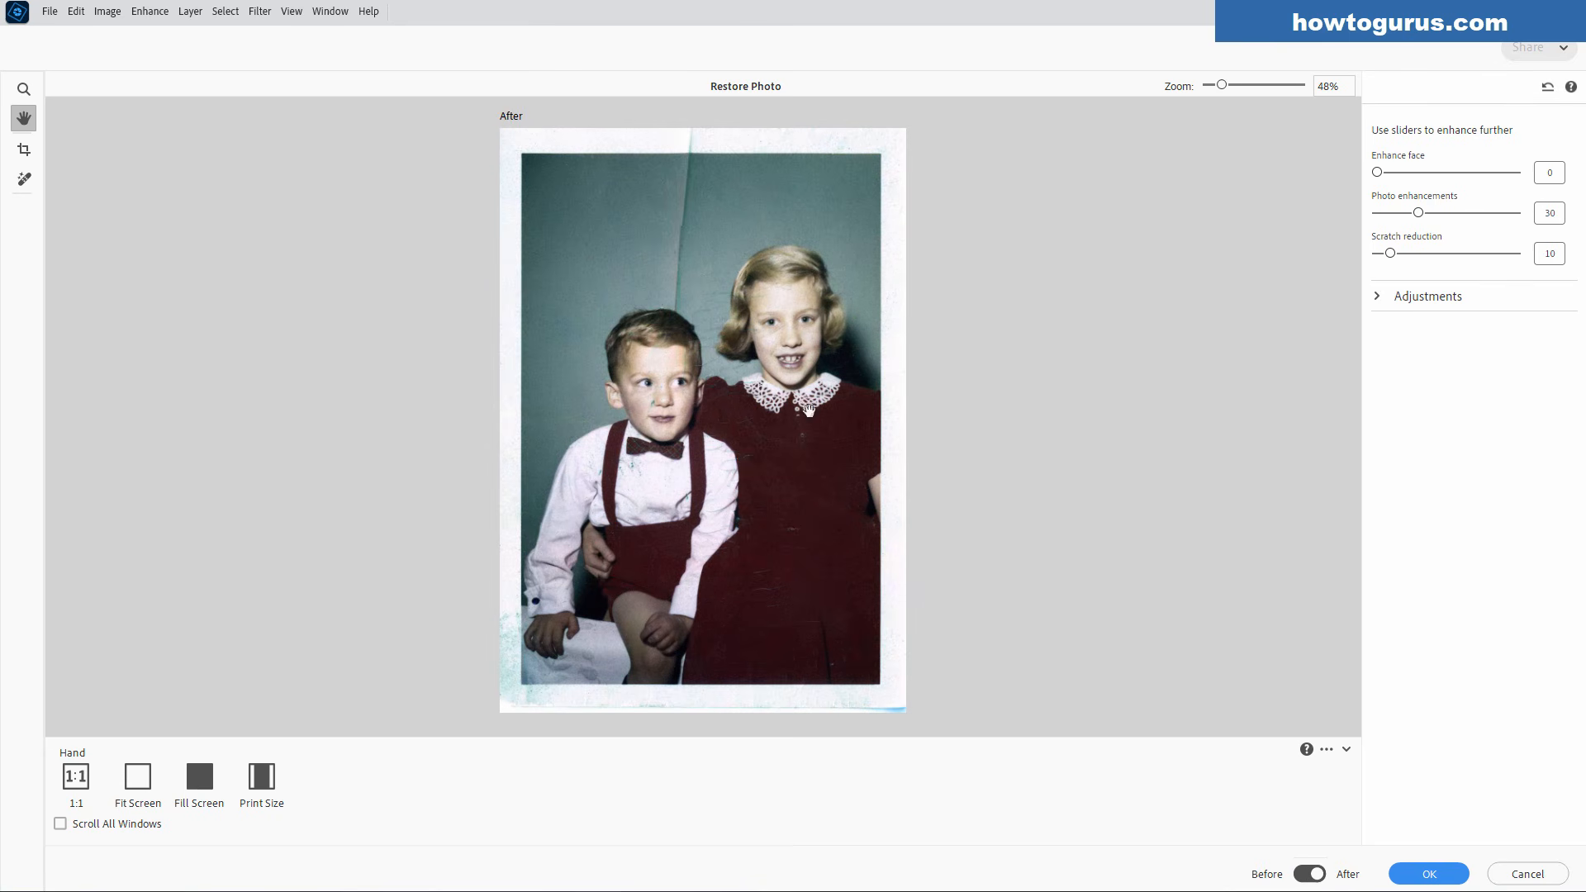
- Apply the restoration and toggle the restored layer's visibility to compare it with the original layer
click(1420, 877)
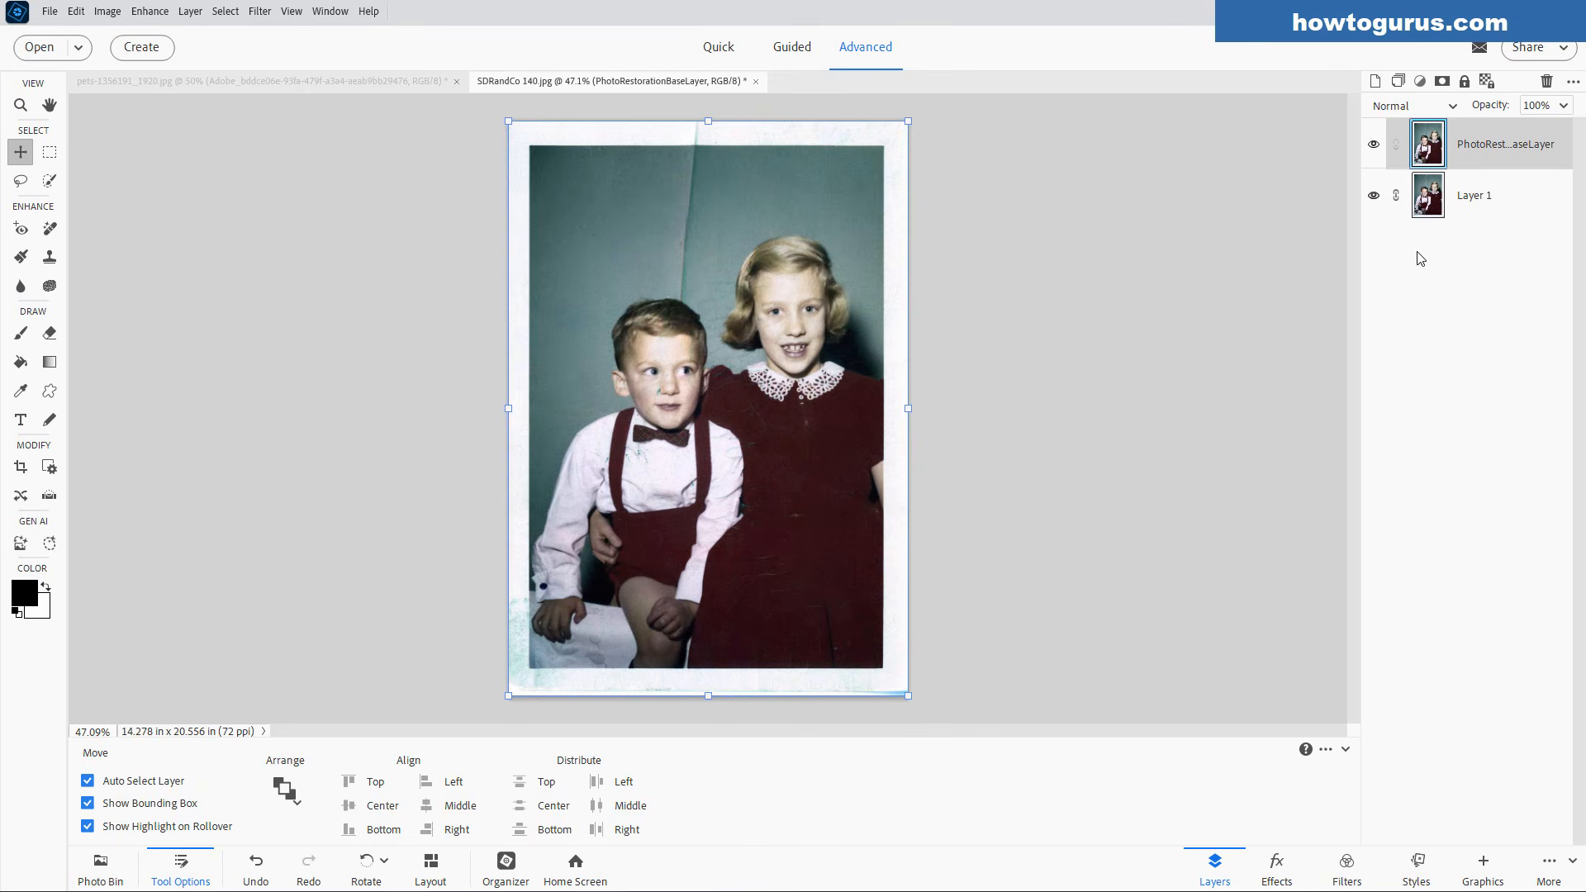
click(1374, 144)
click(1374, 145)
click(1456, 195)
click(818, 423)
- Add a layer mask to the restored layer and paint it black with a 13 px brush over the girl's dress buttons
click(20, 105)
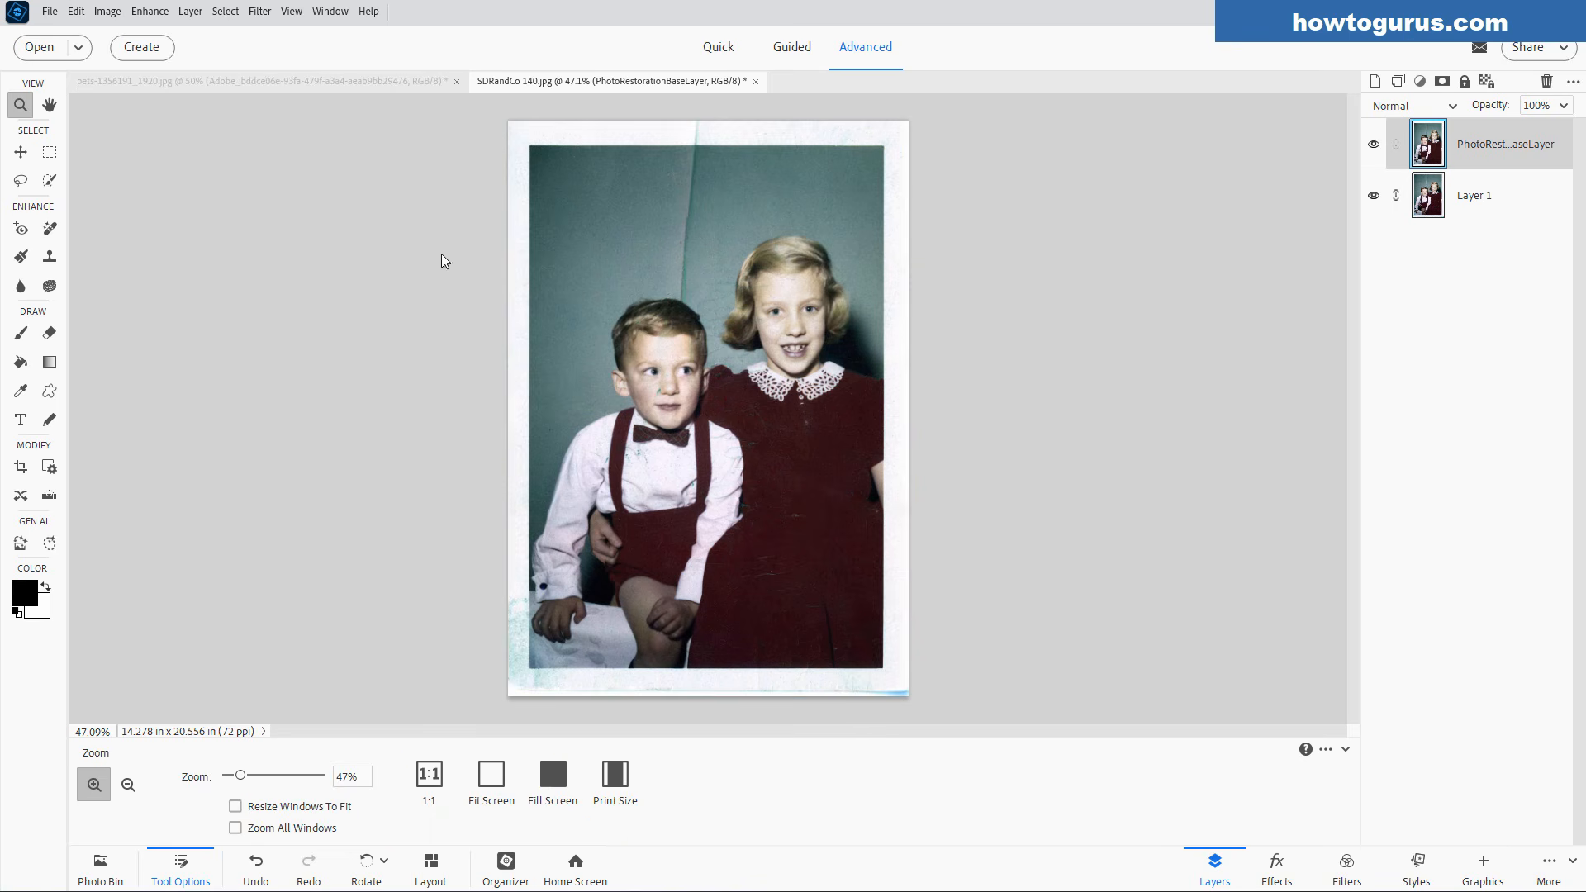
click(800, 418)
click(842, 410)
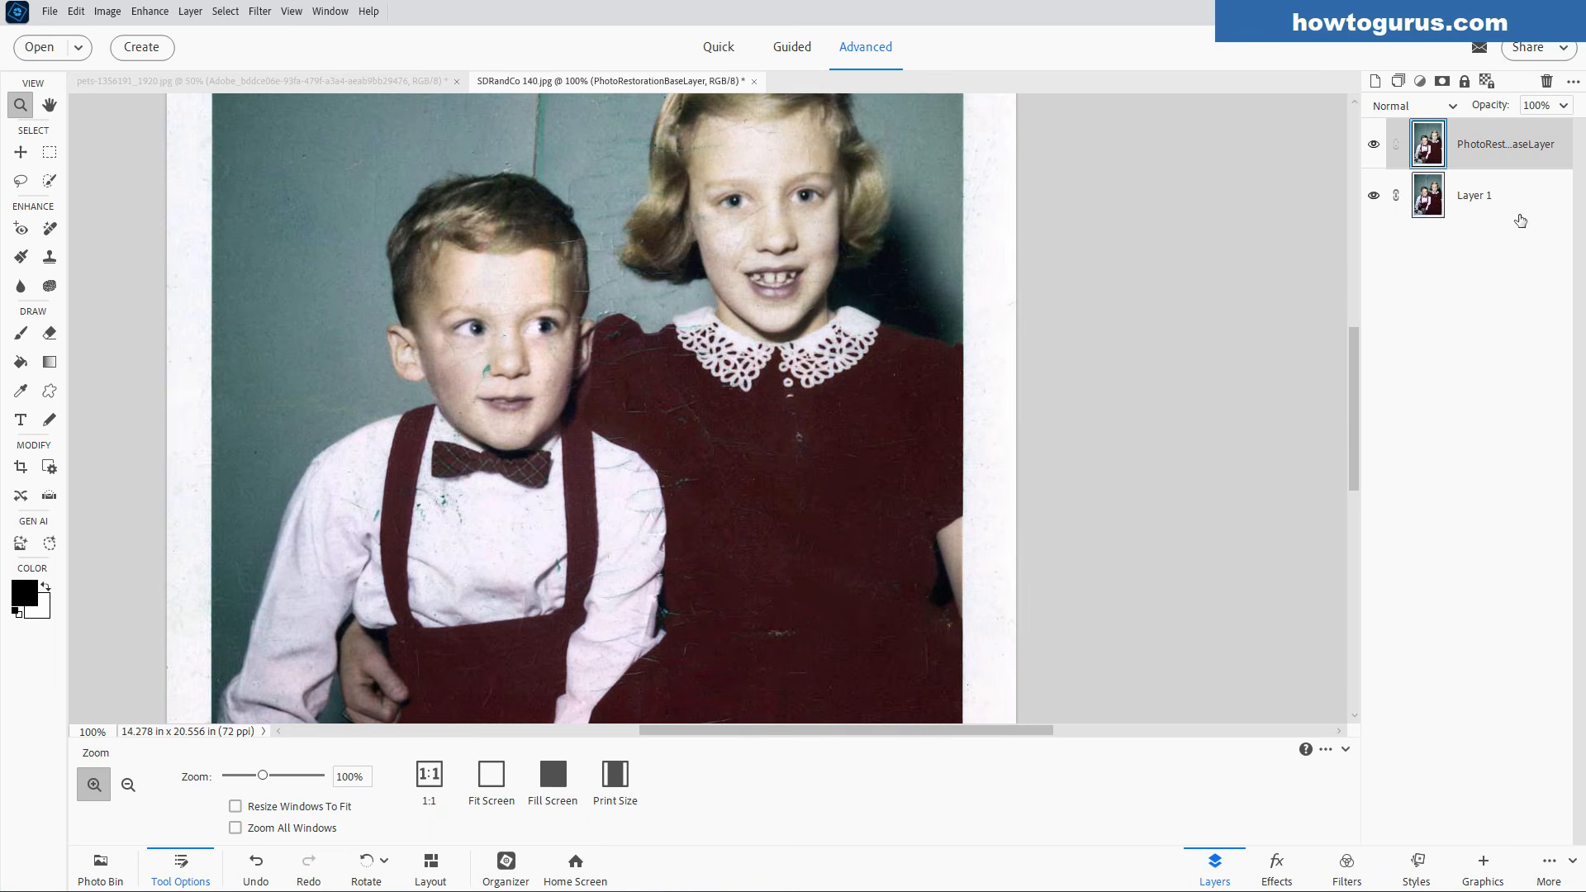
click(1442, 81)
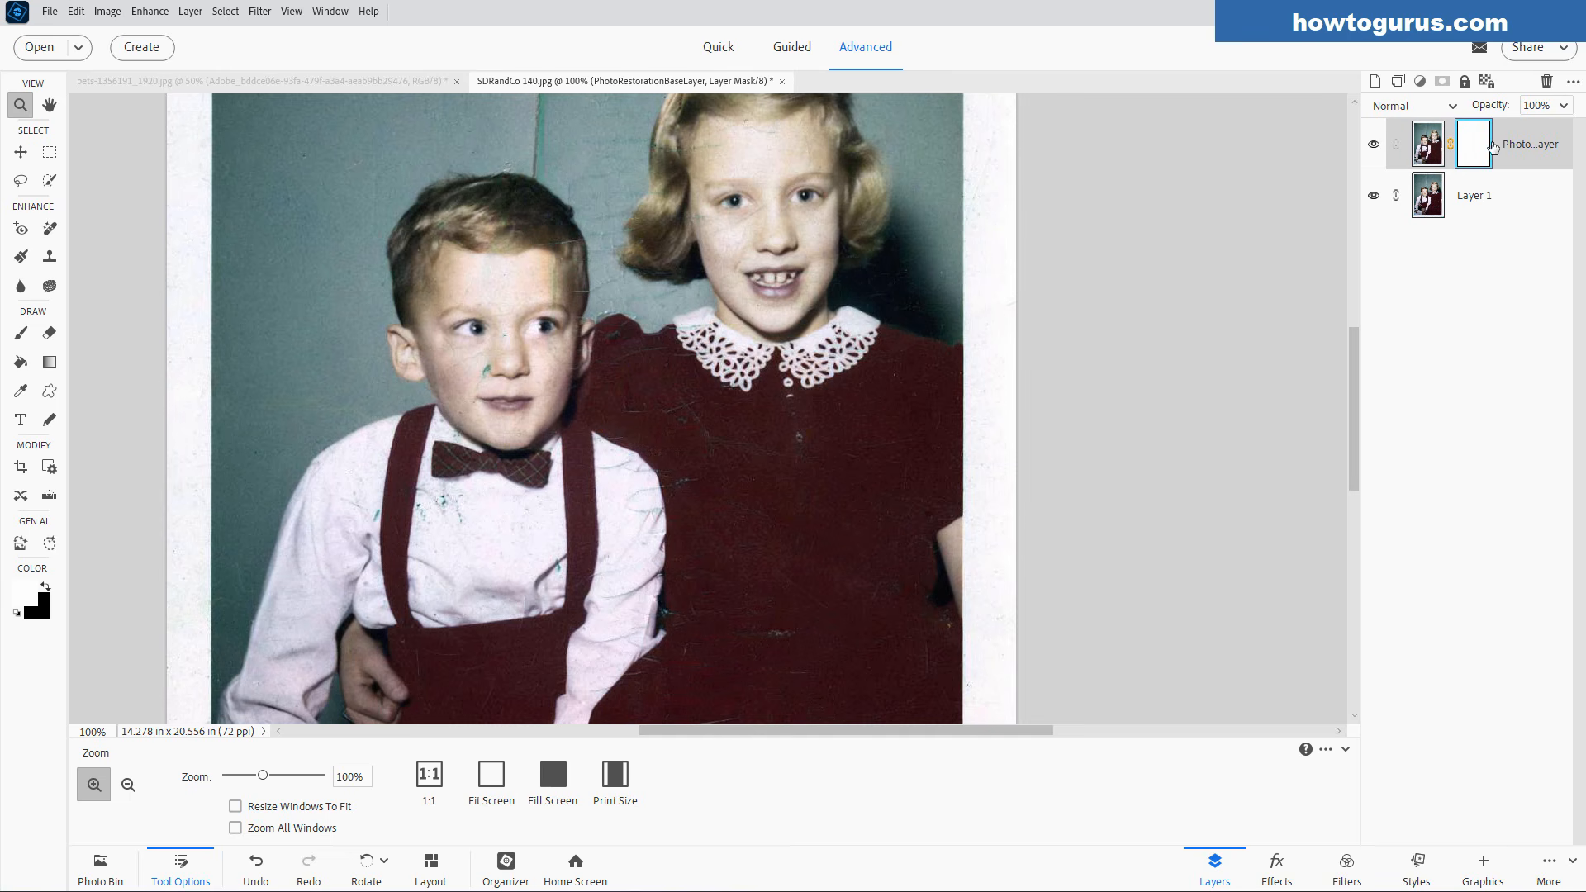
click(45, 589)
key(b)
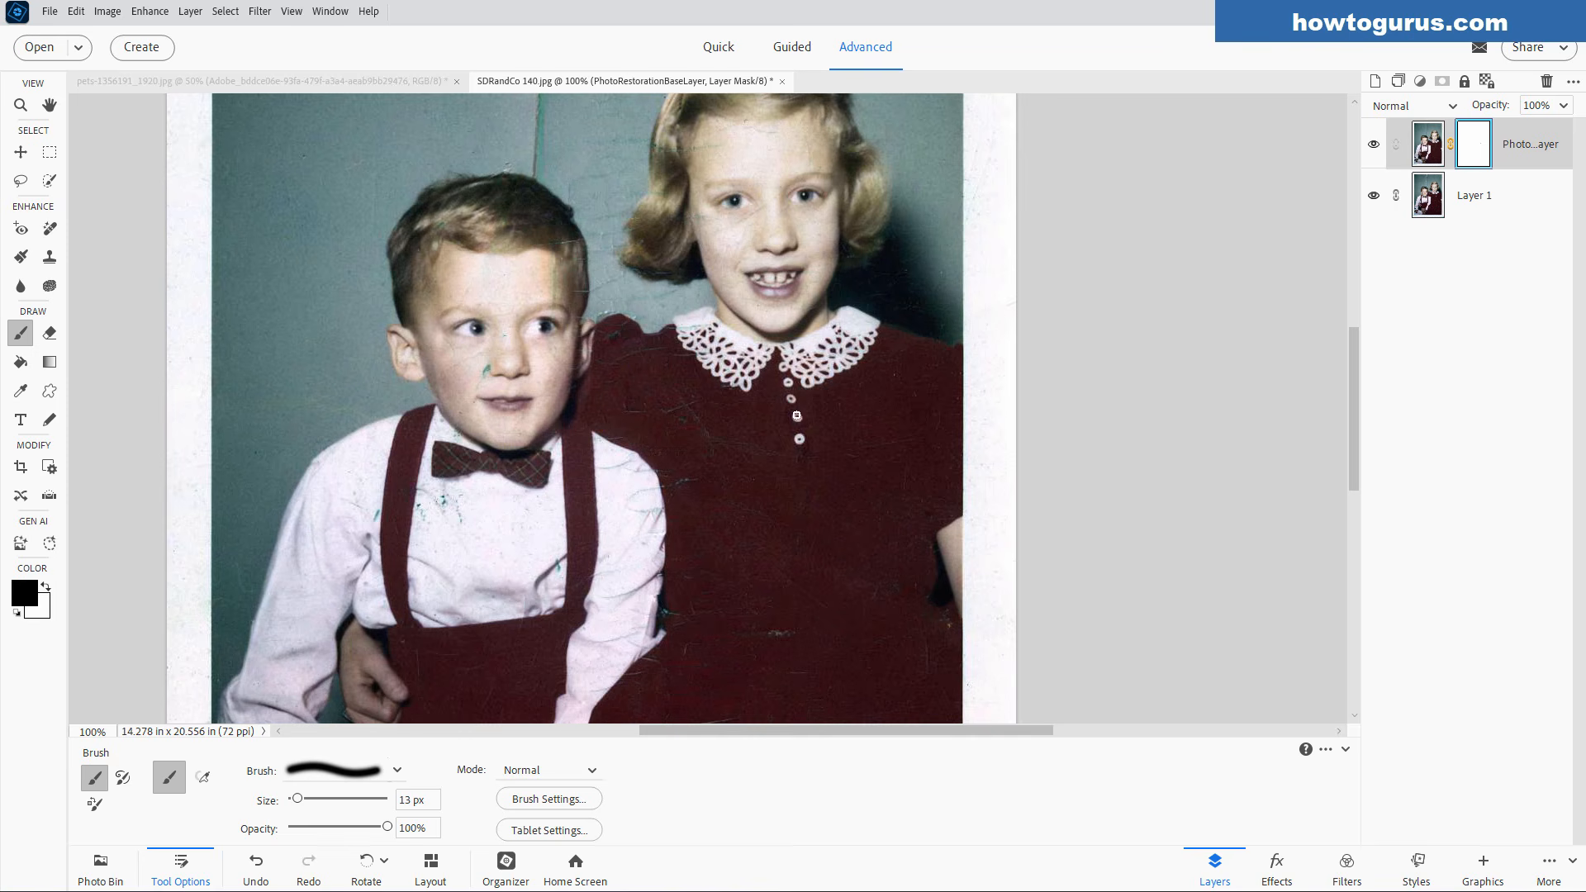
scroll(798, 406, down, 3)
scroll(795, 410, up, 2)
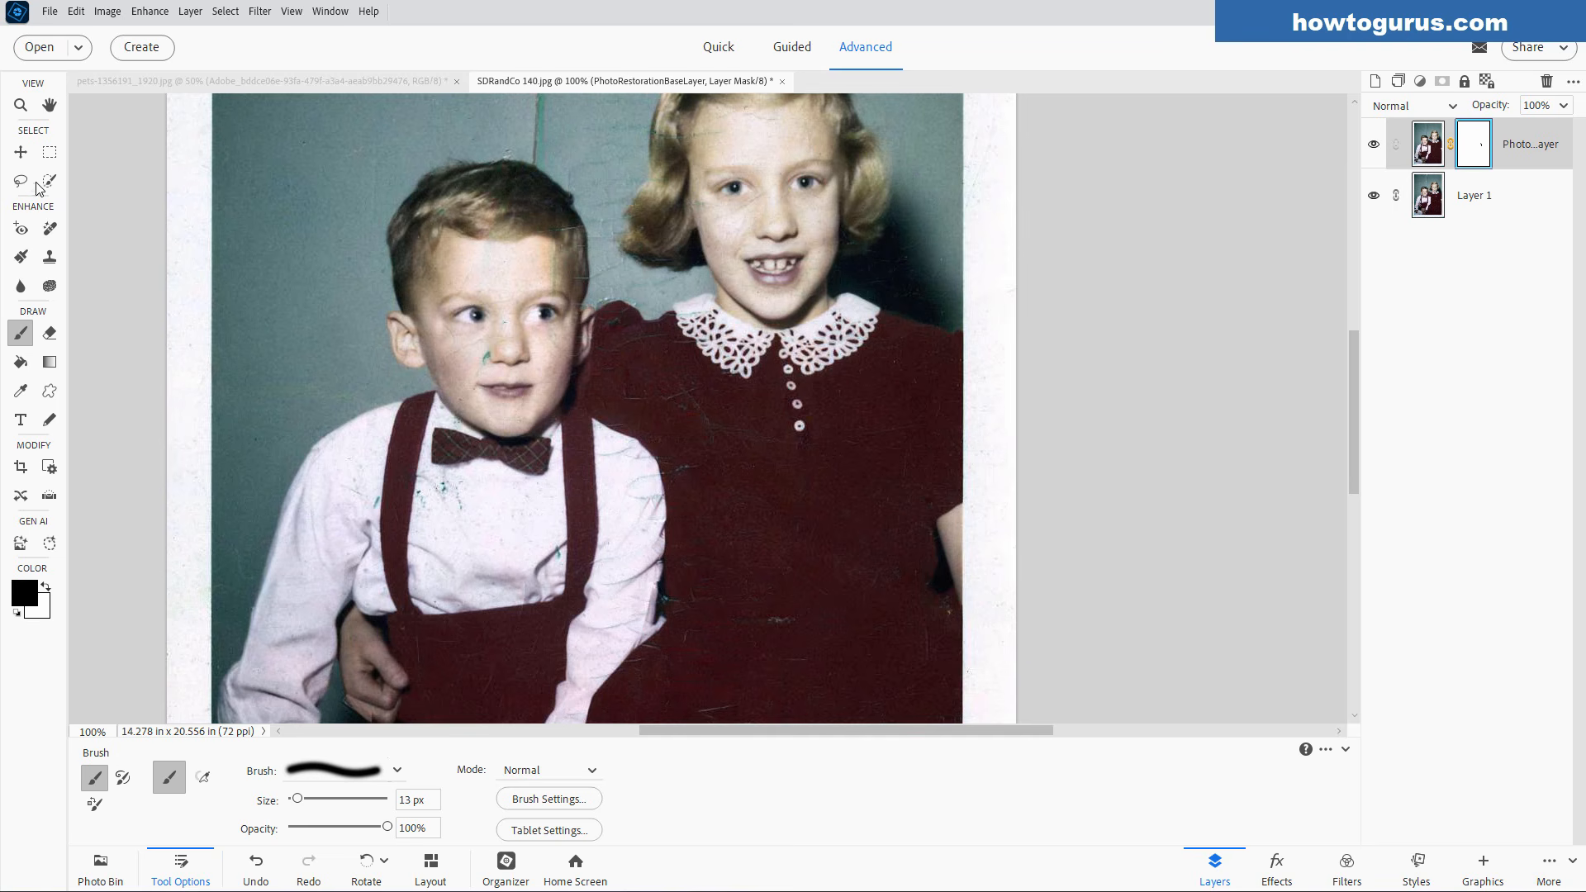
- Close the portrait and the pets photo without saving either of them
click(20, 152)
key(ctrl+0)
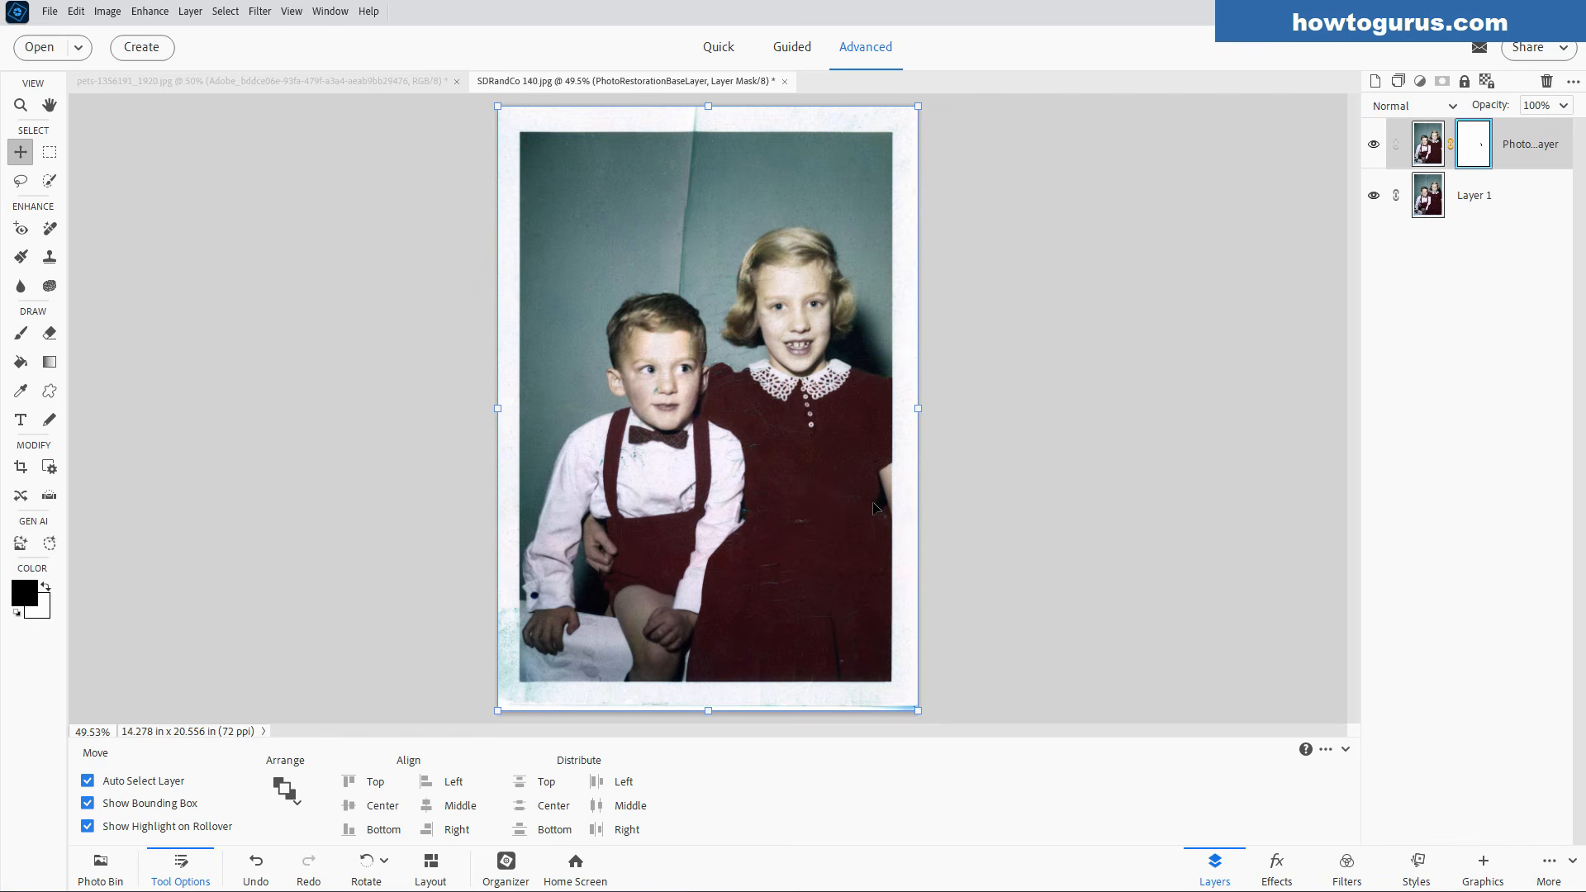
click(784, 81)
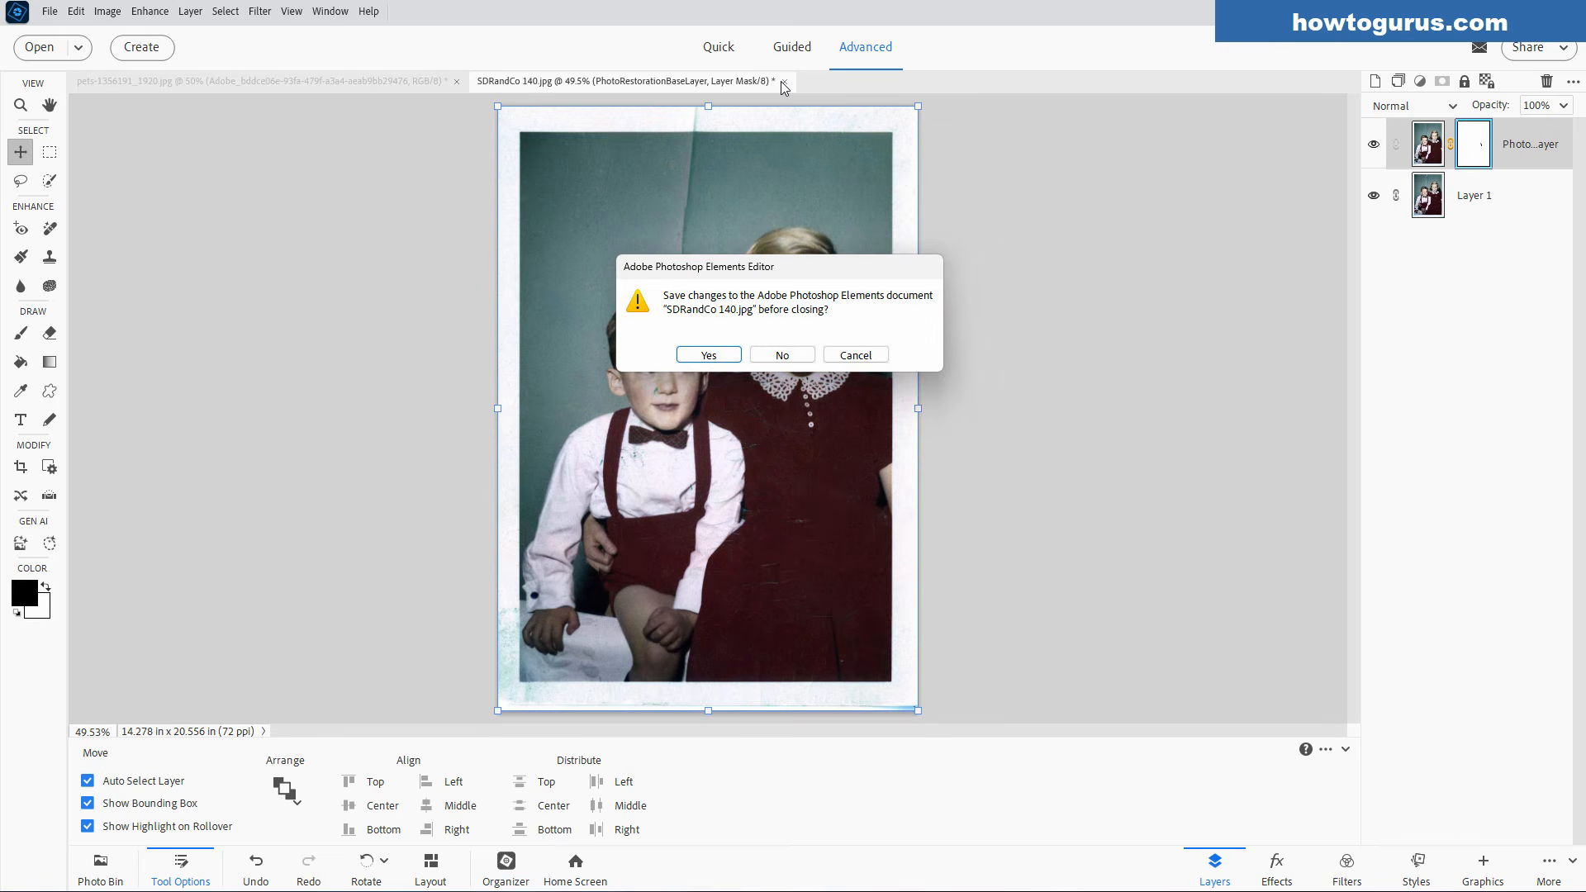
click(781, 355)
click(455, 81)
click(799, 354)
- Open the recently edited file walking-993578_1920.jpg
click(50, 11)
mouse_move(76, 96)
click(291, 142)
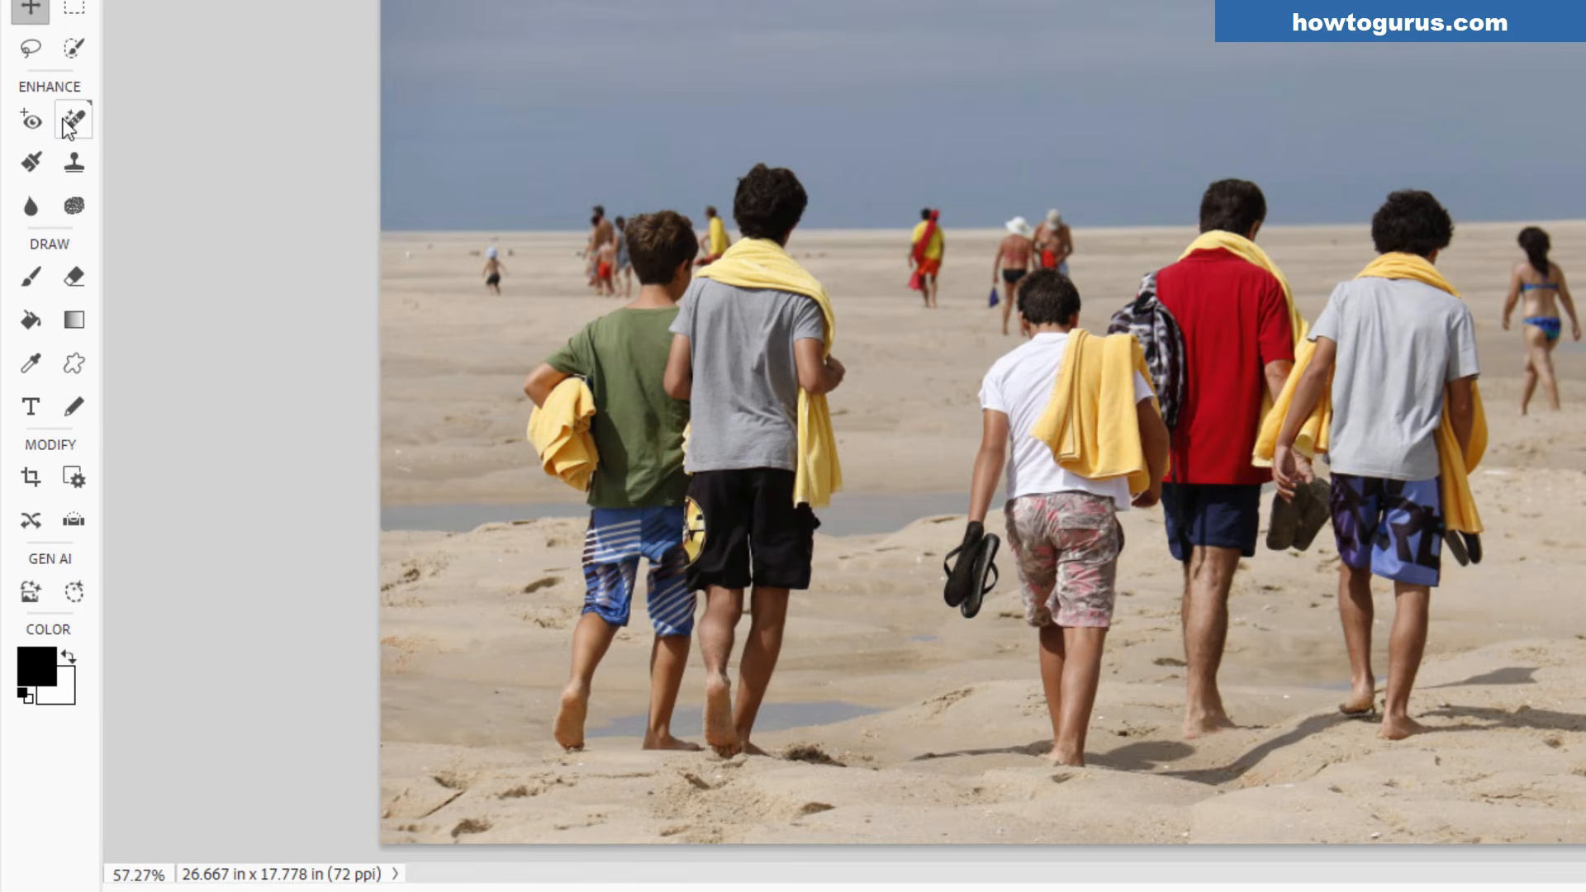
- Use the Remove tool to find people in the background of the beach photo
click(72, 118)
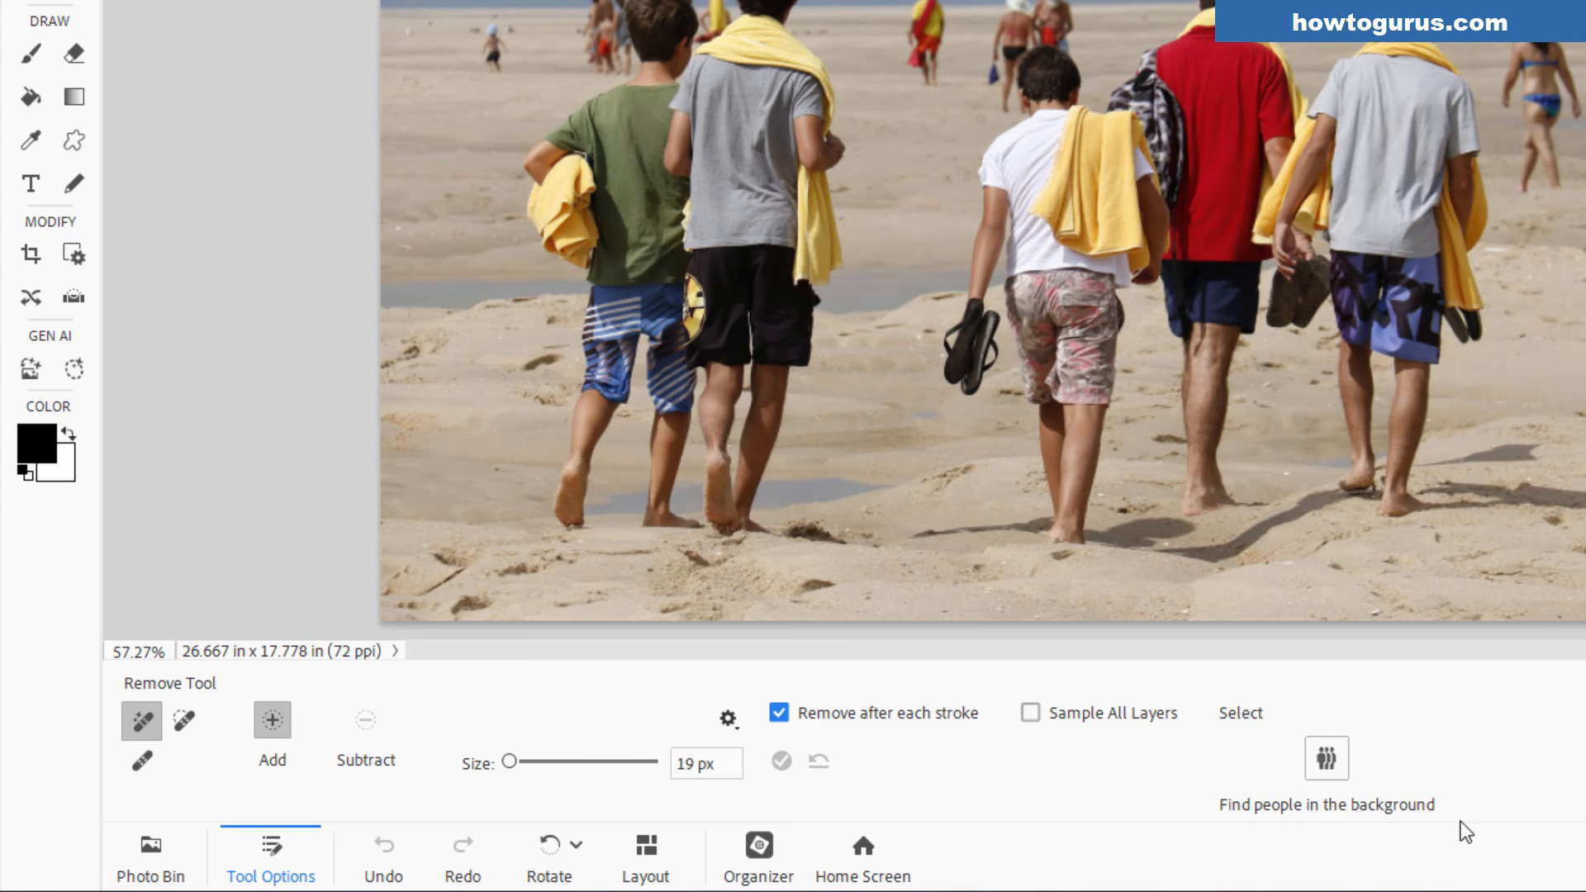
click(1330, 756)
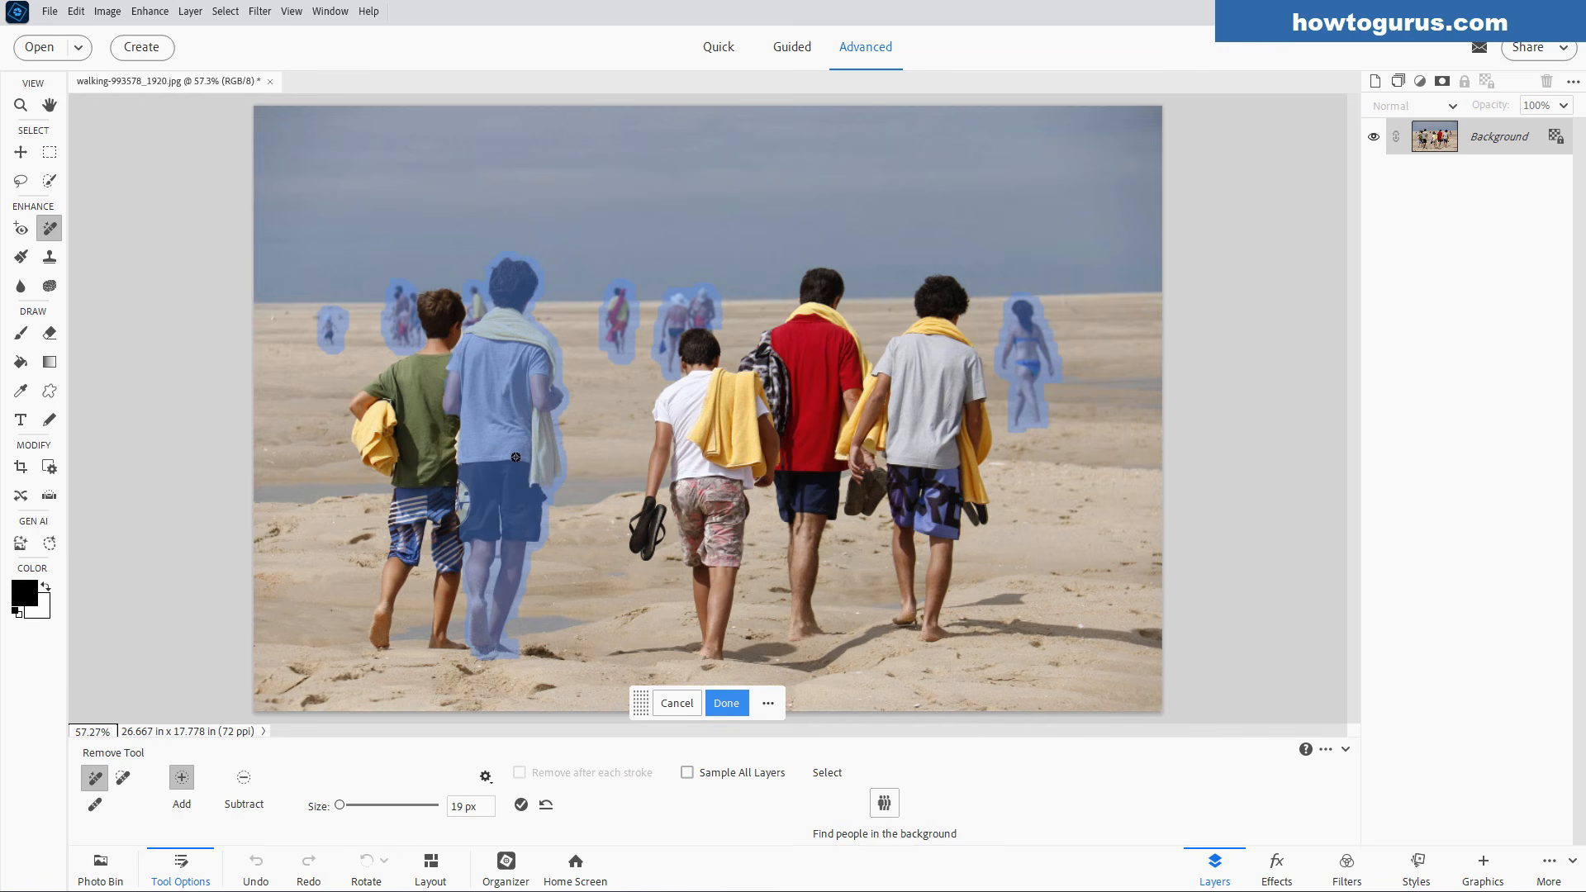
- Subtract the foreground boy in the grey shirt and black shorts from the selection with a 40 px brush and remove the remaining people
click(246, 780)
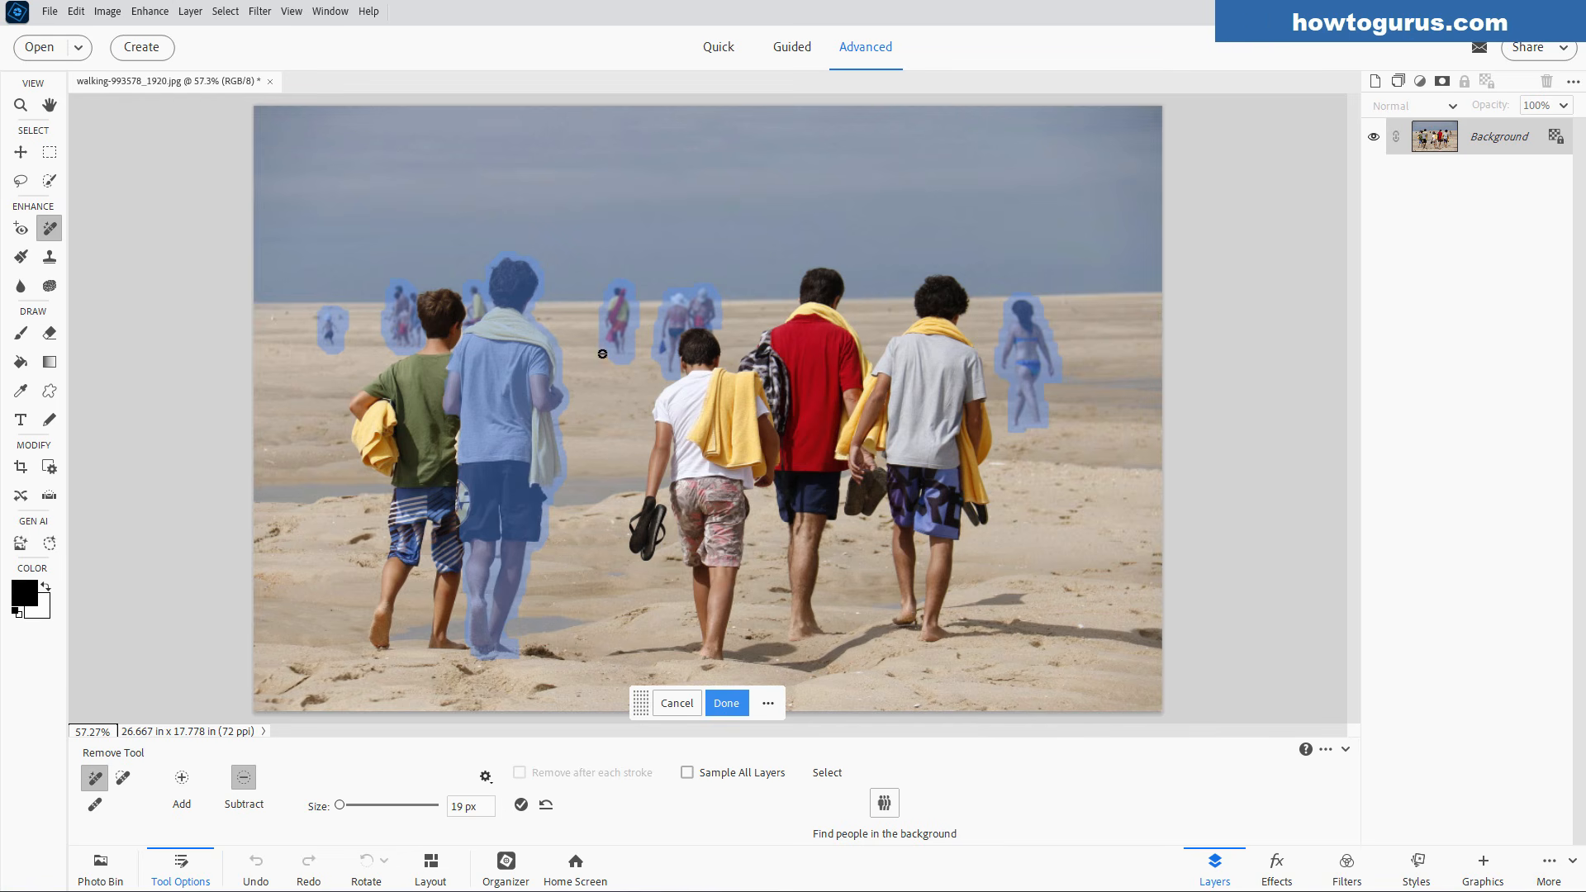
key(bracketright)
key(bracketright)
key(bracketright)
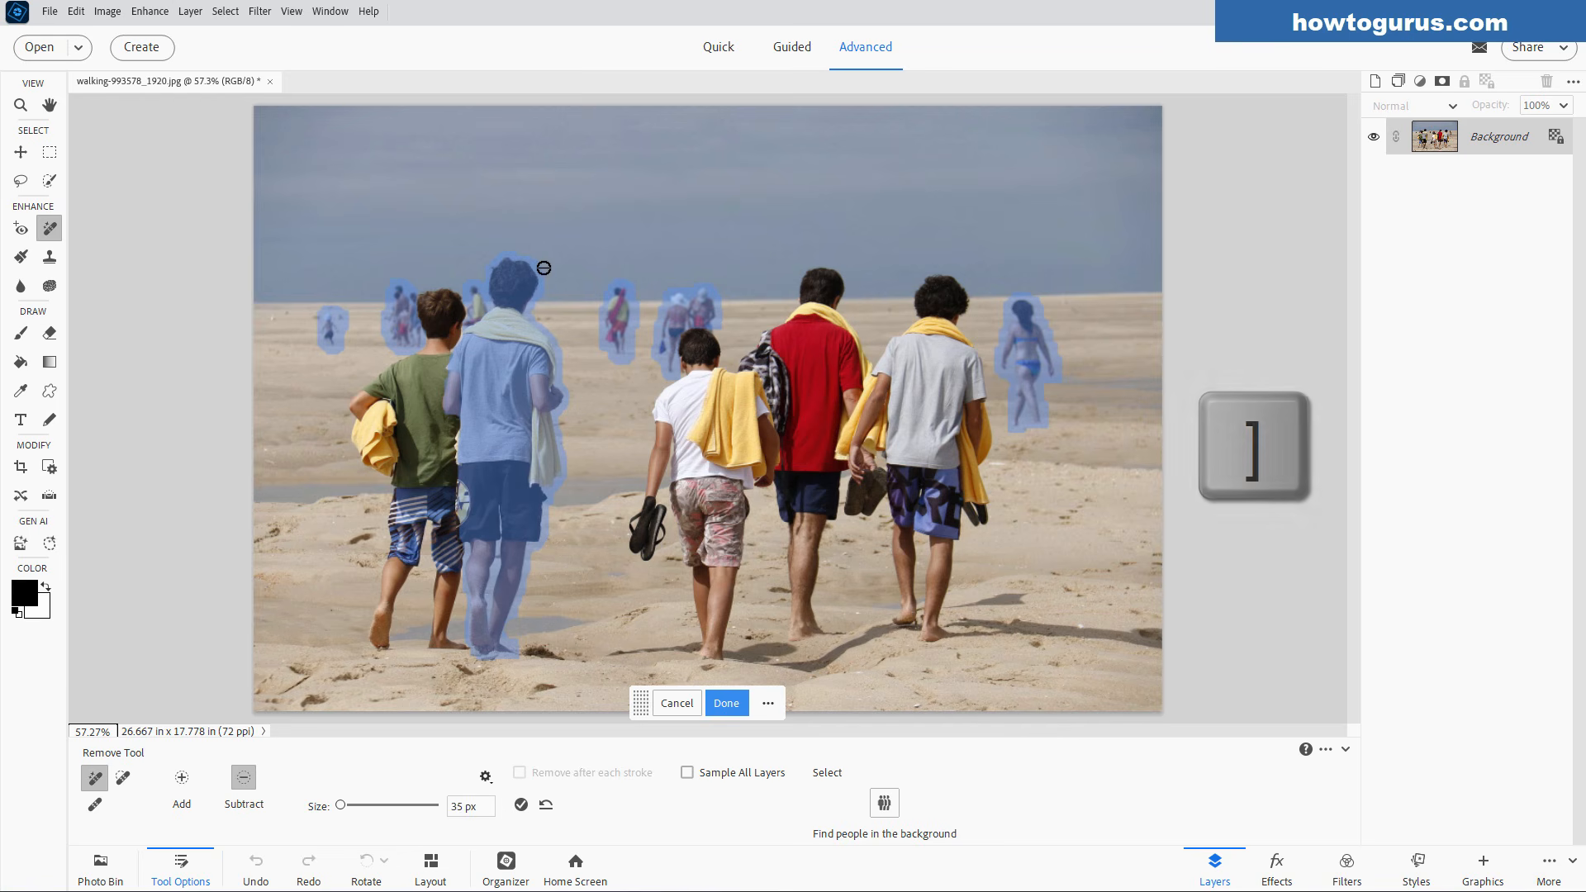
mouse_move(503, 259)
mouse_down()
mouse_move(496, 318)
mouse_move(446, 392)
mouse_move(470, 386)
mouse_move(522, 260)
mouse_move(517, 323)
mouse_move(537, 280)
mouse_move(517, 414)
mouse_move(542, 300)
mouse_move(557, 451)
mouse_move(534, 343)
mouse_move(504, 409)
mouse_move(519, 325)
mouse_move(470, 366)
mouse_move(480, 348)
mouse_move(442, 428)
mouse_move(505, 369)
mouse_move(466, 438)
mouse_move(474, 470)
mouse_move(460, 415)
mouse_move(467, 507)
mouse_move(499, 486)
mouse_move(513, 400)
mouse_move(551, 502)
mouse_move(571, 459)
mouse_move(553, 557)
mouse_move(542, 499)
mouse_move(513, 551)
mouse_move(484, 473)
mouse_move(452, 521)
mouse_move(458, 538)
mouse_move(487, 476)
mouse_move(479, 621)
mouse_move(464, 572)
mouse_move(472, 665)
mouse_move(519, 650)
mouse_move(507, 554)
mouse_move(484, 644)
mouse_move(553, 465)
mouse_up()
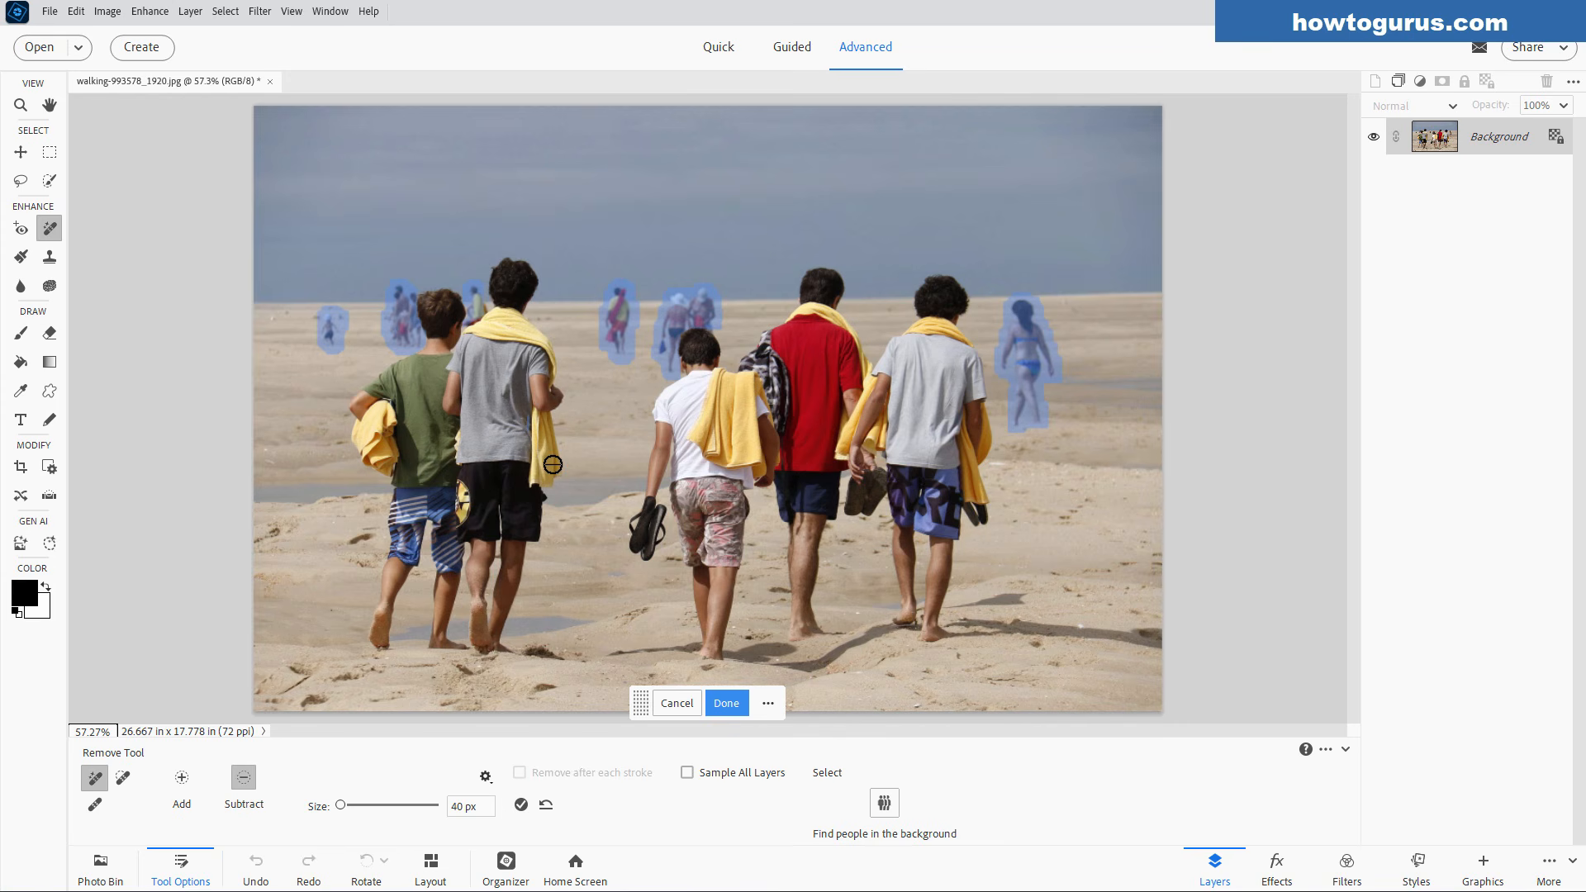
click(730, 707)
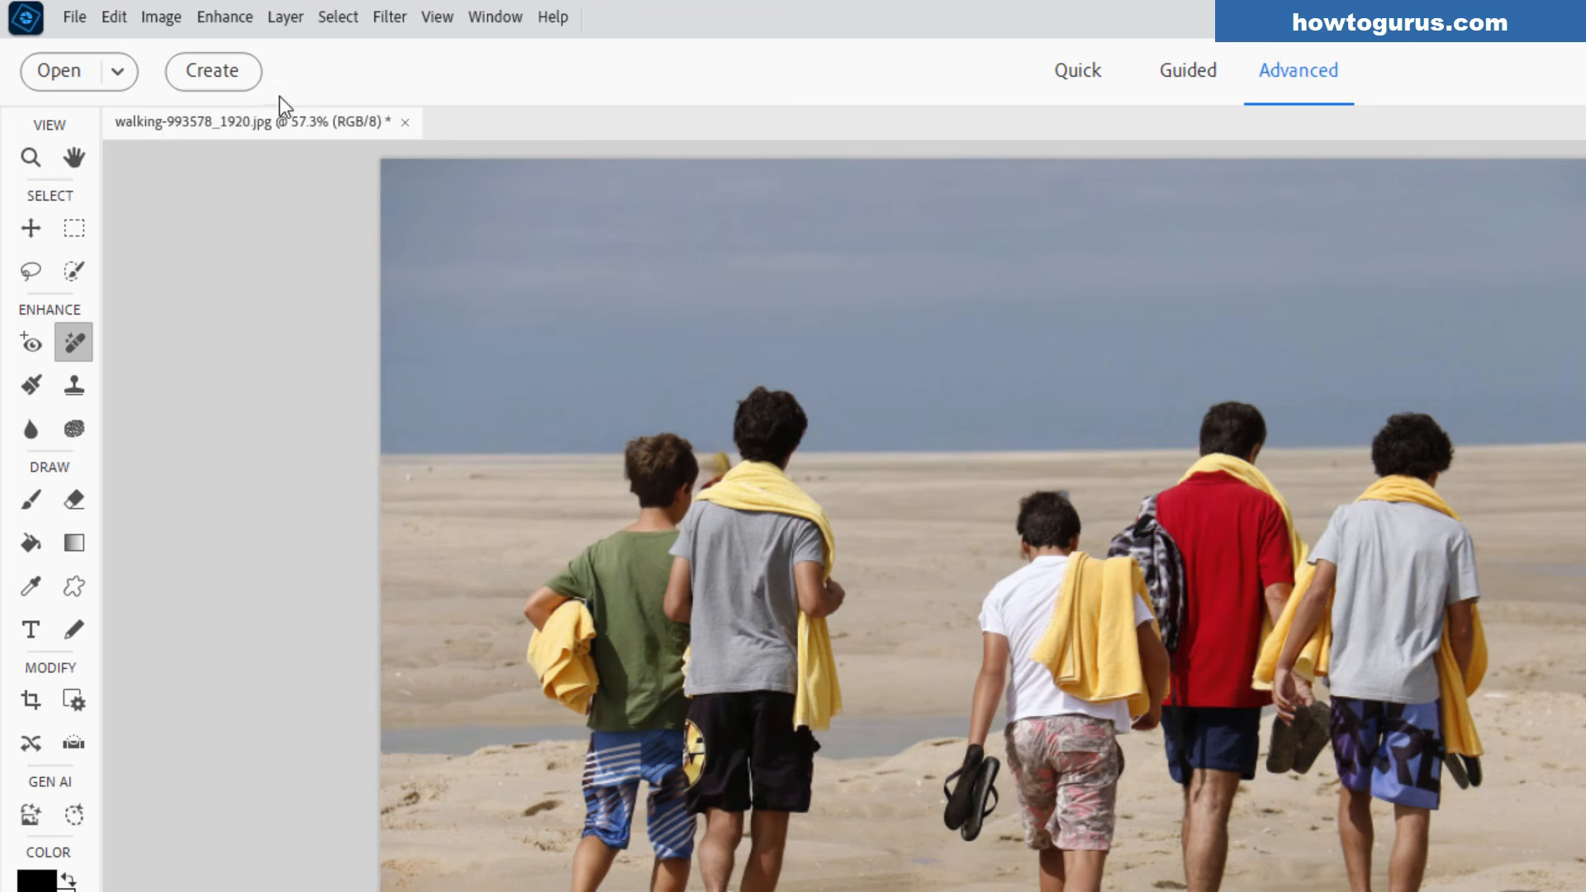
- Browse the Adobe Express templates offered for new creations, from Birthday and Invitations through Social Videos to Print
click(217, 72)
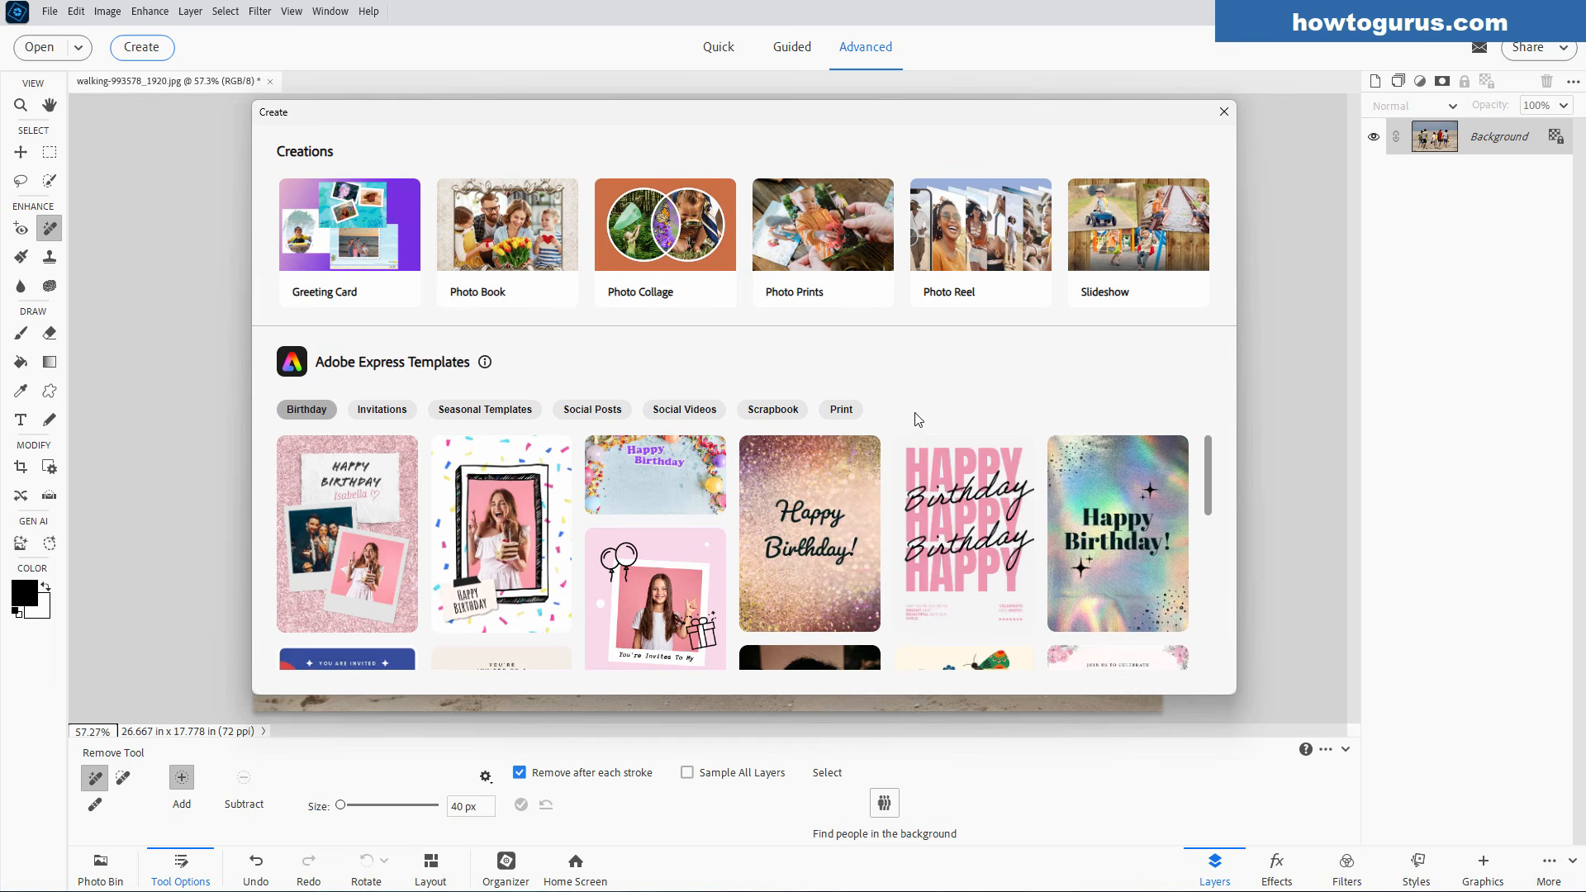
drag(1210, 452, 1215, 618)
scroll(918, 547, down, 5)
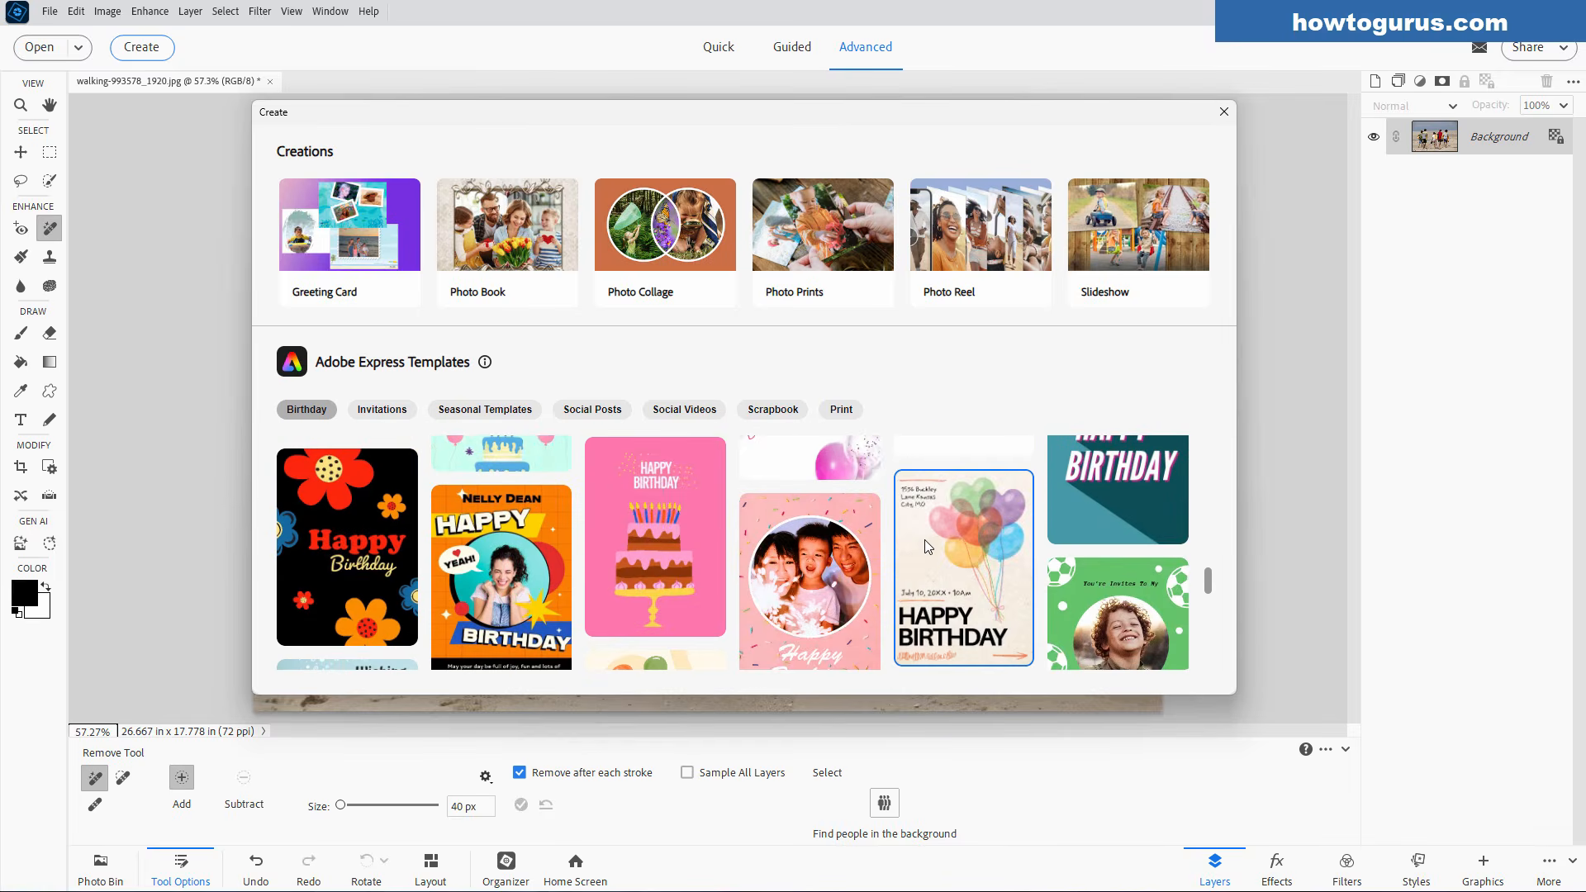
drag(1208, 582, 1208, 378)
click(378, 410)
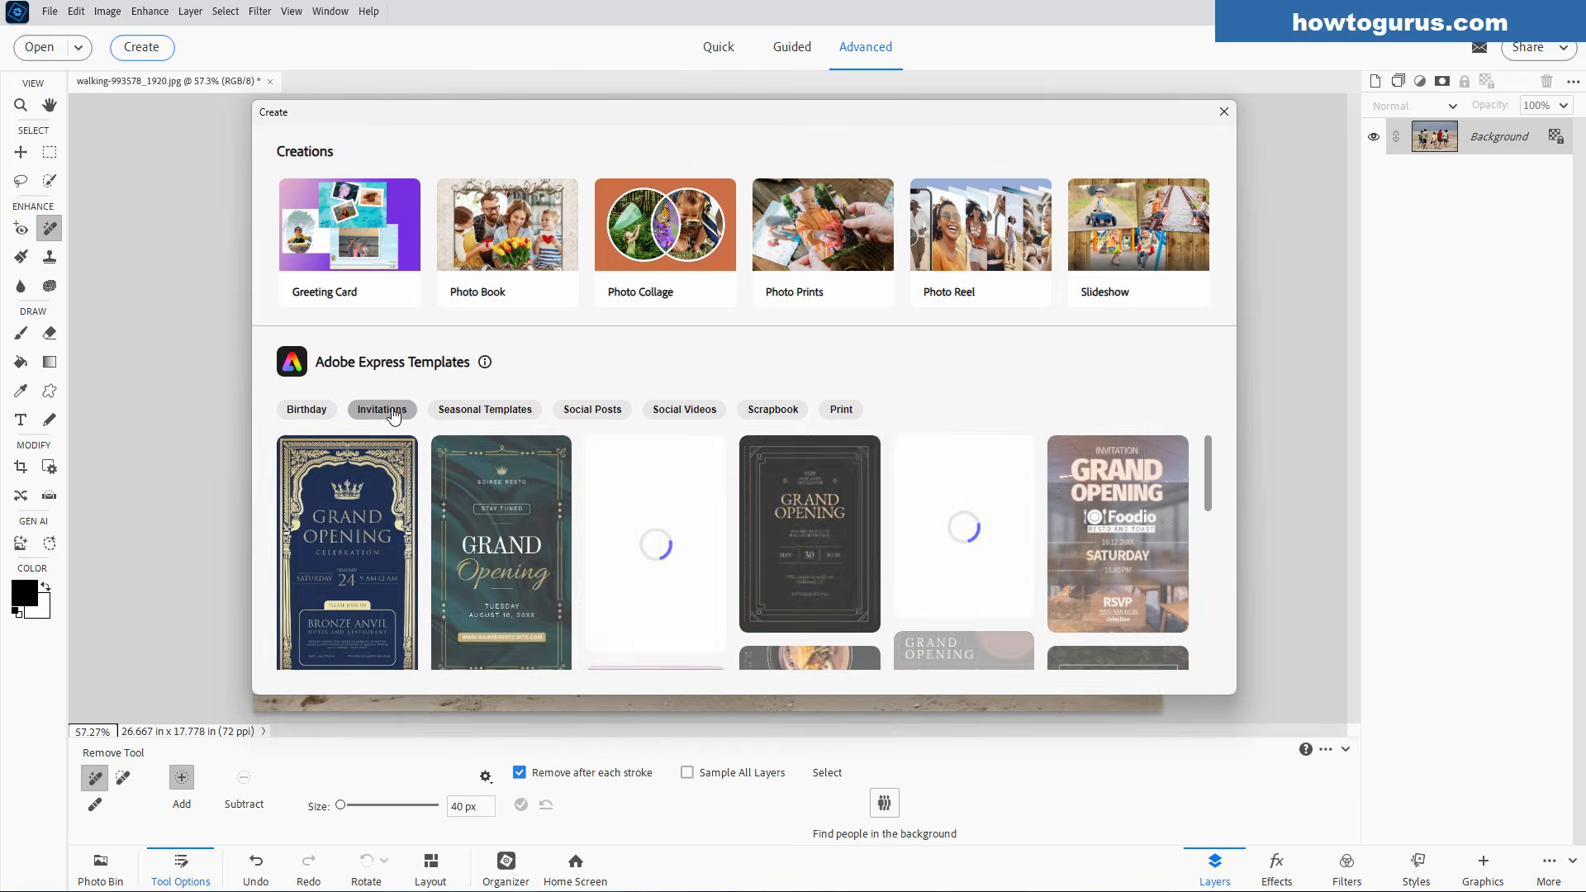
click(475, 409)
click(608, 420)
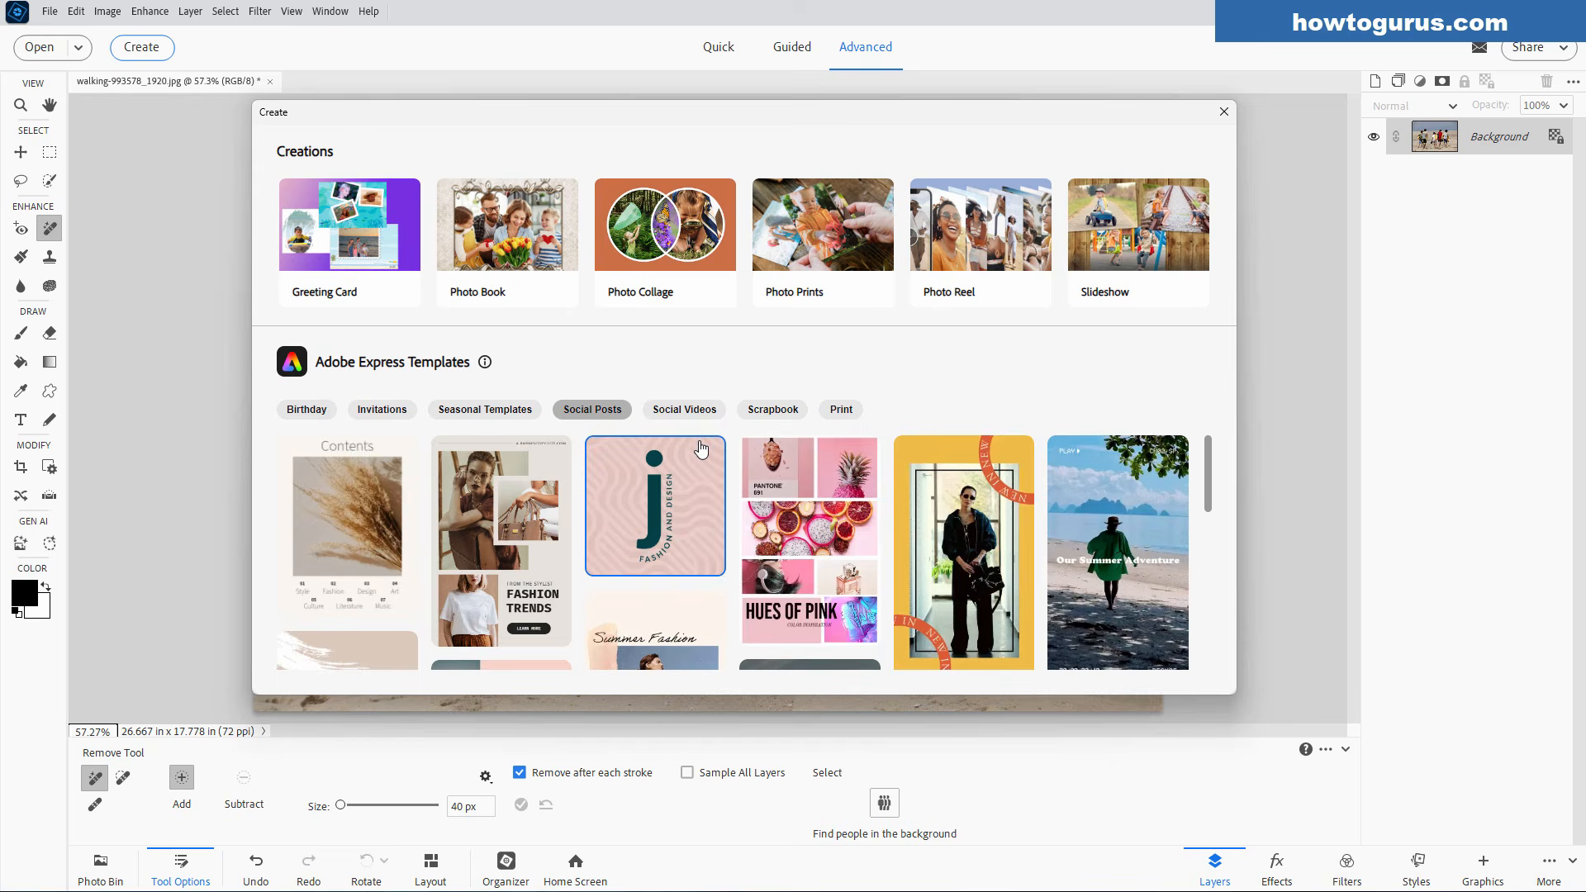
click(685, 415)
click(772, 412)
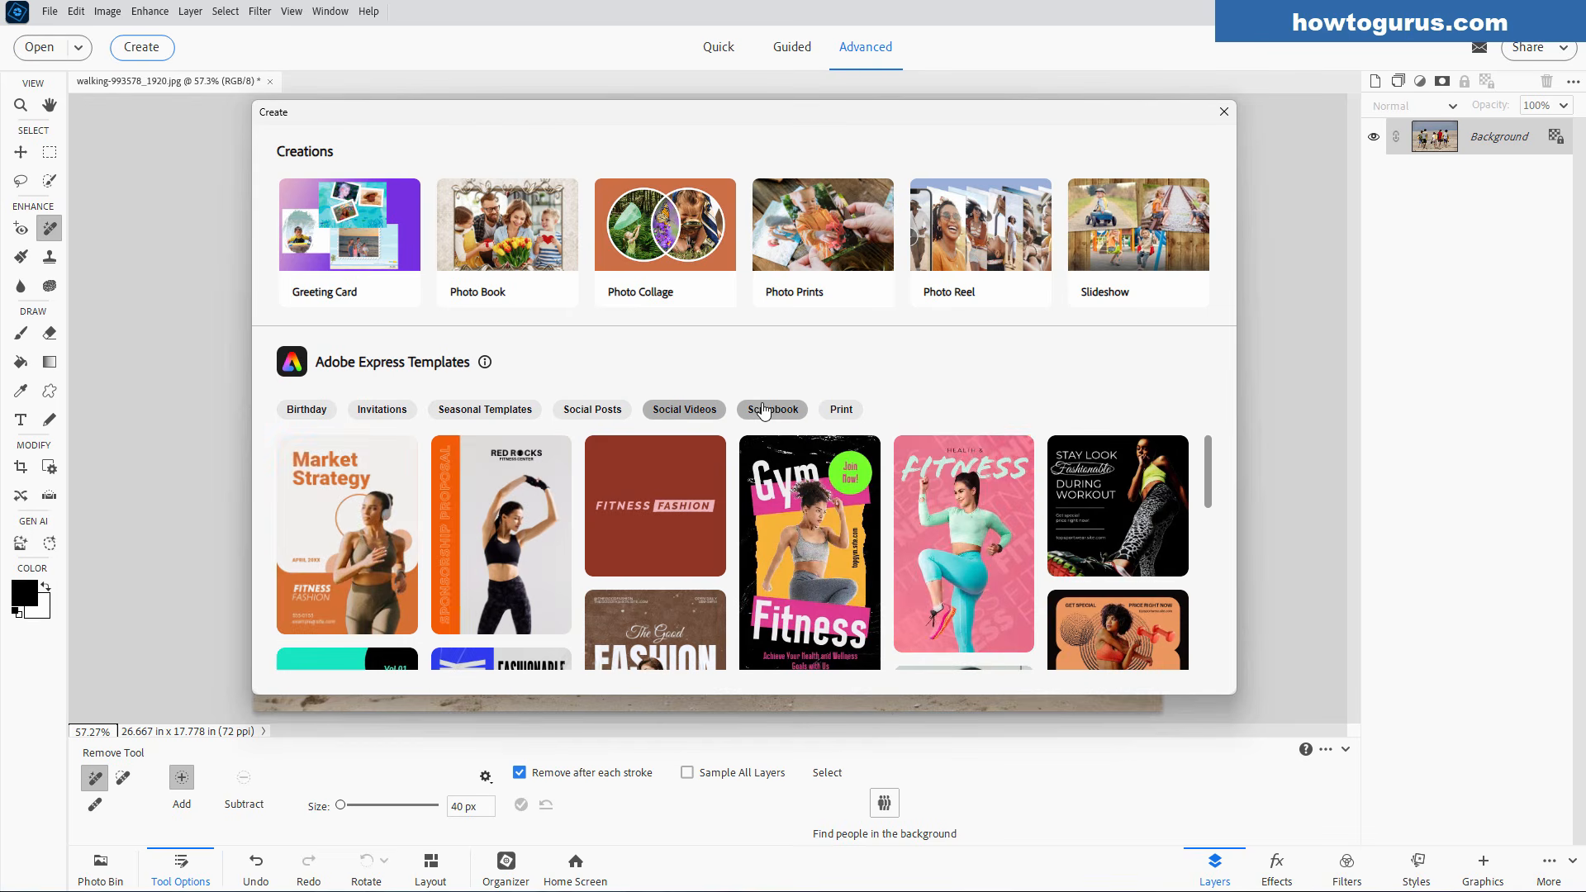
click(843, 413)
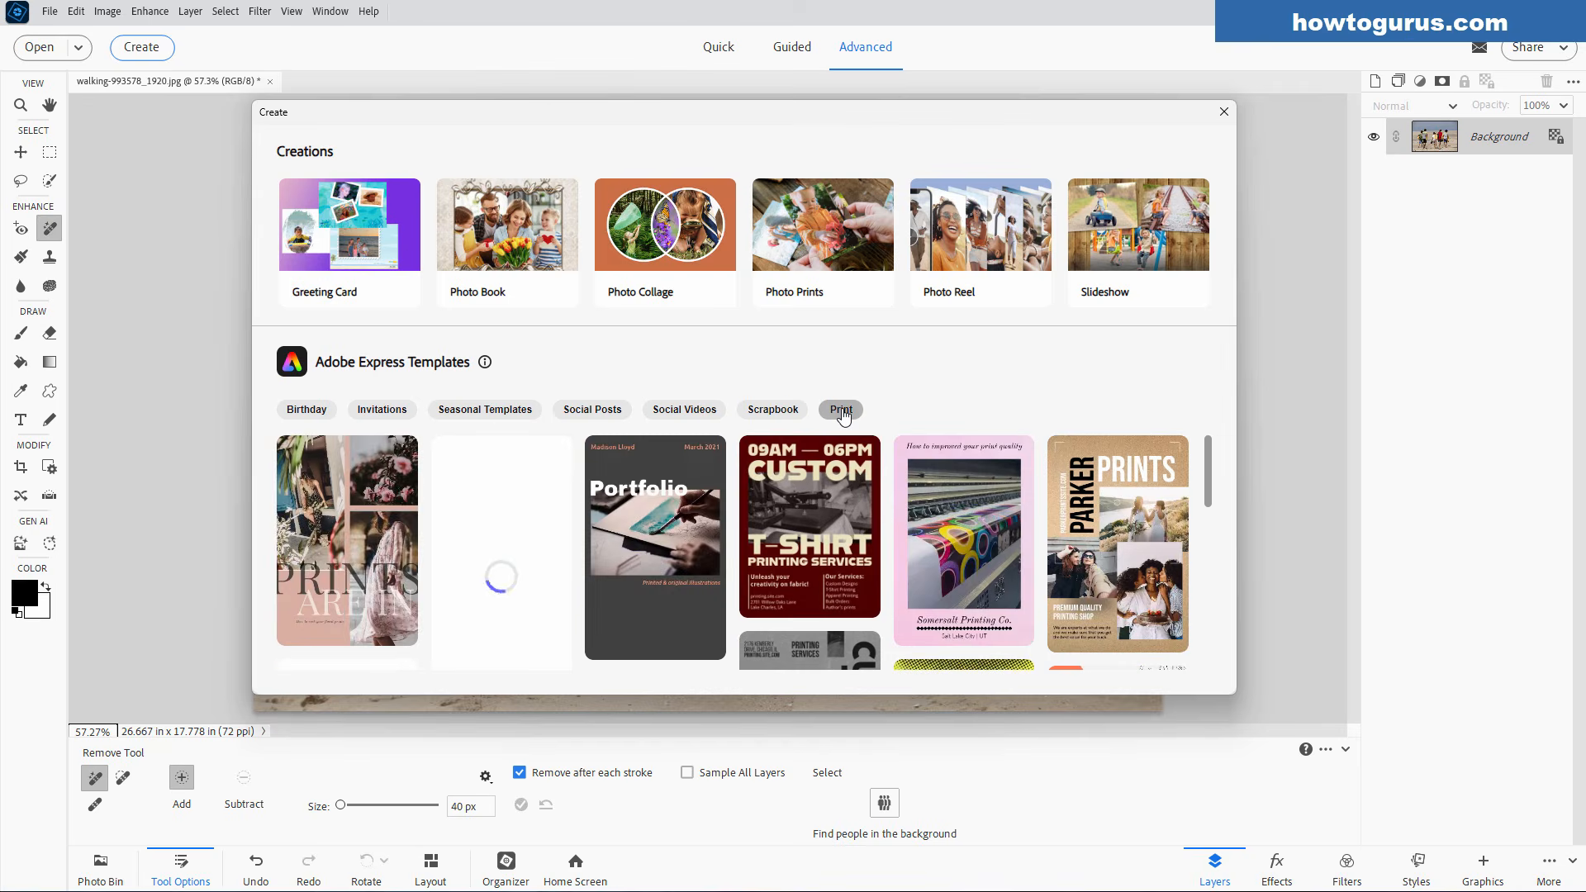
click(318, 412)
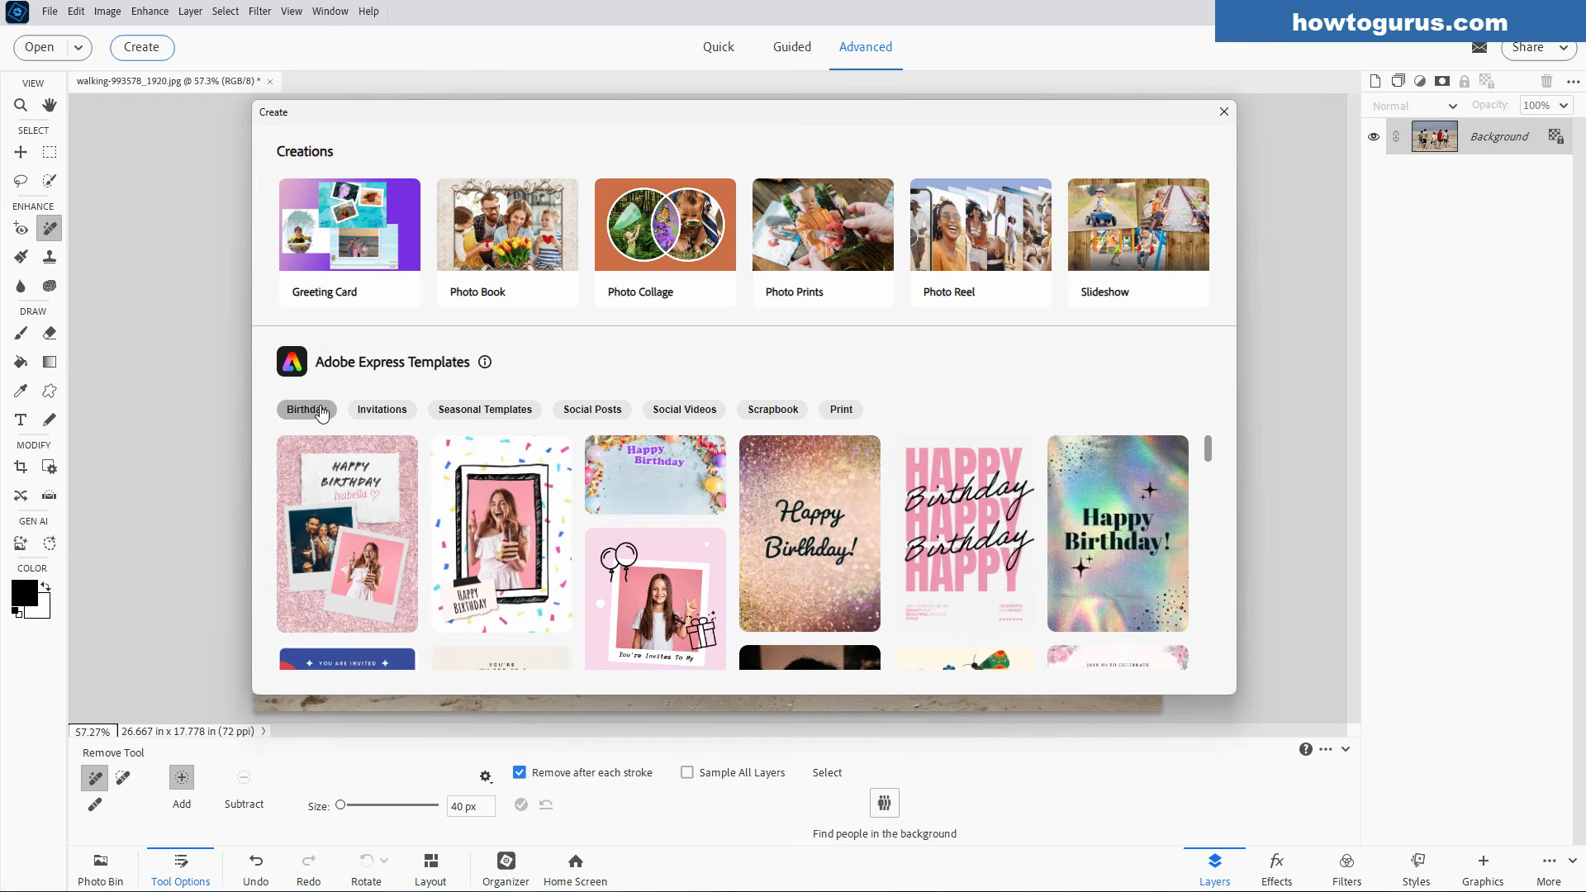
- Open the confetti birthday template with the framed photo in Adobe Express and continue as a guest
click(504, 542)
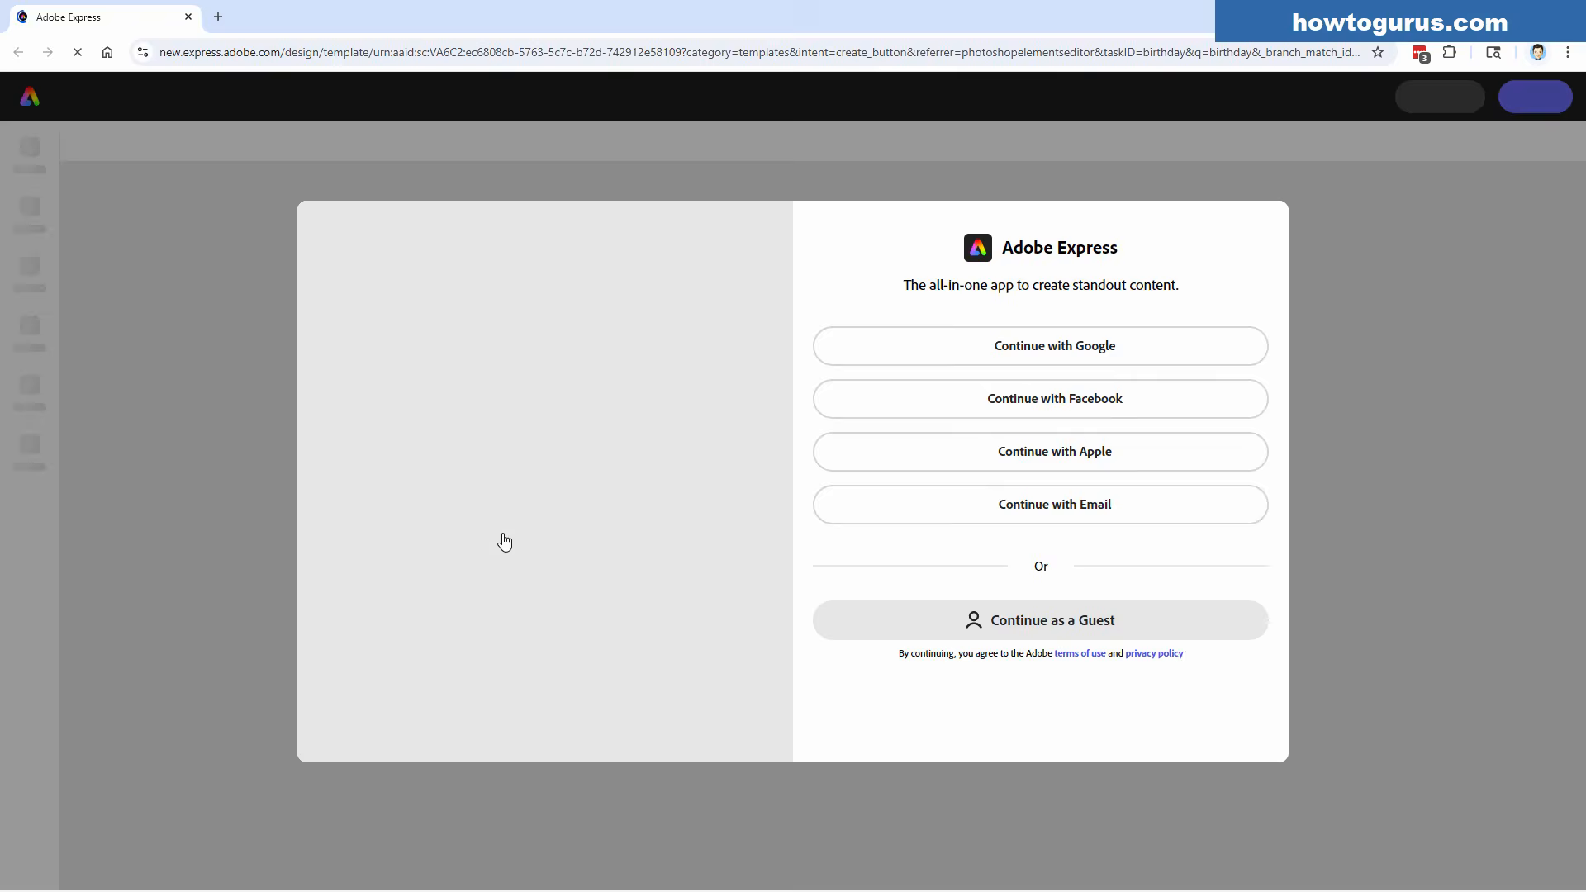
click(1053, 620)
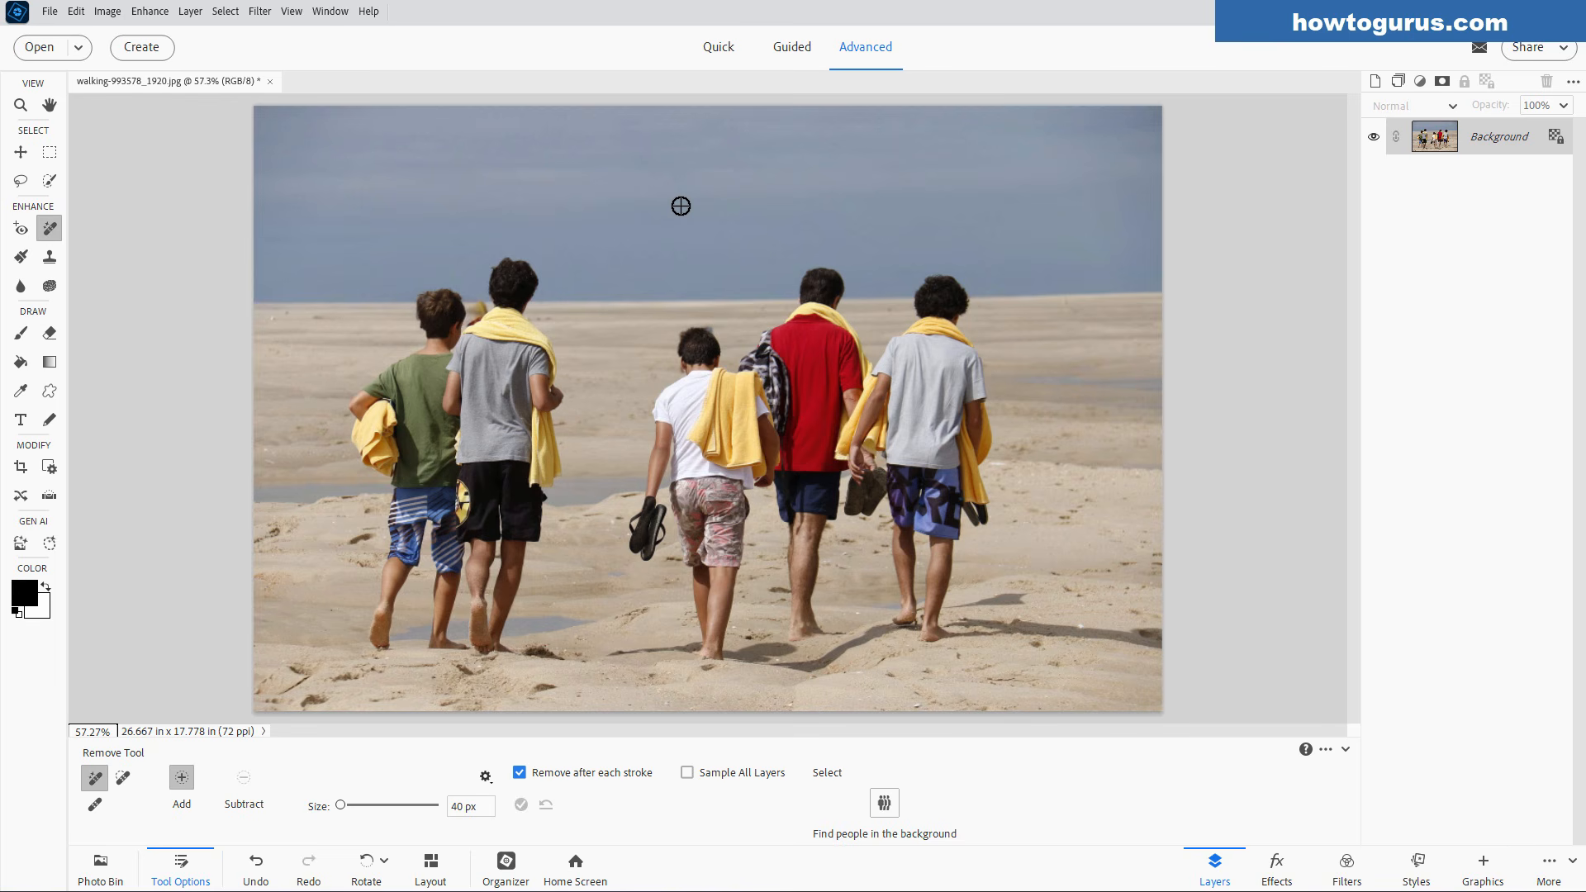
- Add the text "Beach" in black 601 pt Impact on the beach photo, repositioning the floating confirmation bar before committing
click(21, 151)
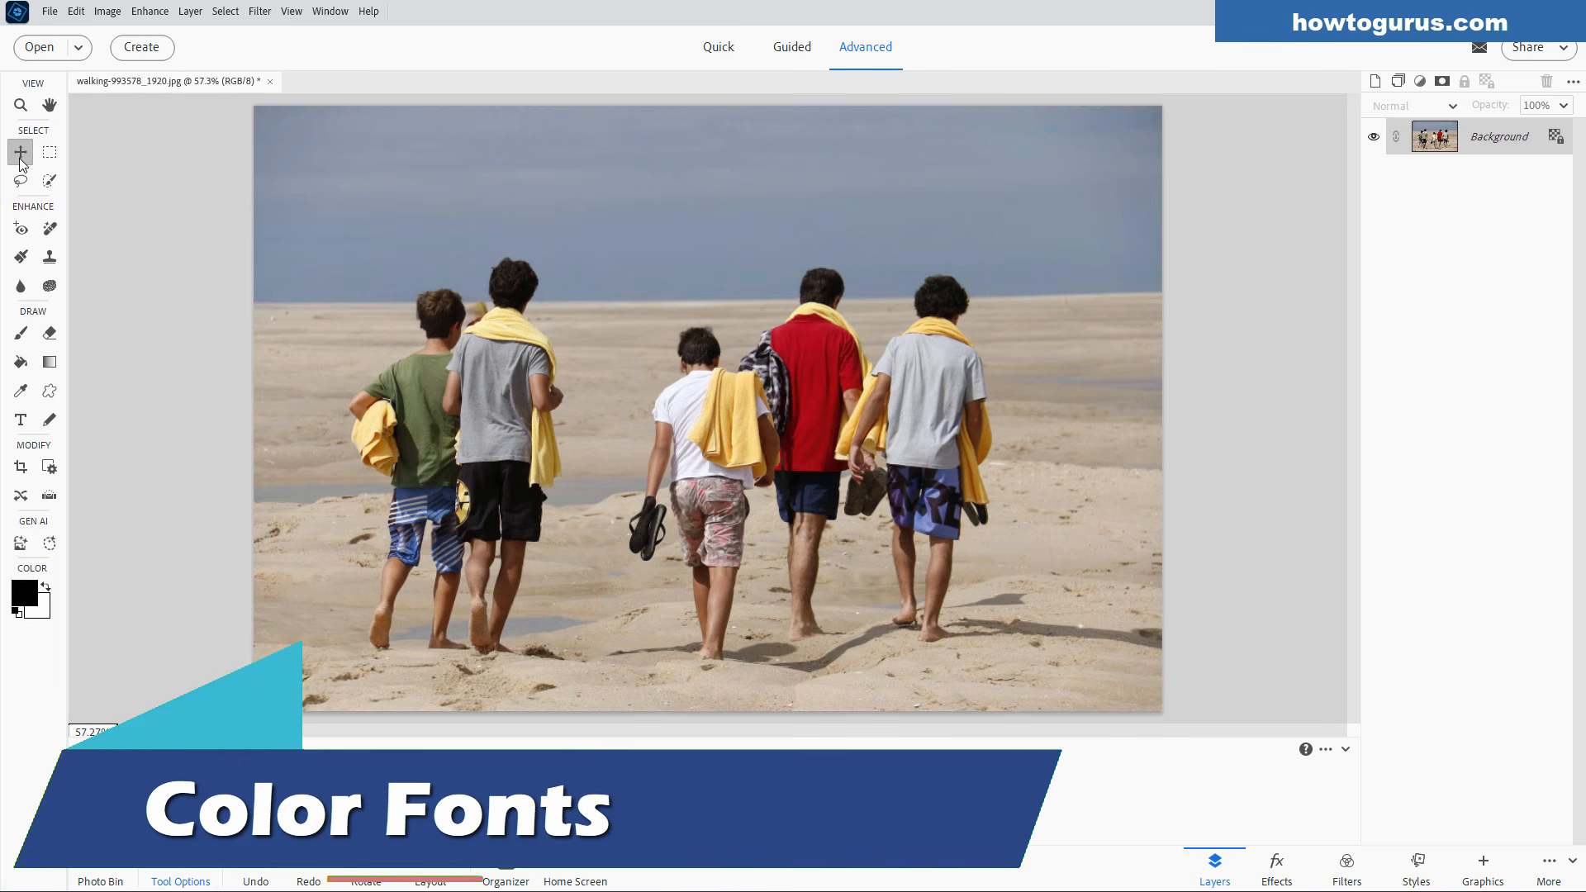
click(22, 421)
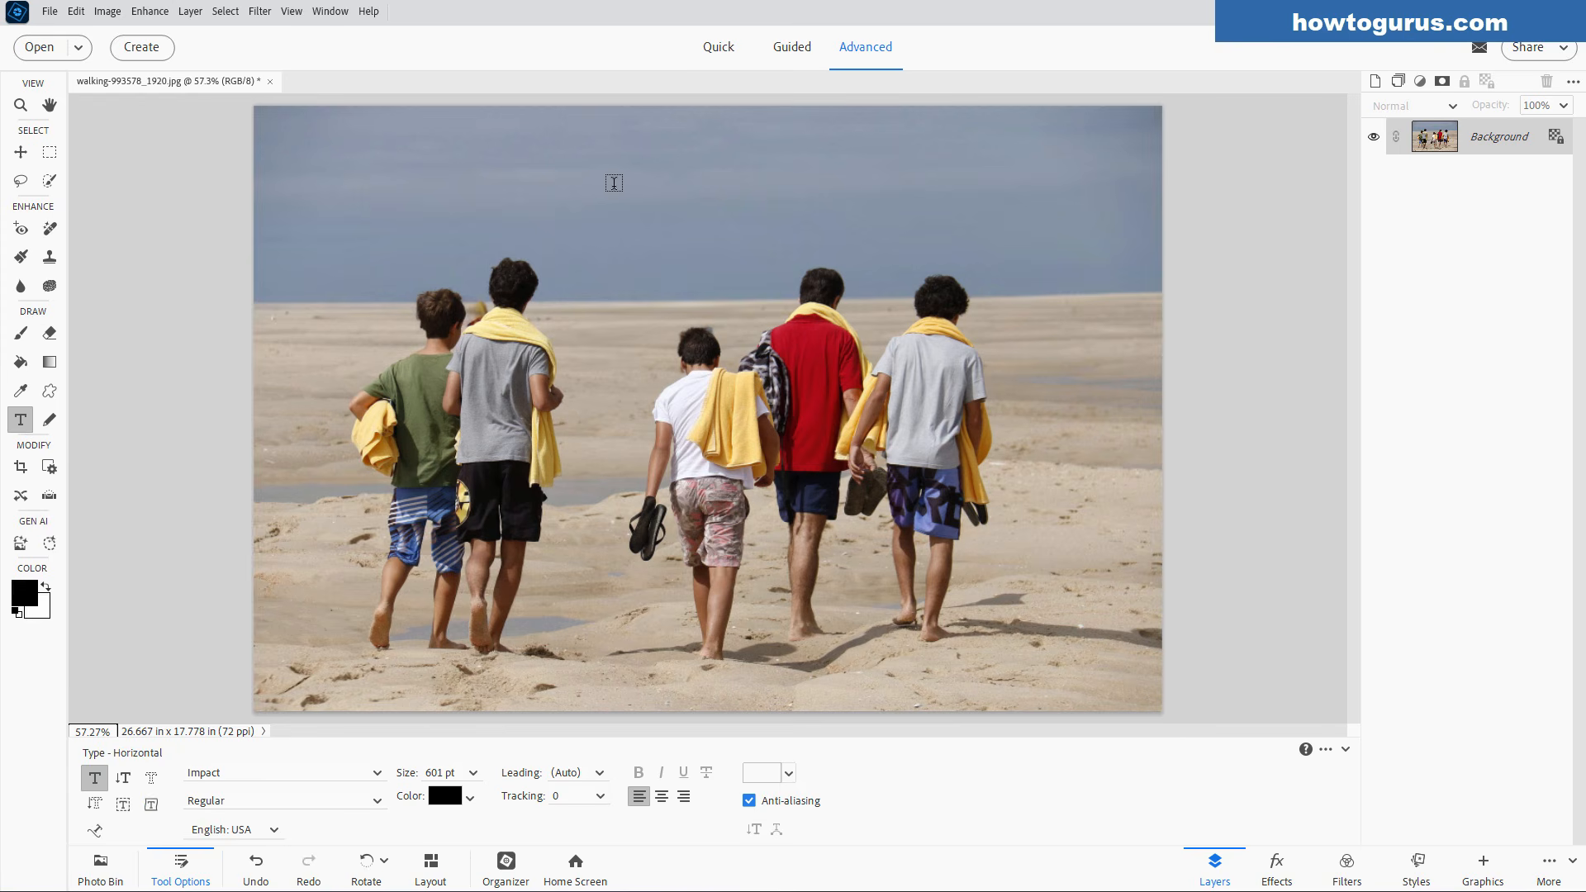
click(618, 183)
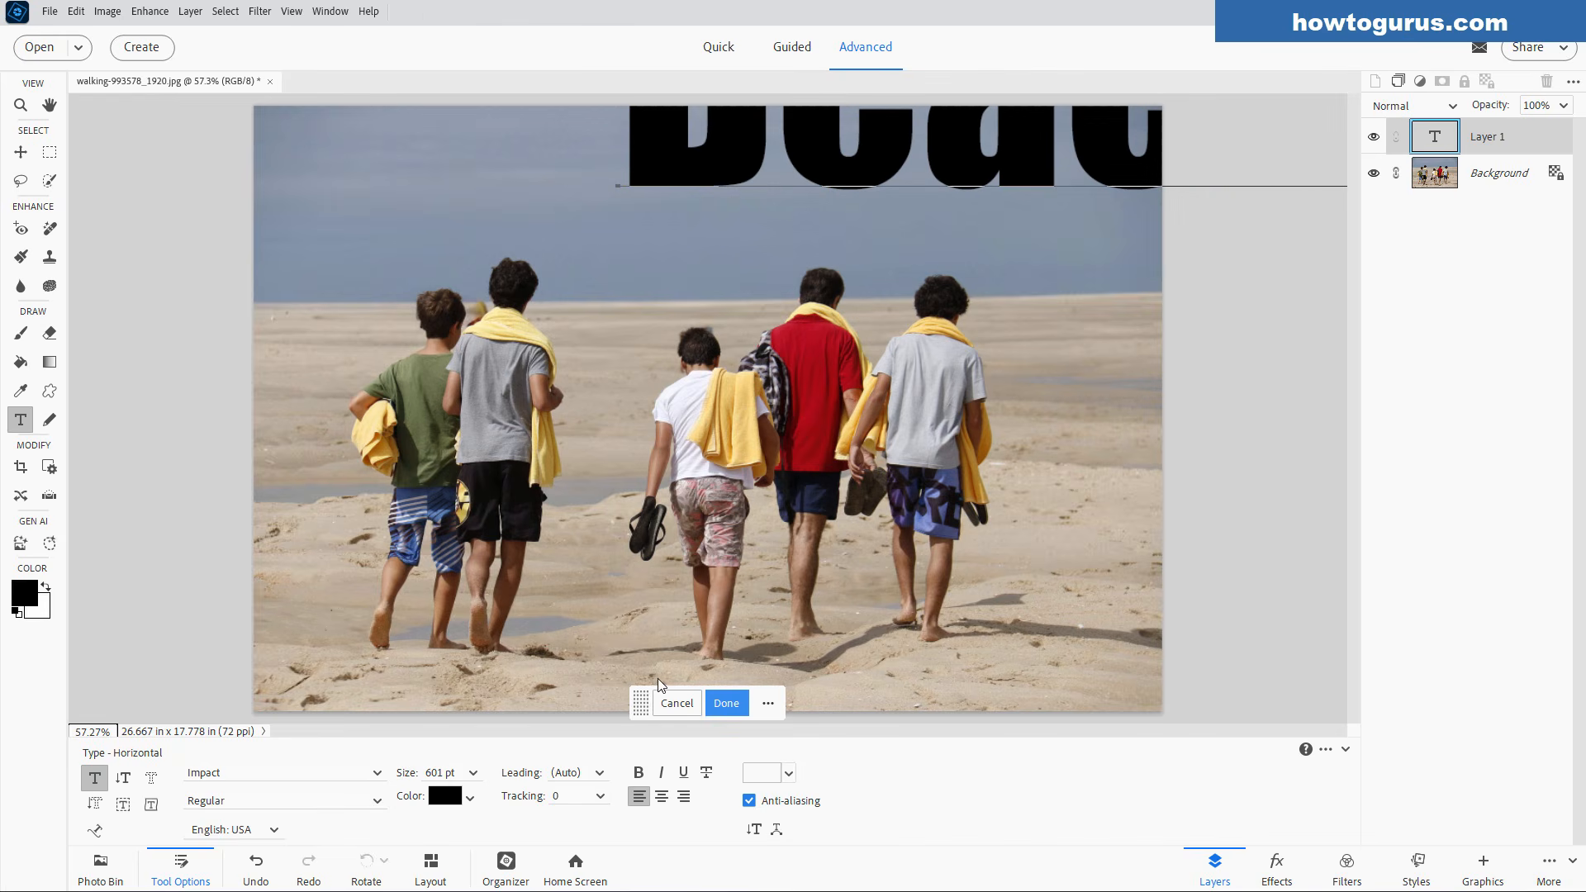
drag(641, 703, 630, 649)
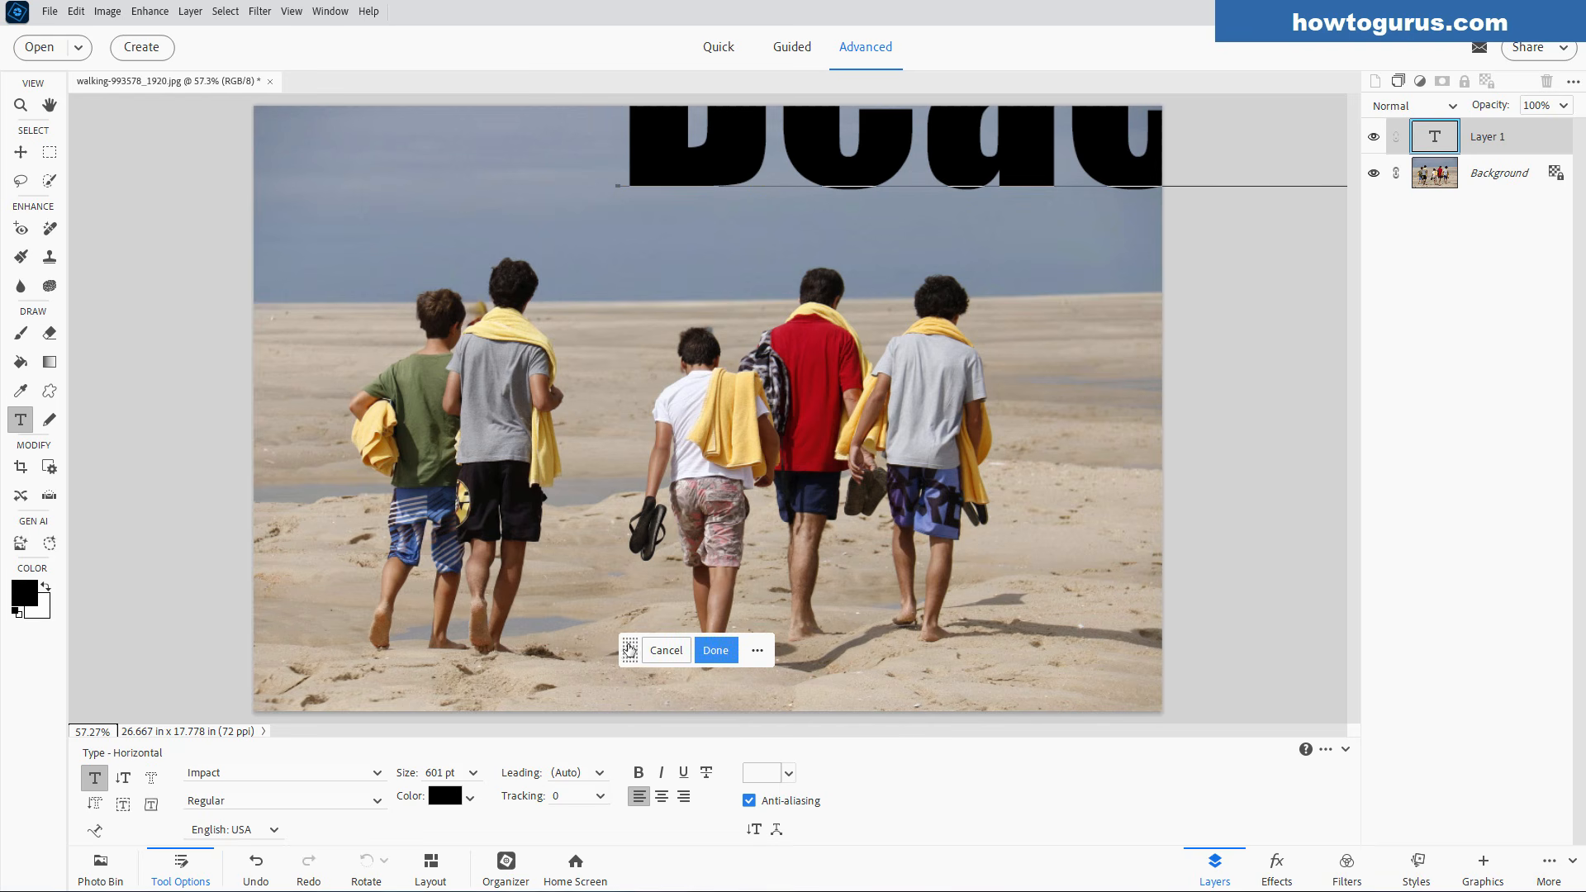
drag(631, 651, 650, 673)
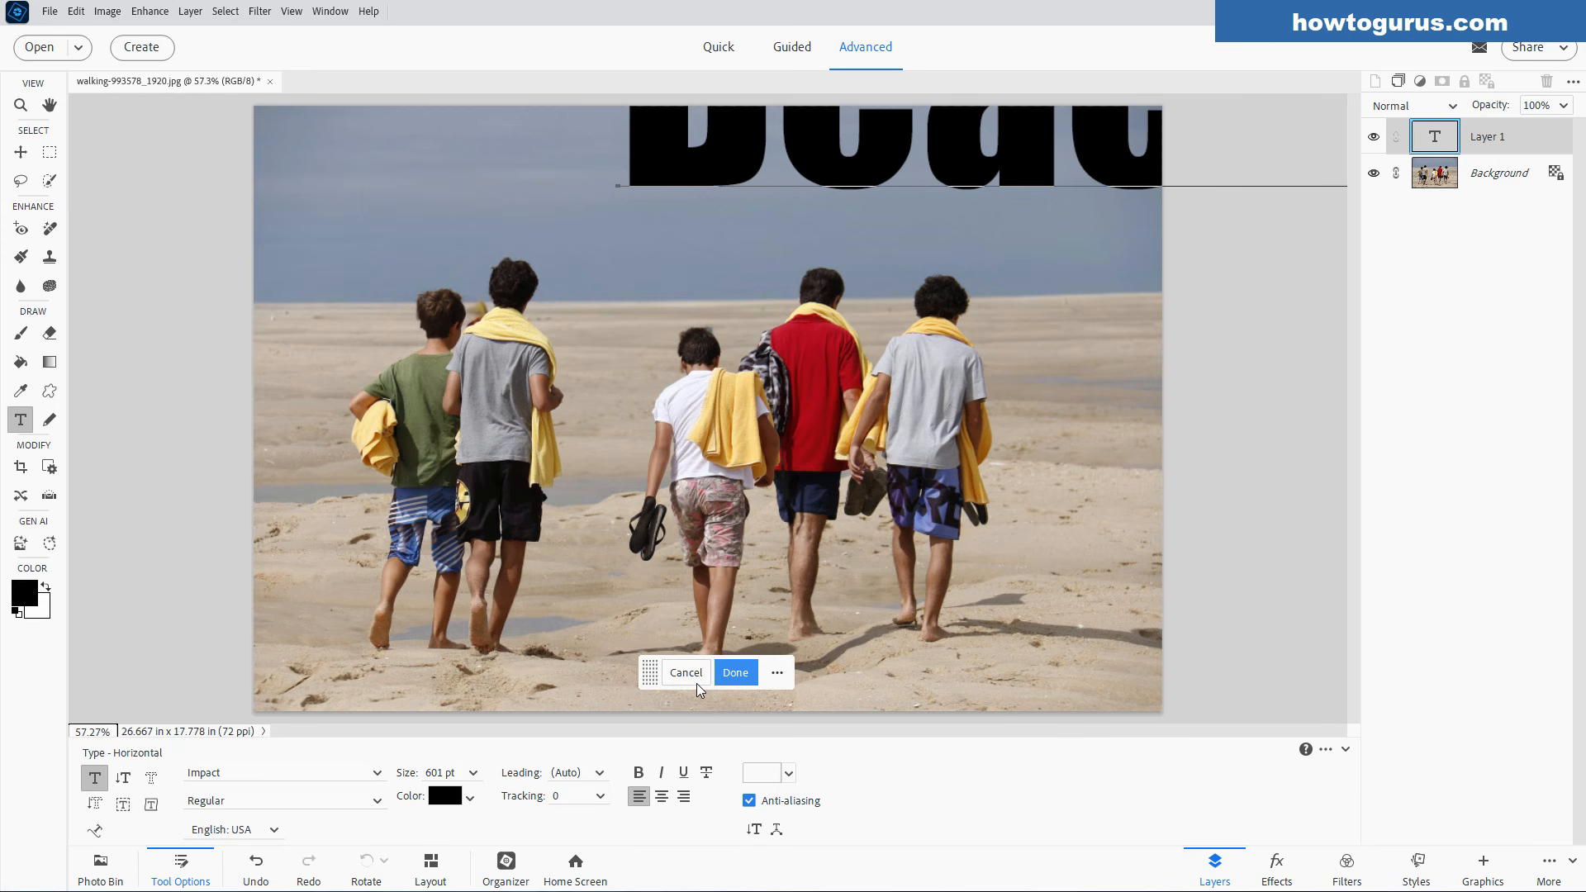
click(734, 673)
- Reduce the Beach text to 375 pt and move it into the sky above the boys
drag(870, 181, 636, 382)
double_click(637, 385)
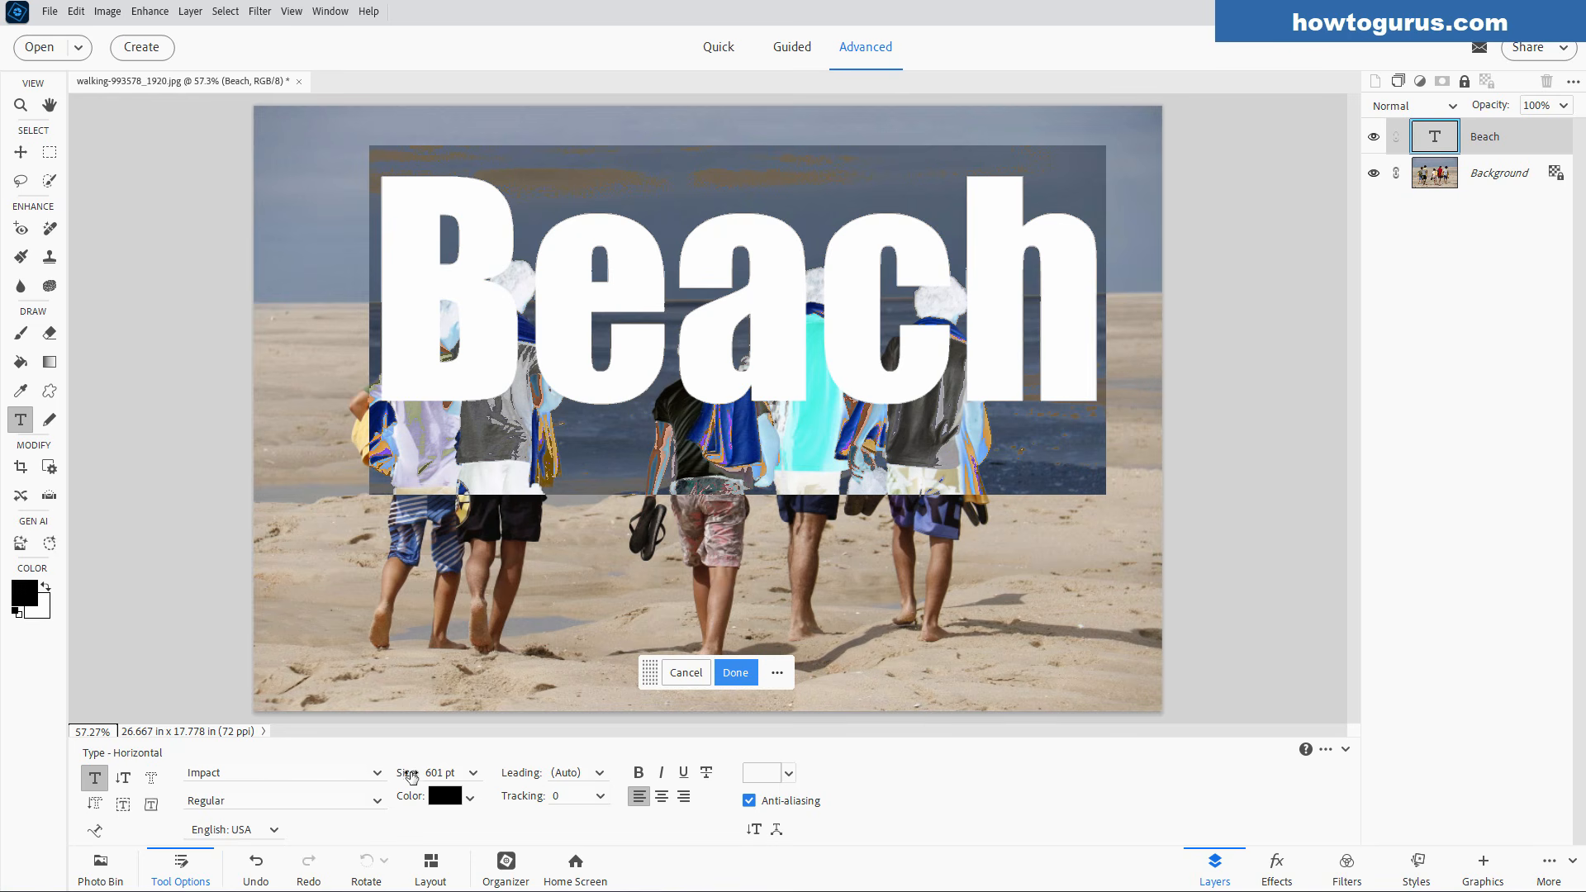
drag(415, 778, 385, 777)
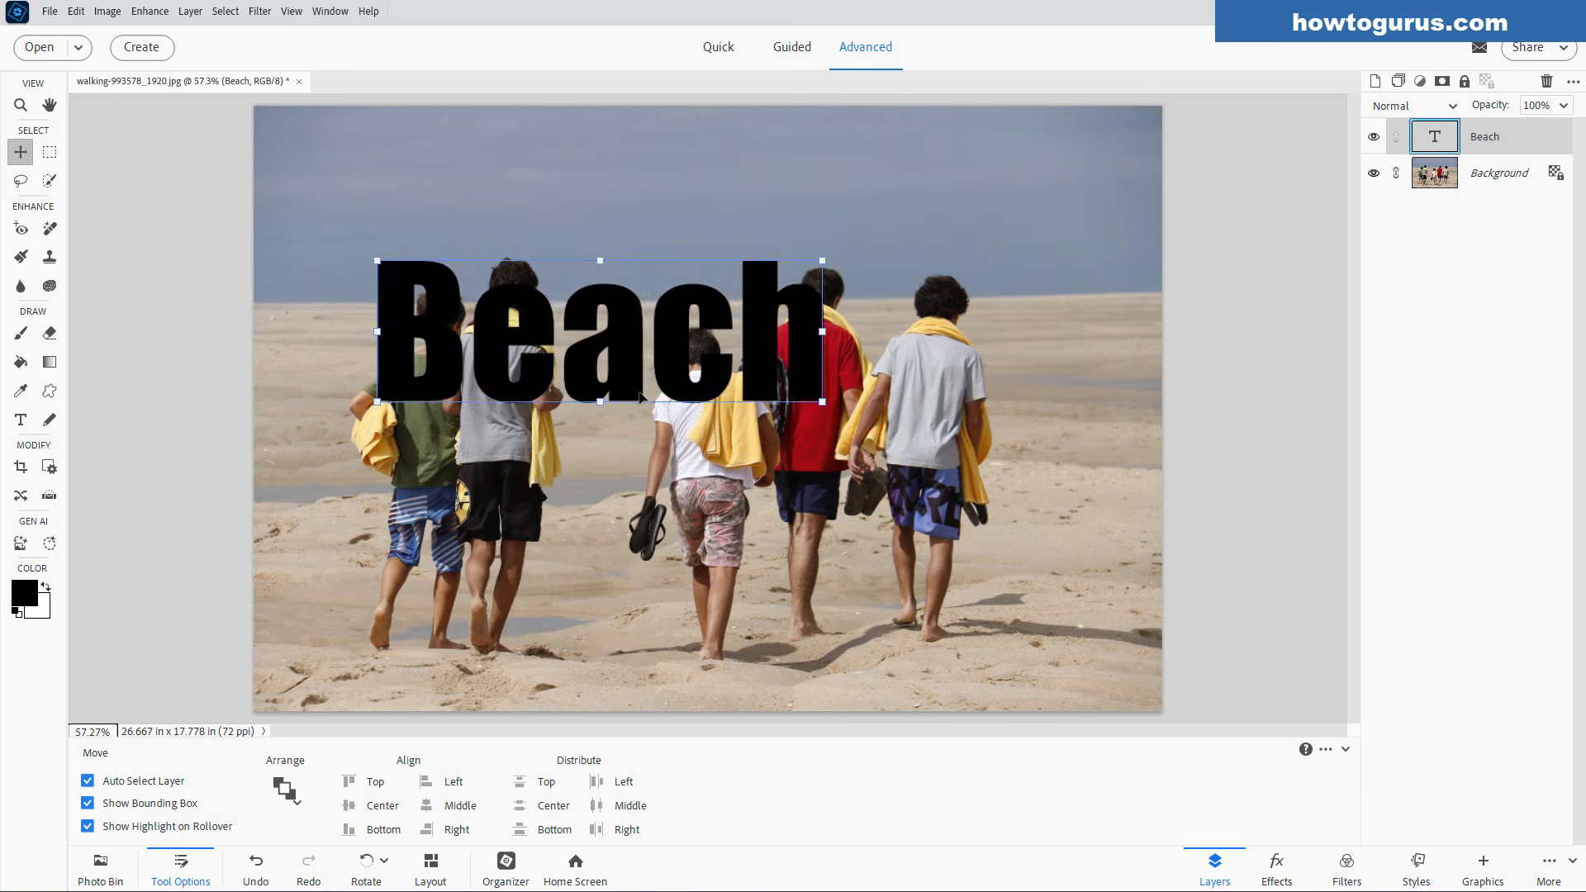
drag(619, 391, 806, 244)
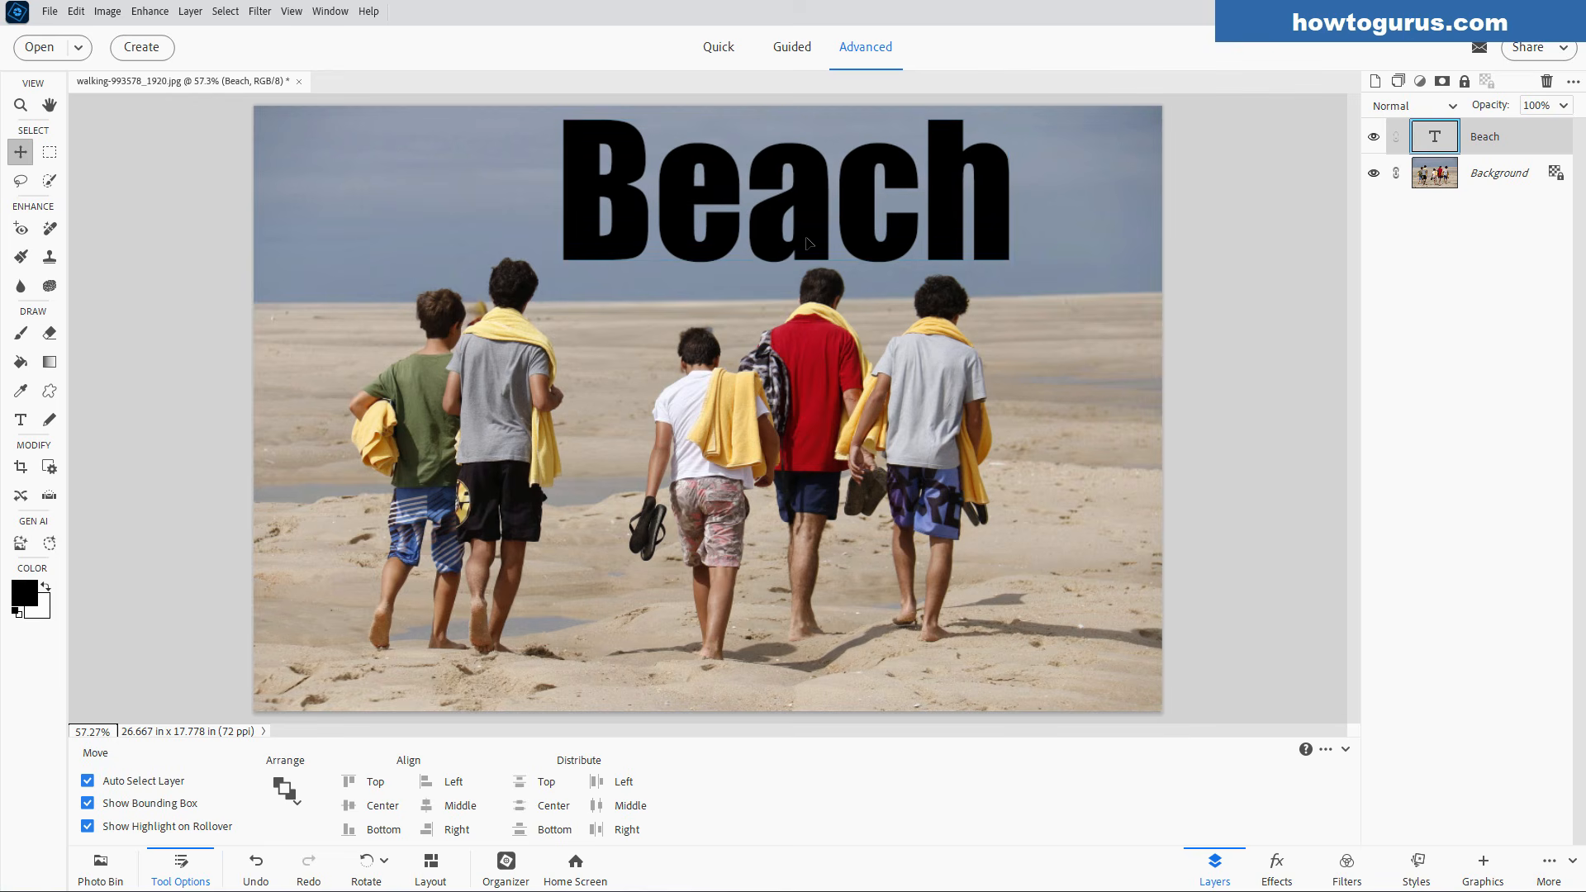
- Change the Beach text's font to the multicolored PrimecolorM Medium, center it in the sky and deselect it
double_click(807, 244)
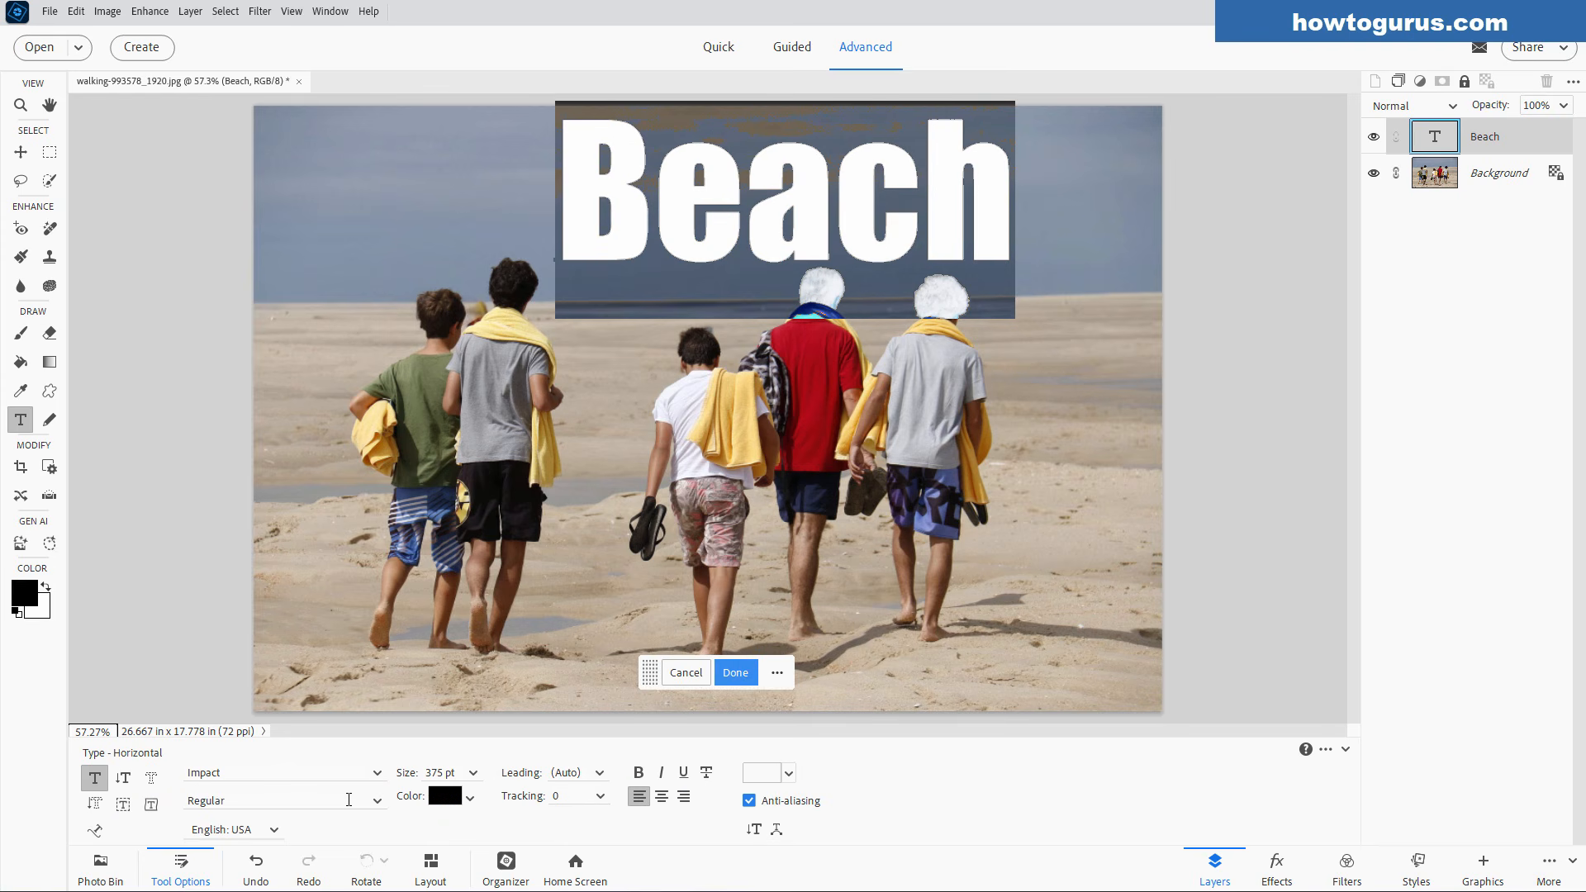
click(380, 773)
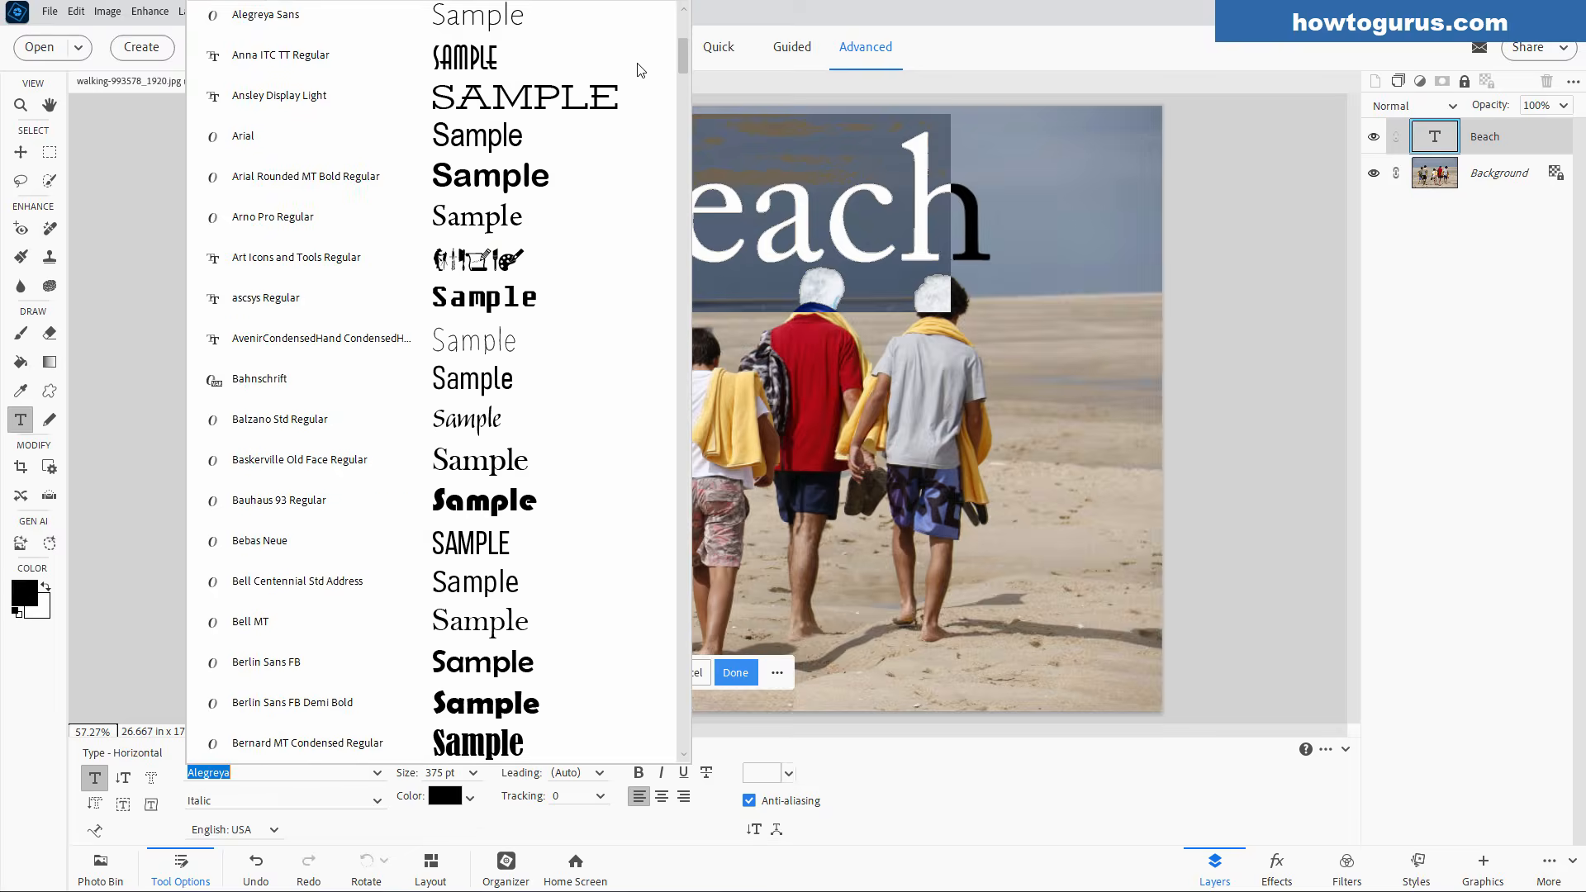
scroll(638, 70, down, 7)
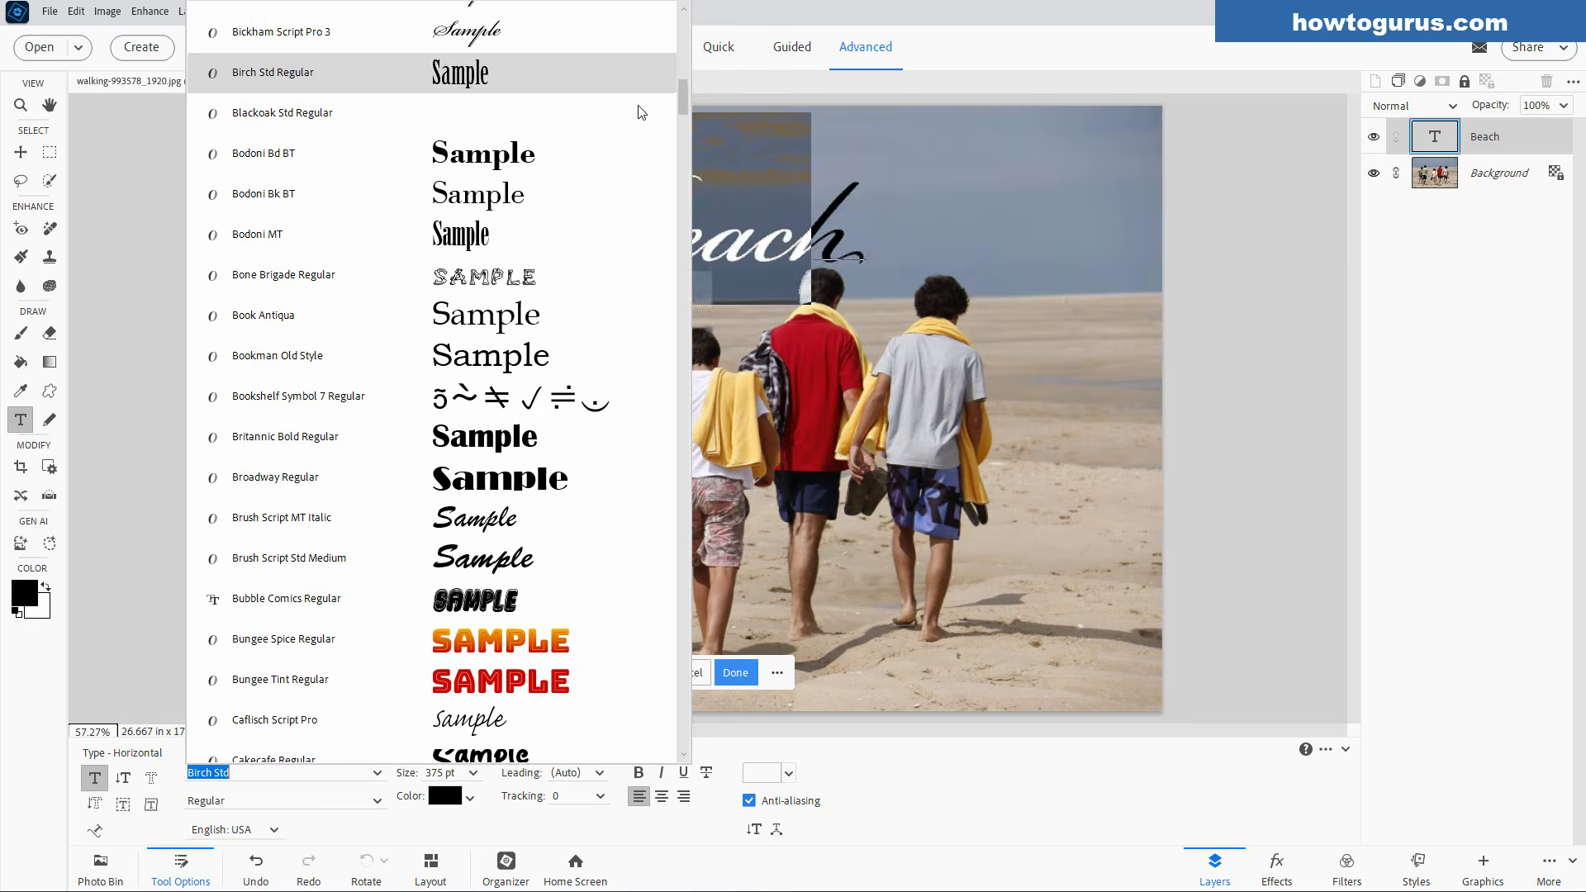
scroll(638, 112, down, 1)
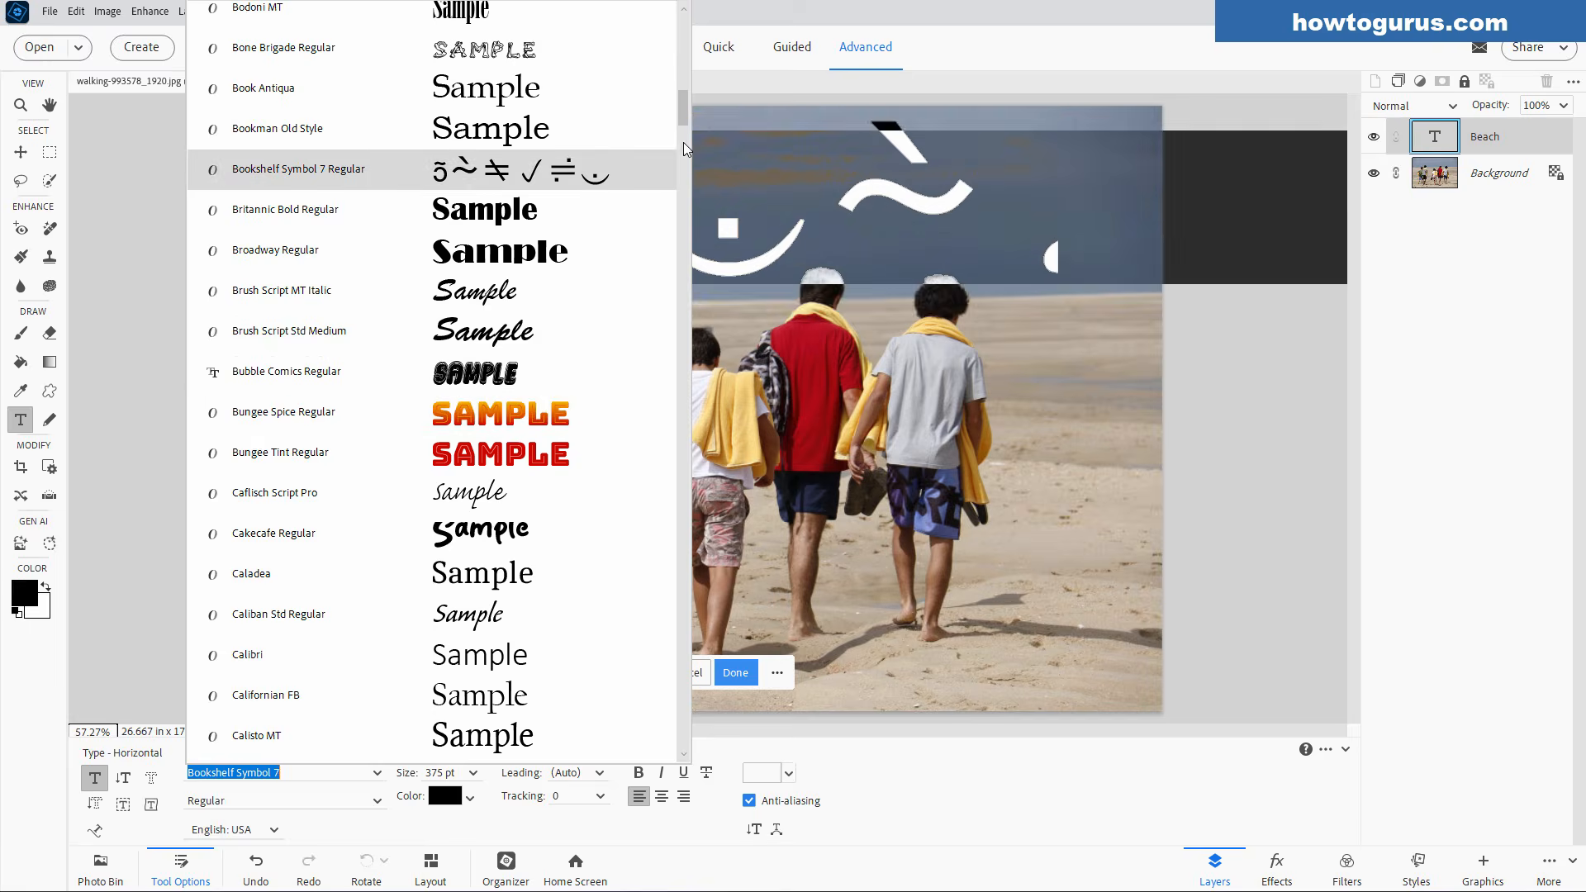
drag(685, 114, 686, 312)
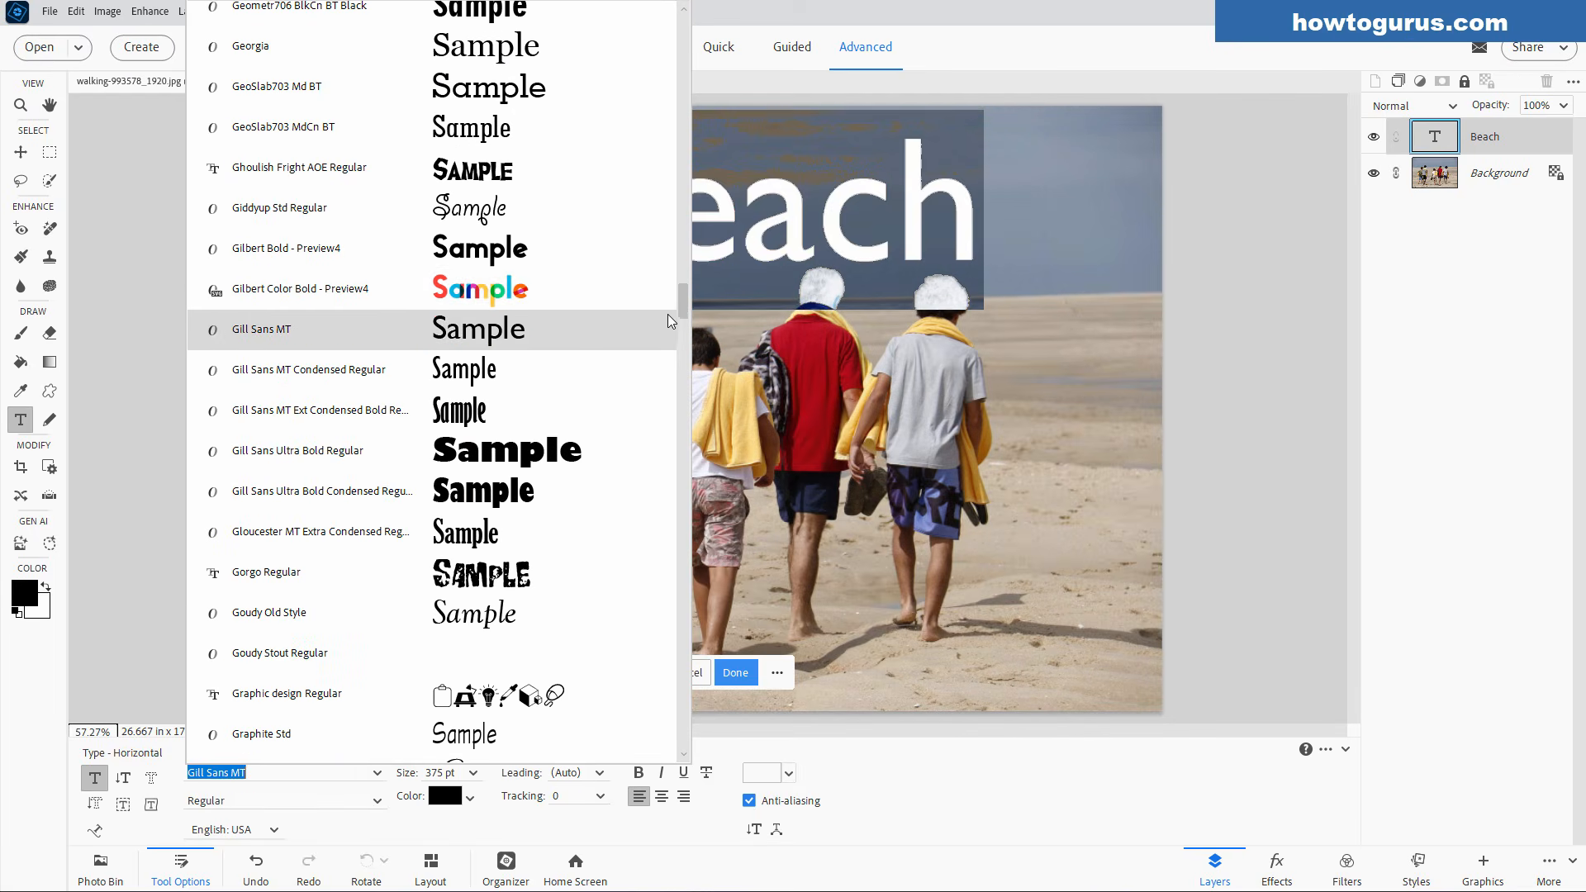
drag(687, 296, 680, 523)
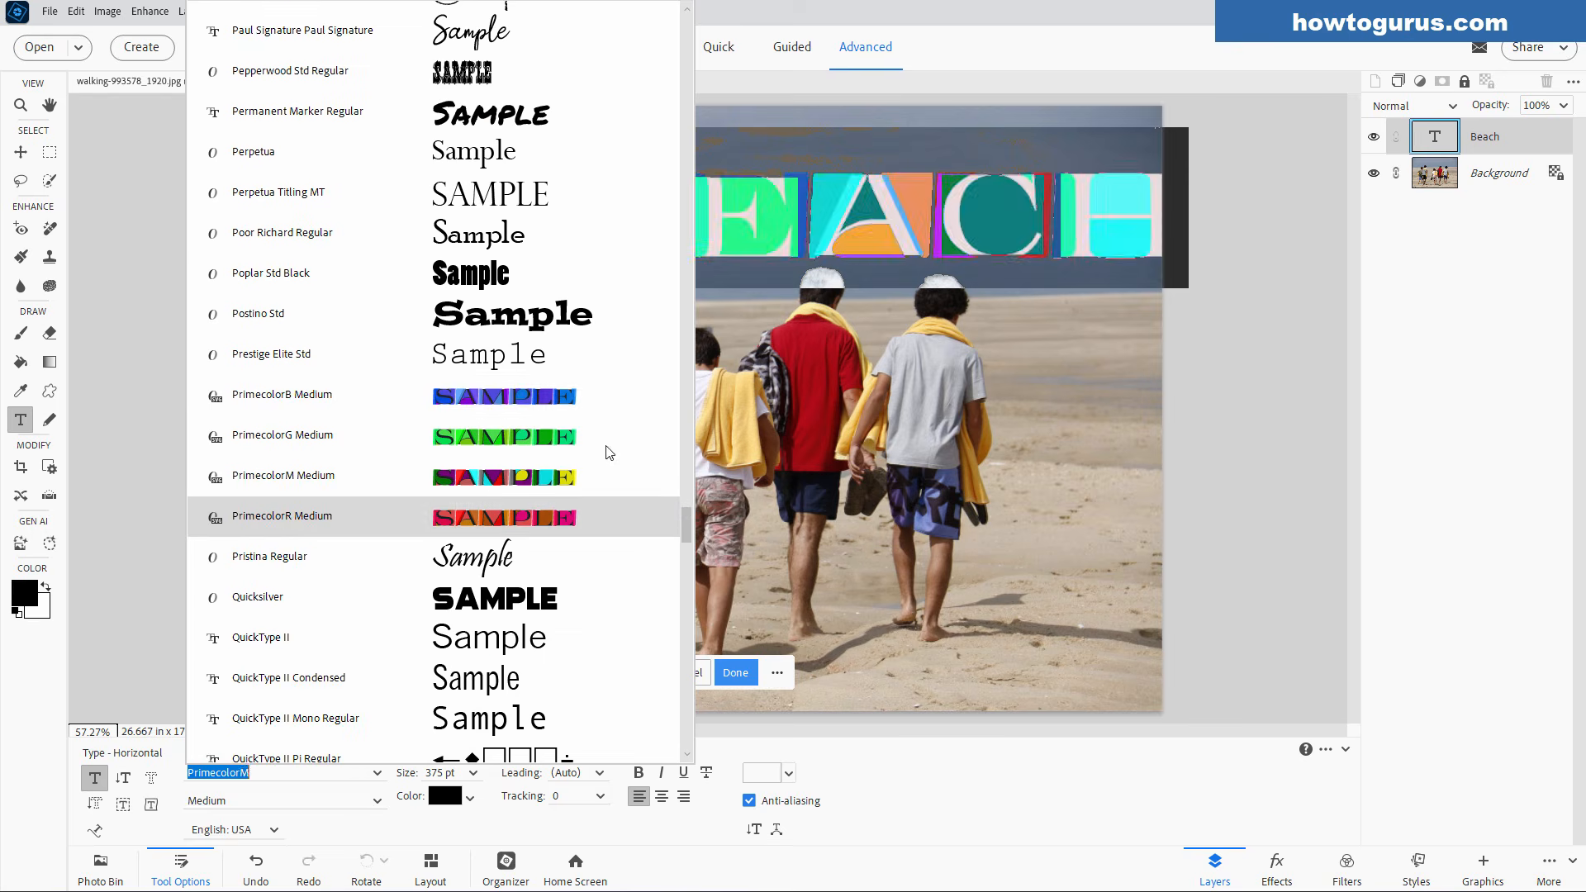
click(586, 485)
key(ctrl+Return)
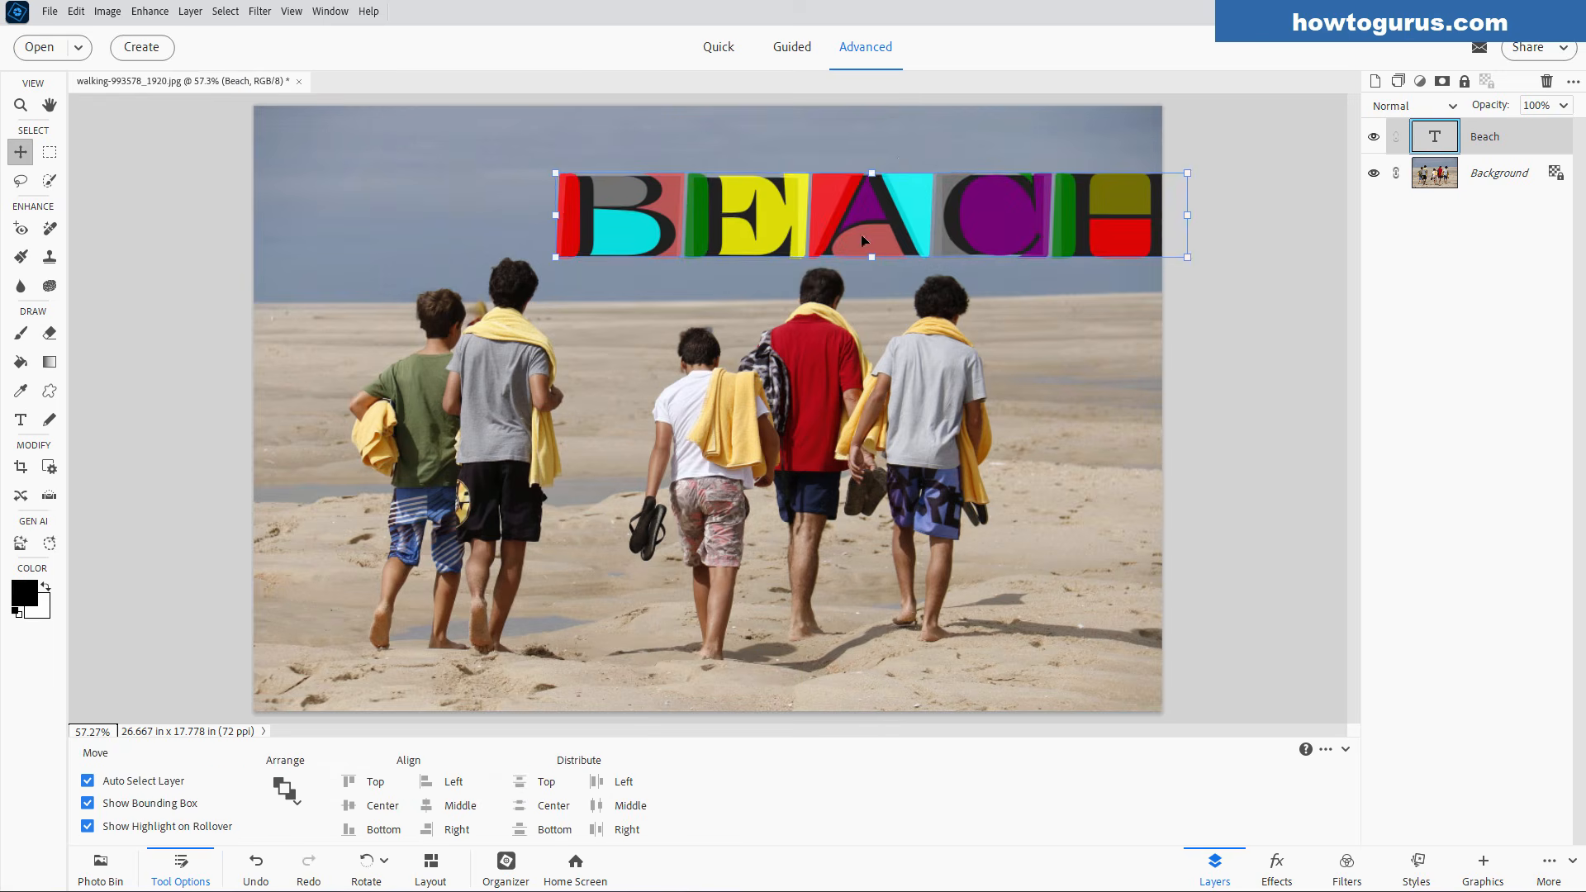
drag(892, 223, 762, 188)
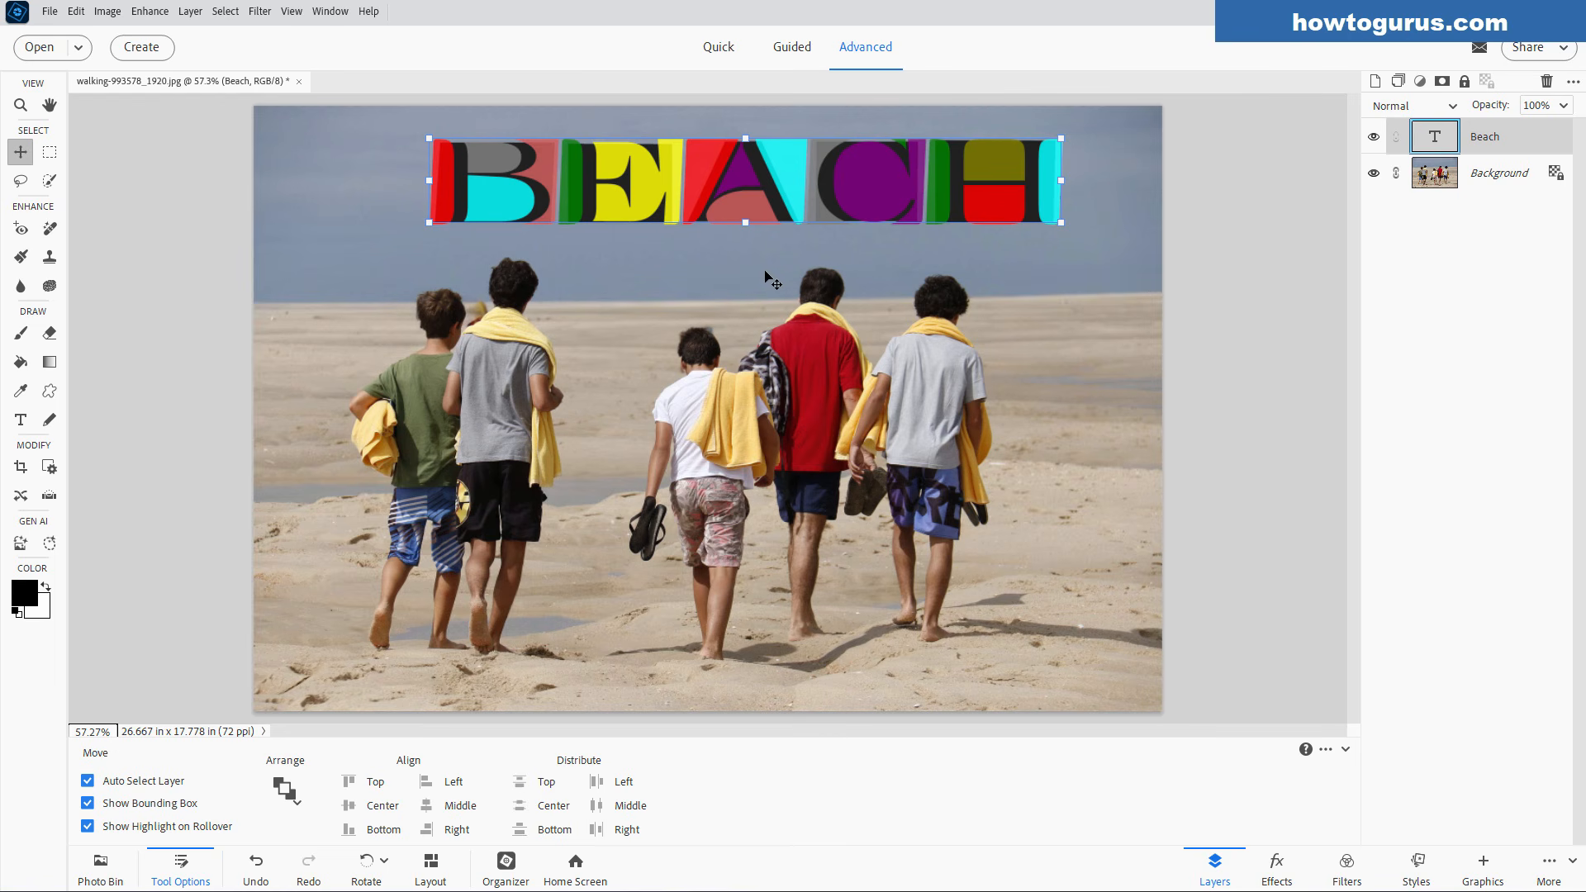
click(170, 244)
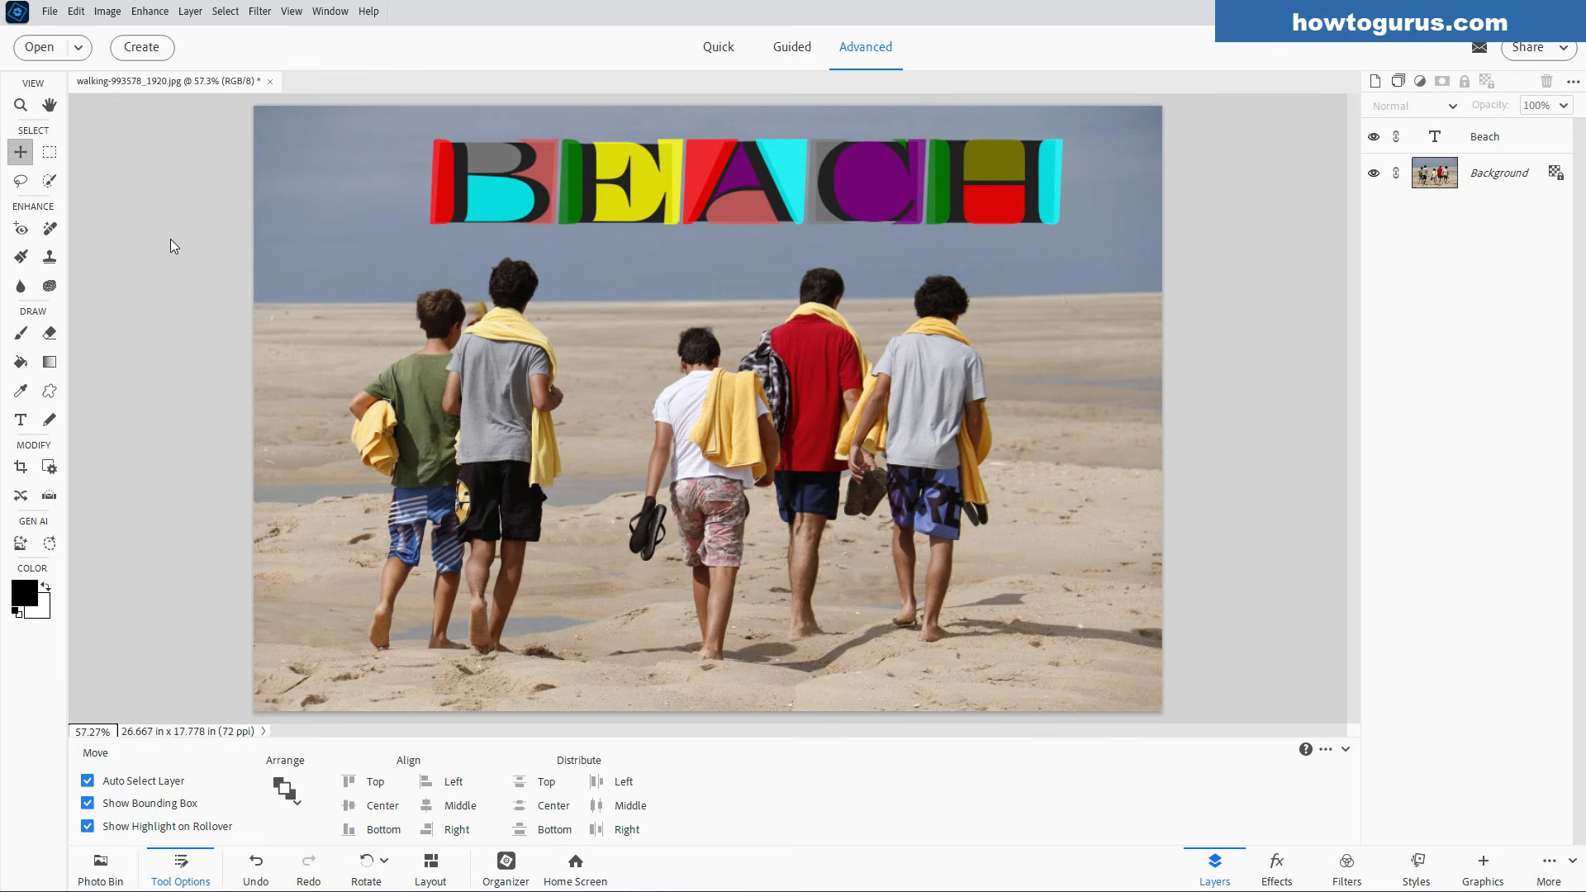
- Open the-park-2863734_1920.jpg and turn on the Contextual Task Bar
click(50, 13)
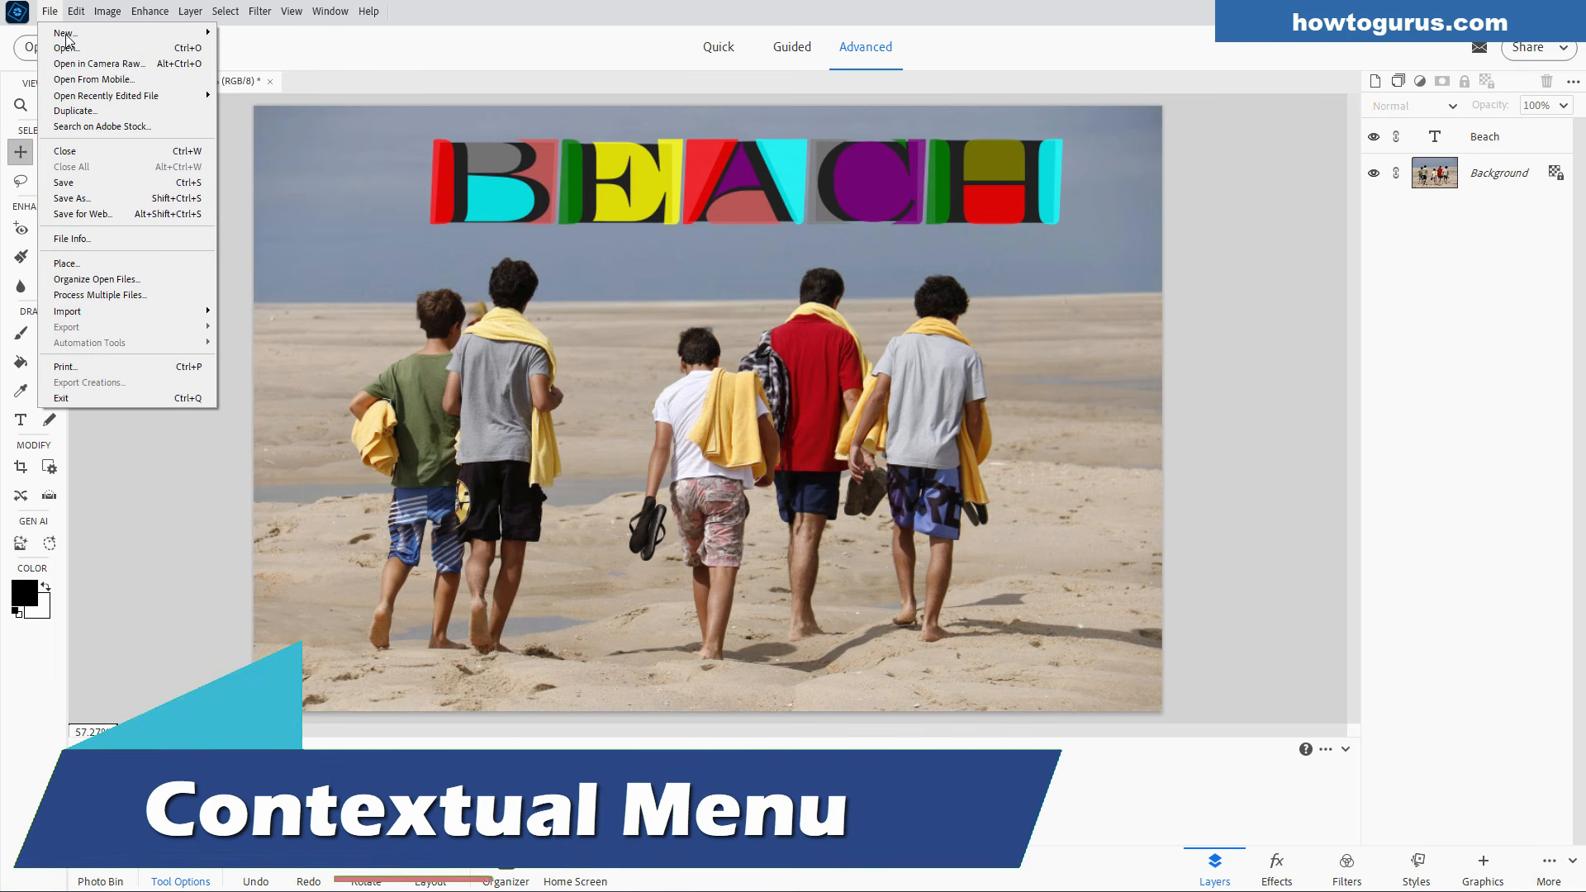
mouse_move(107, 96)
click(281, 124)
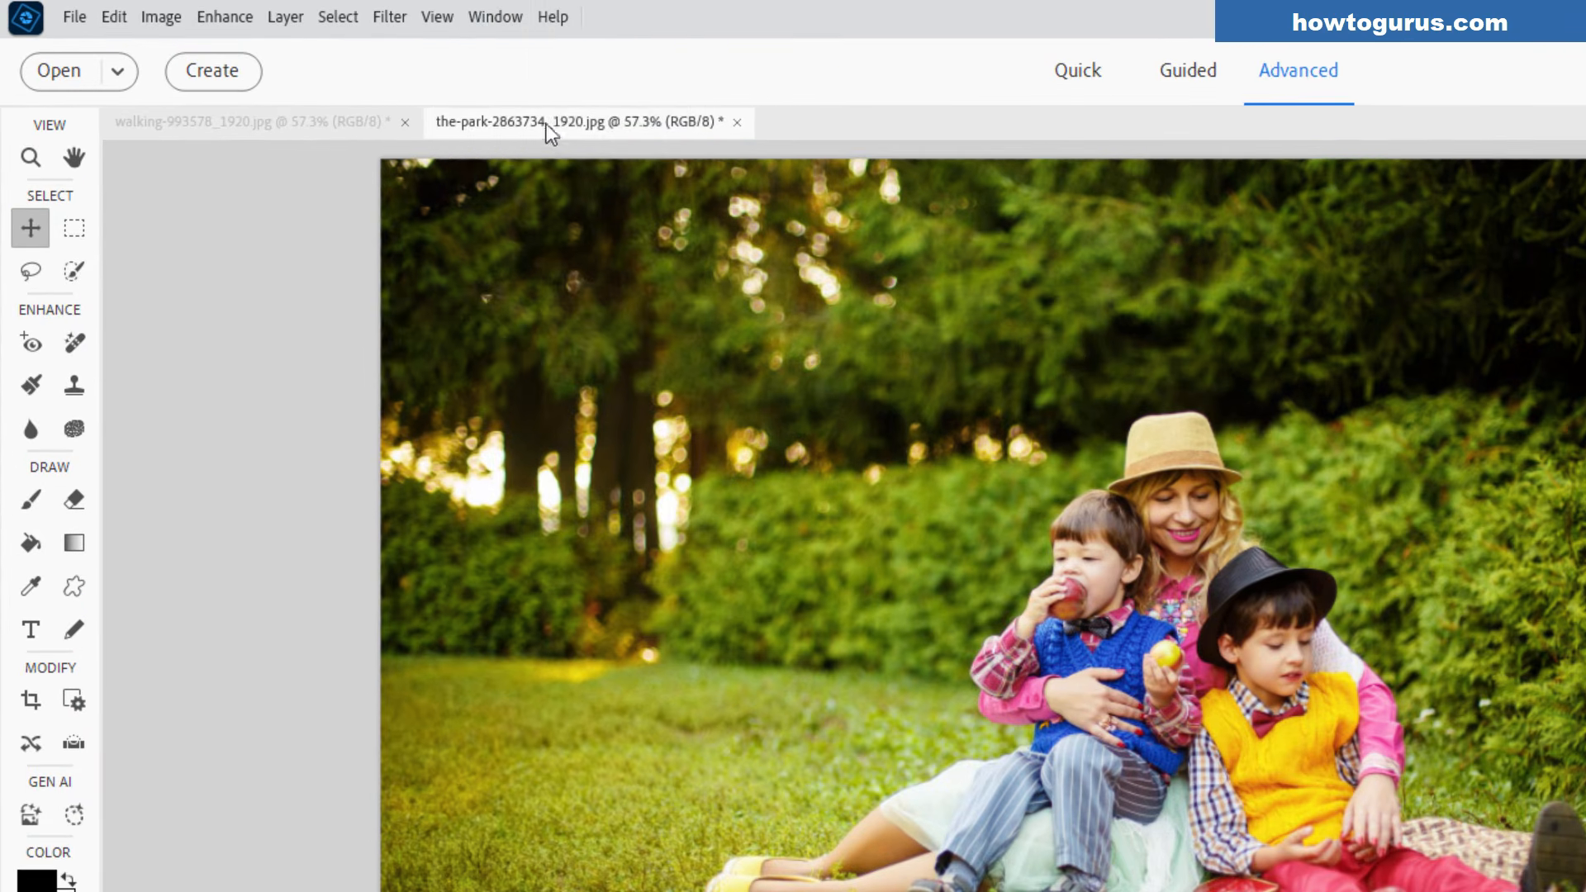
click(450, 18)
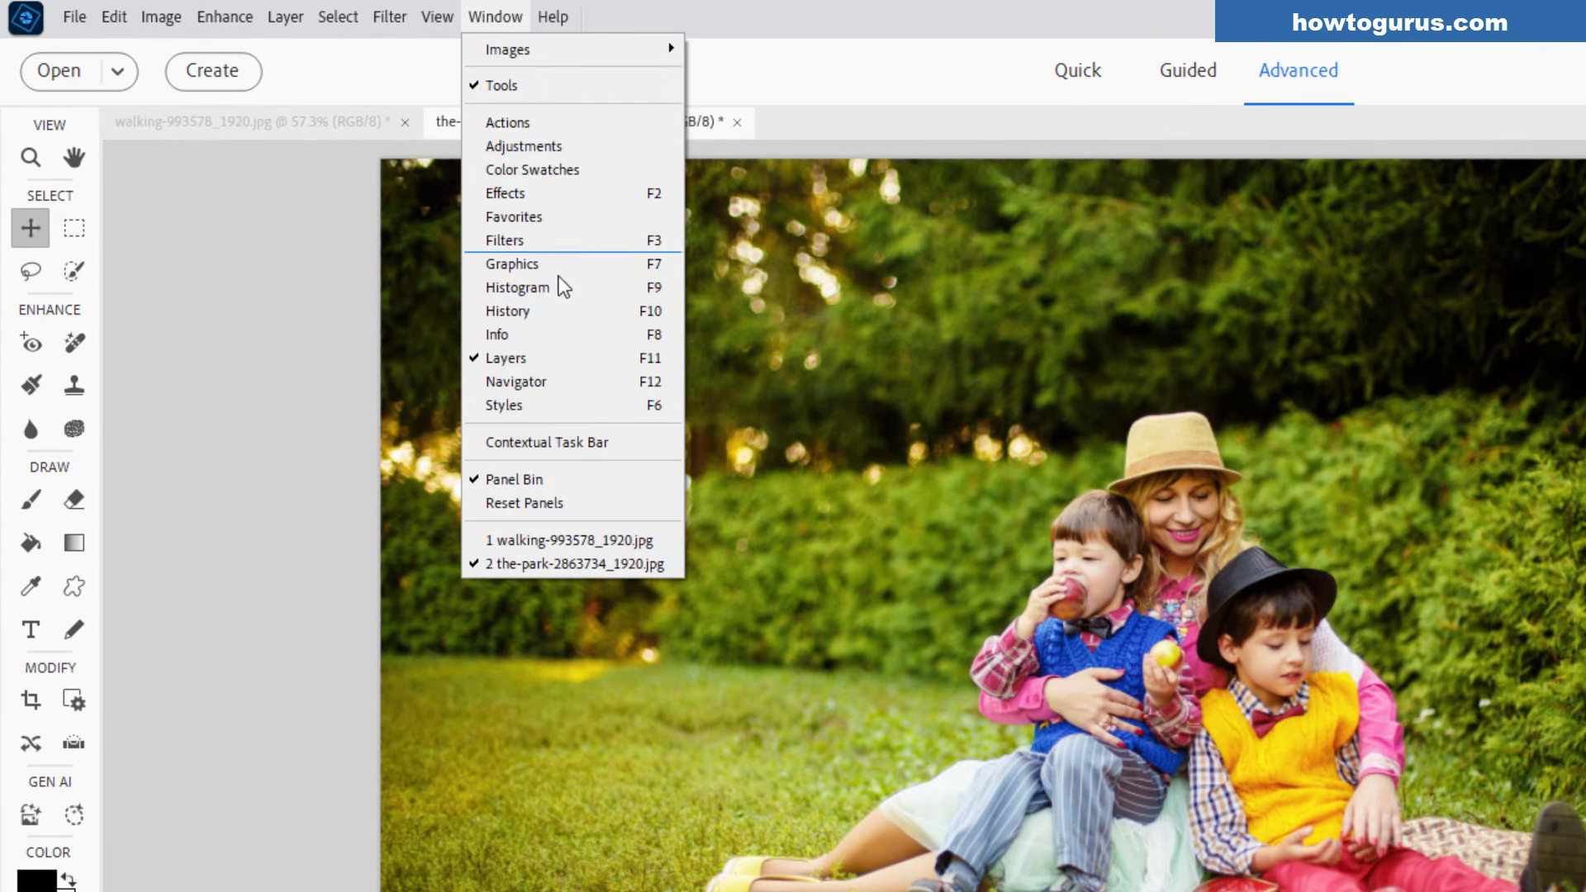
click(542, 446)
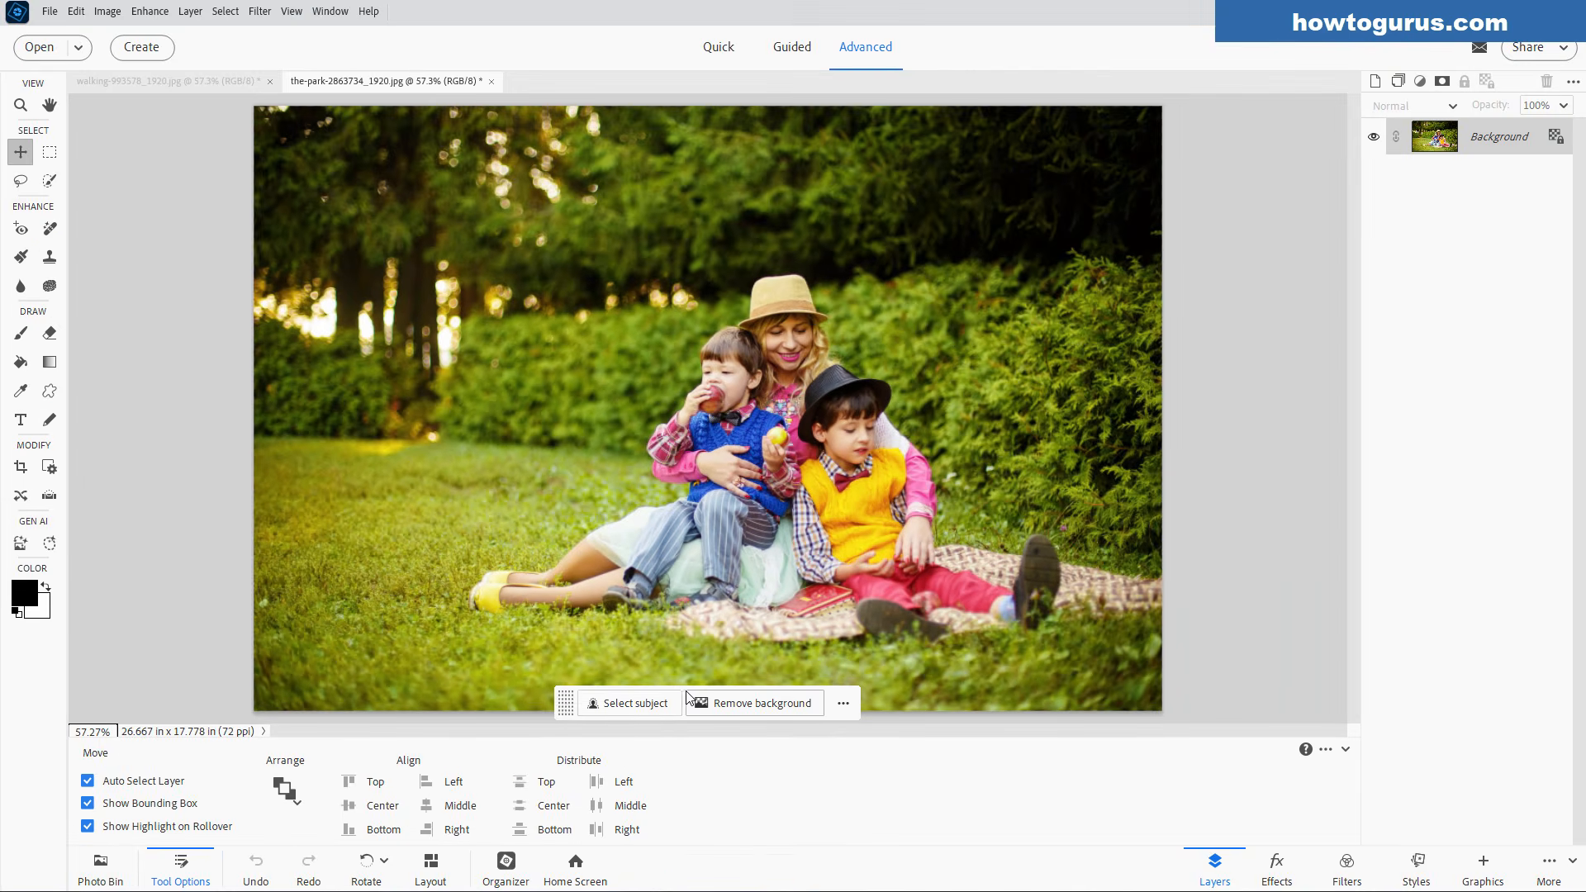
- Move the Contextual Task Bar around the workspace and reset it to its default position
drag(562, 706, 1198, 563)
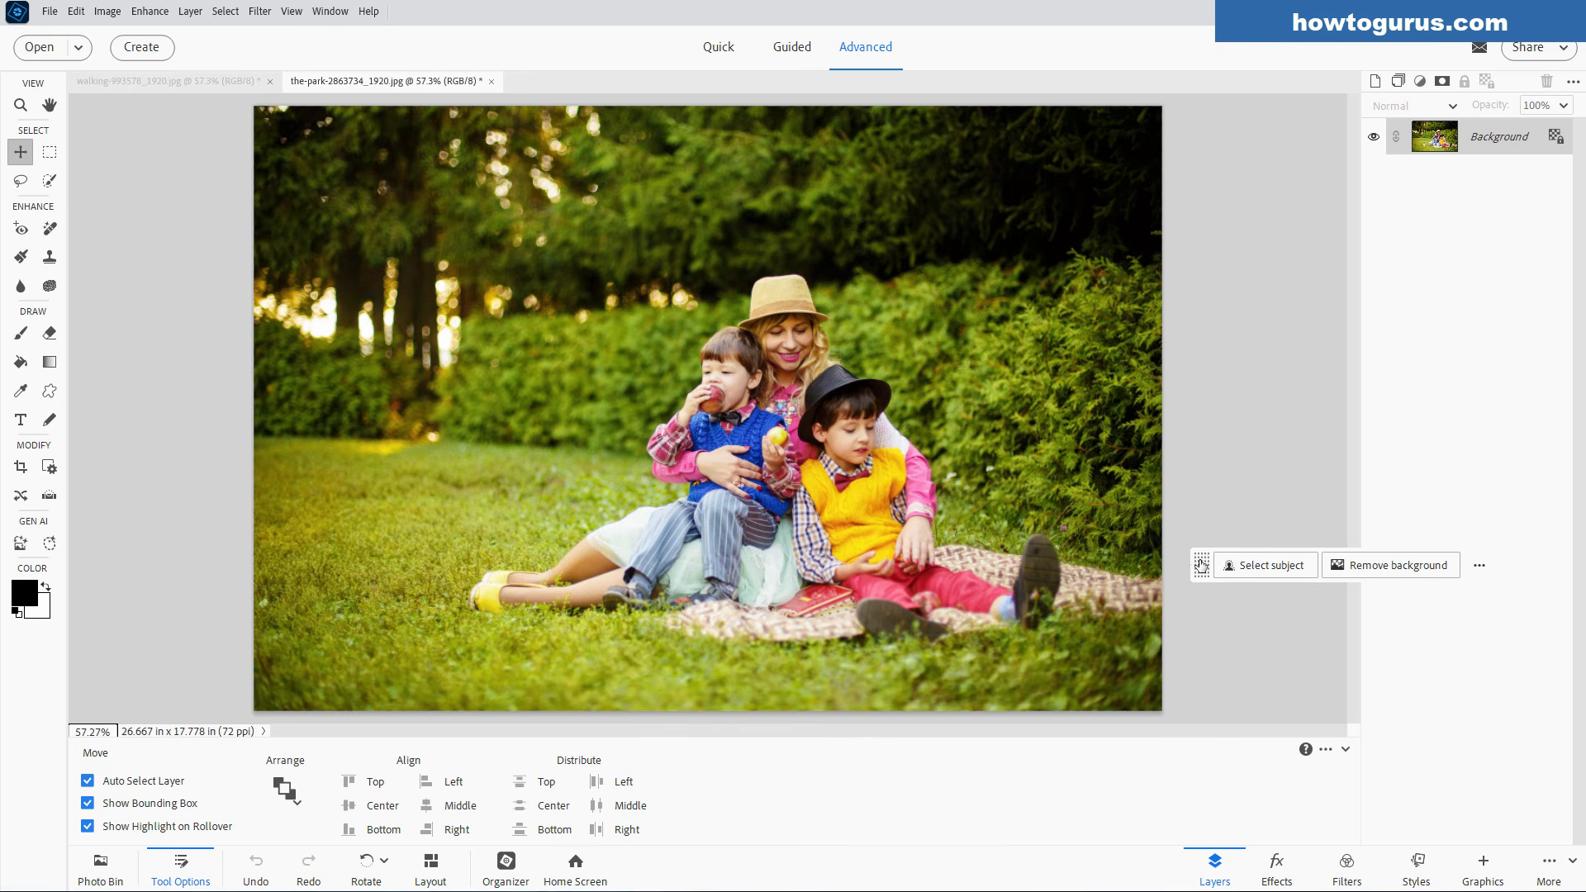
click(914, 685)
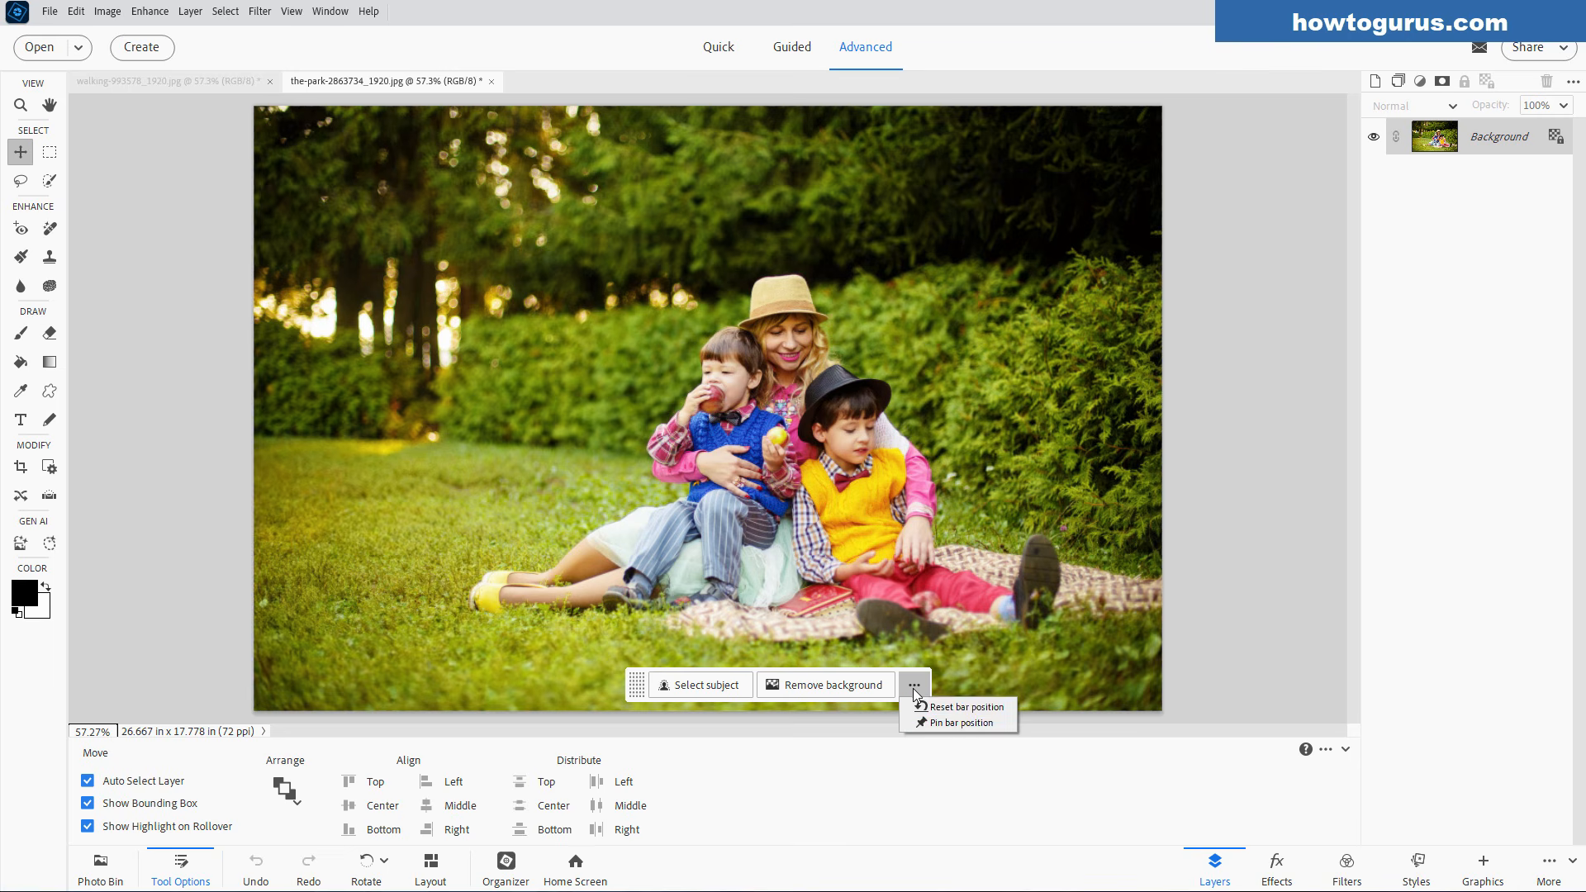
click(959, 708)
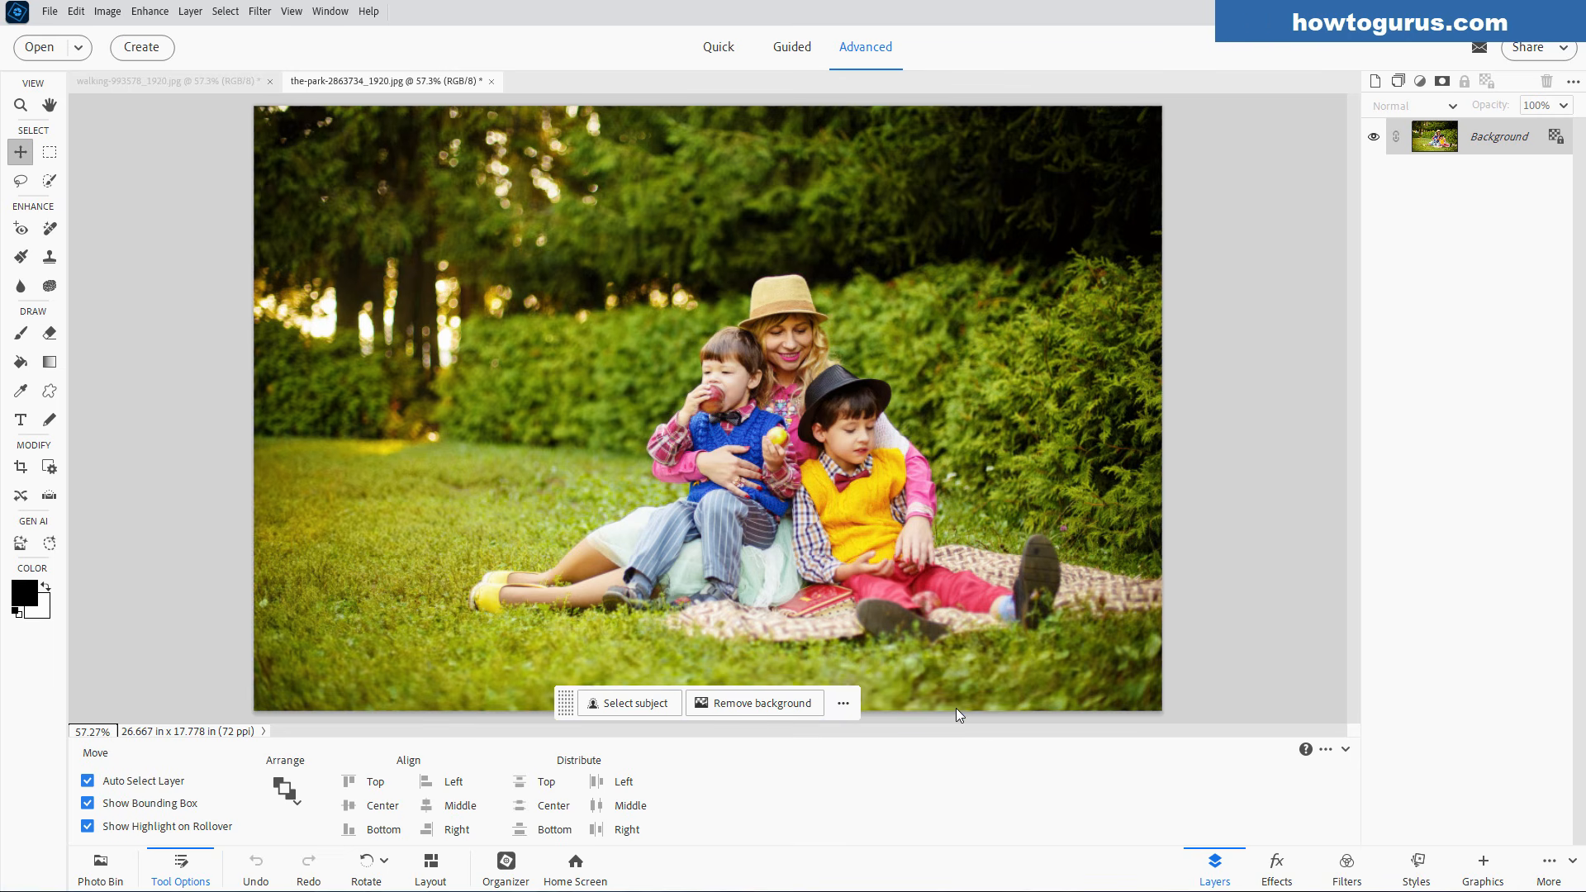
- Duplicate the park photo's Background layer as "Background copy" within the same document
right_click(1467, 144)
click(1487, 176)
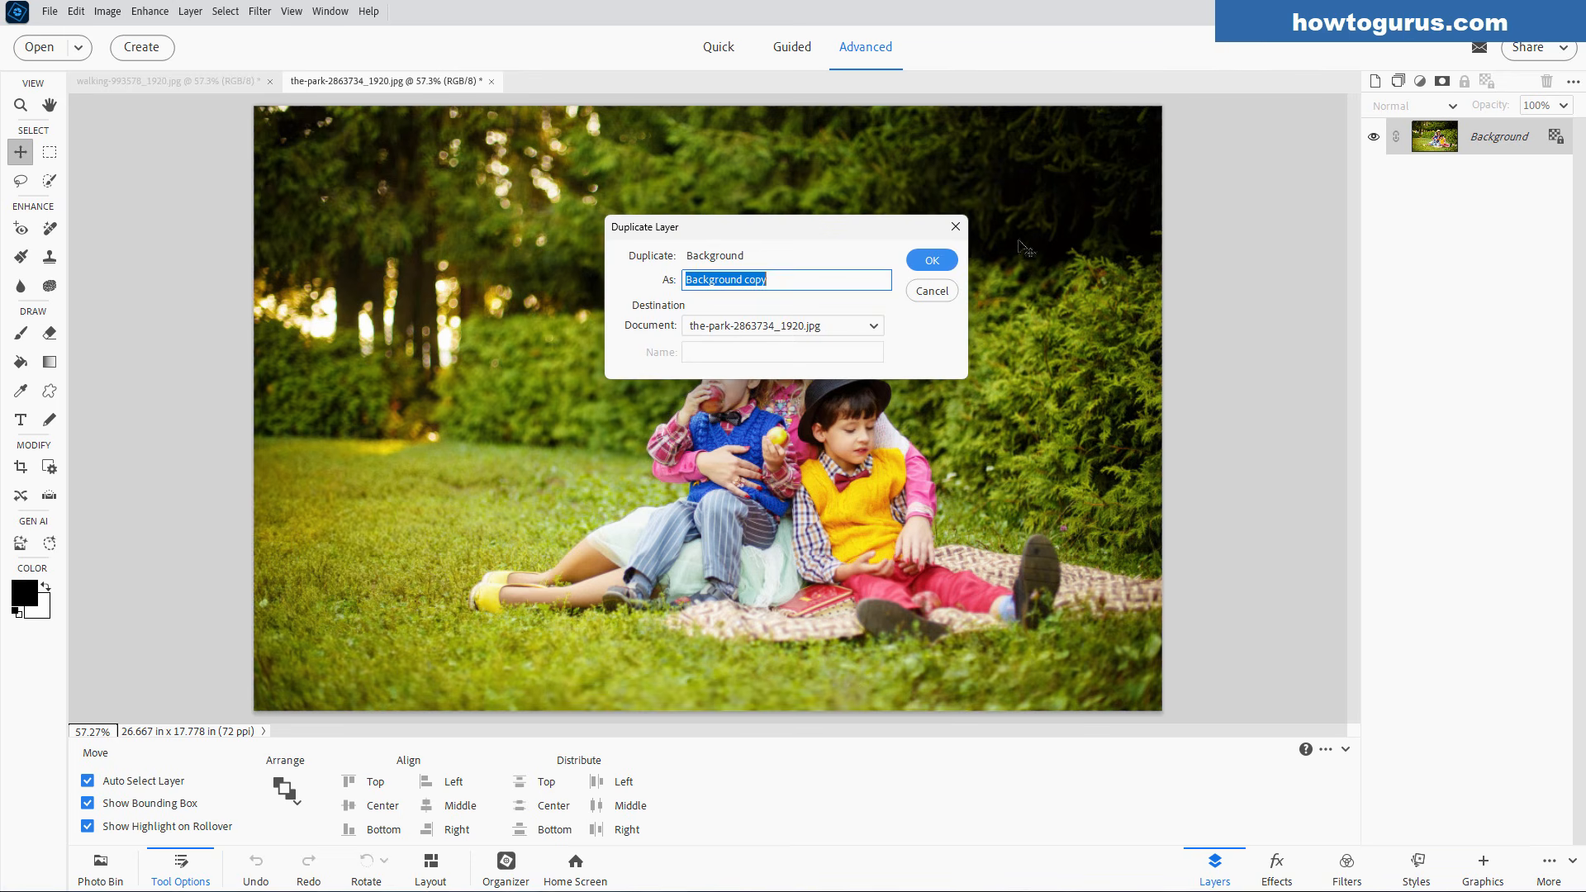
click(933, 261)
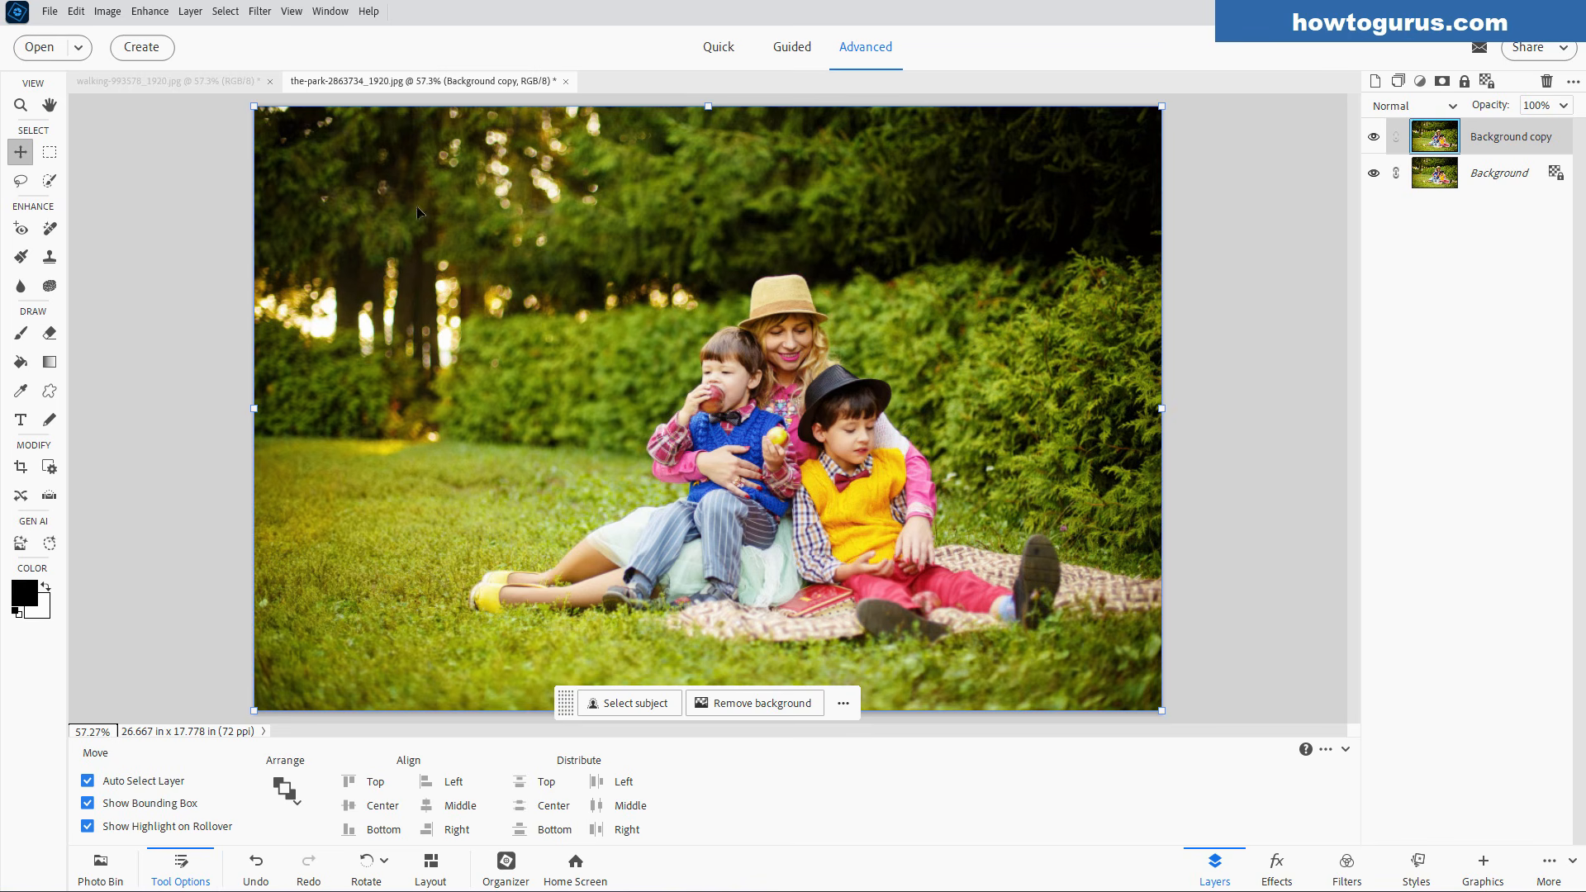
- Scale the Background copy proportionally to about 69%, move it toward the middle of the photo and shift the floating transform bar slightly
drag(254, 107, 531, 290)
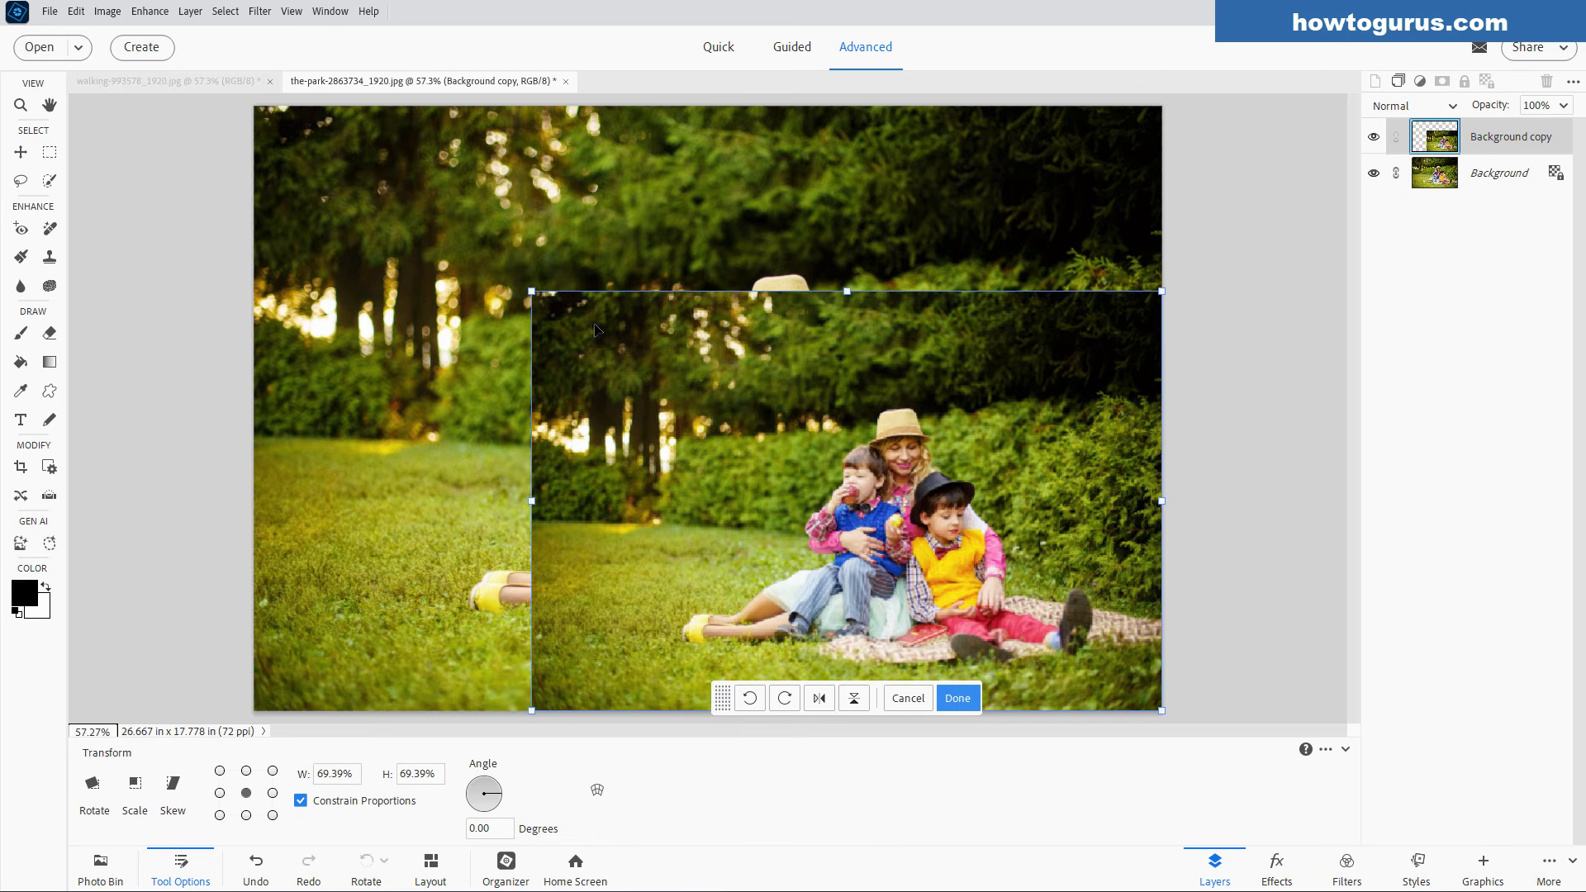
drag(935, 545, 806, 452)
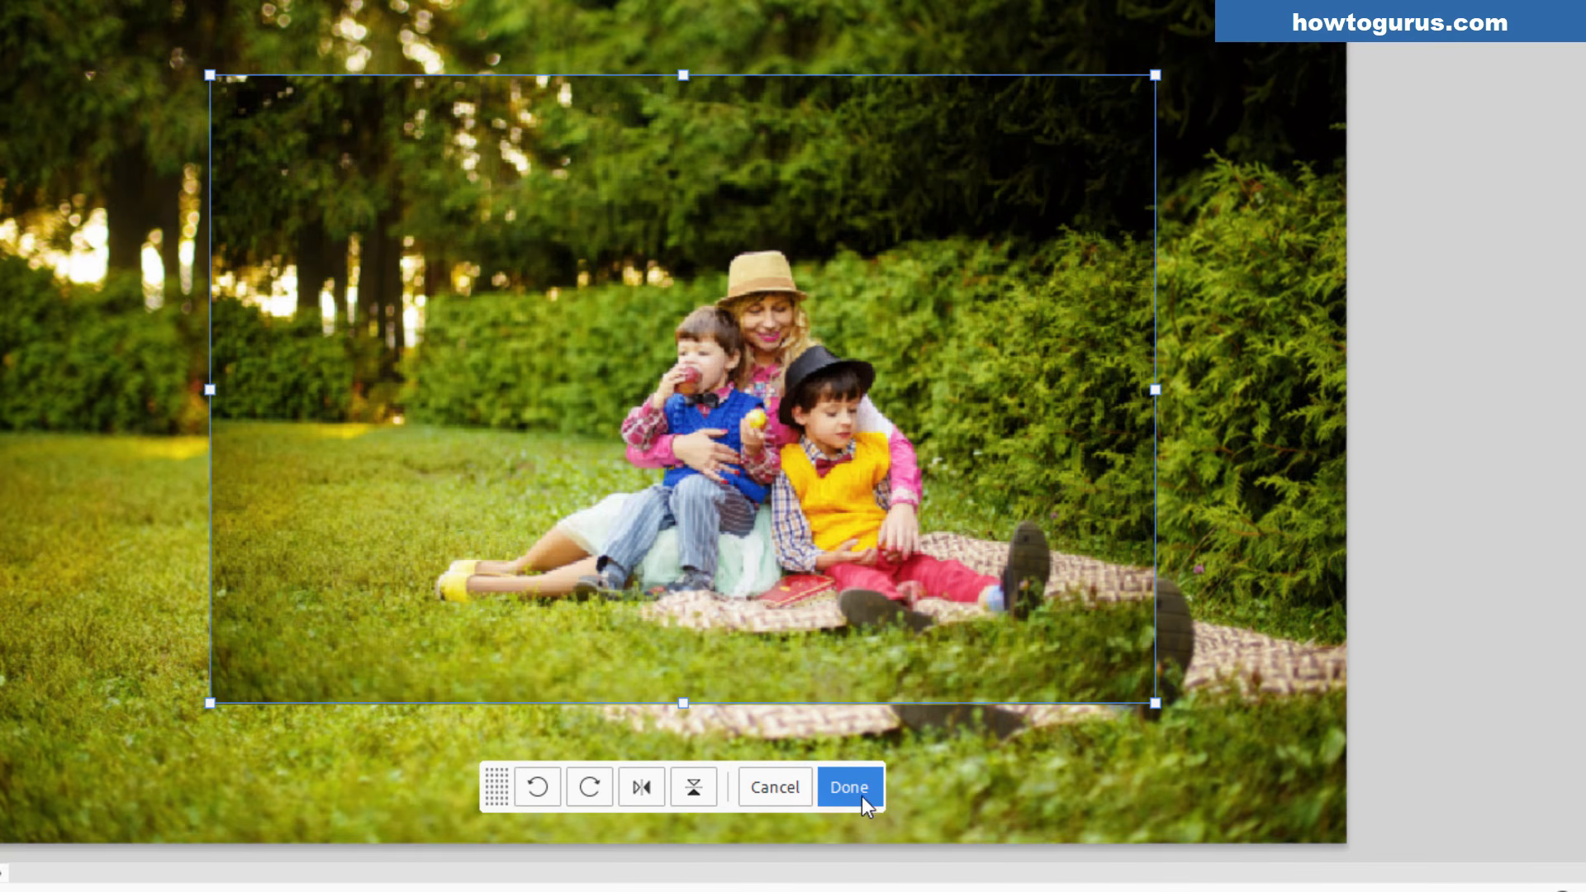
drag(497, 788, 506, 794)
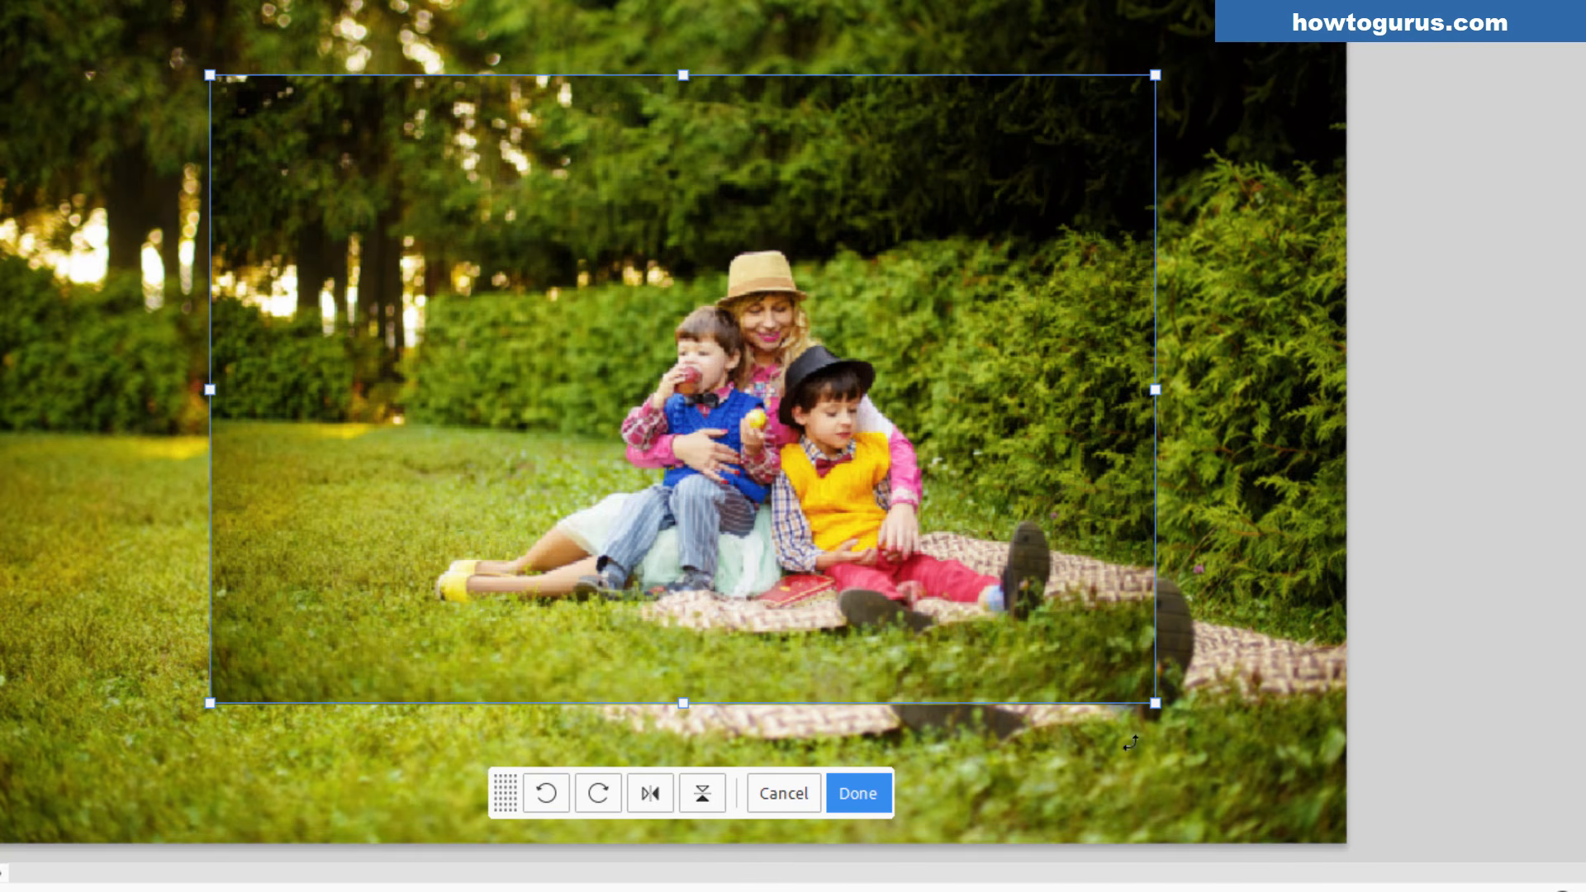
drag(498, 798, 508, 787)
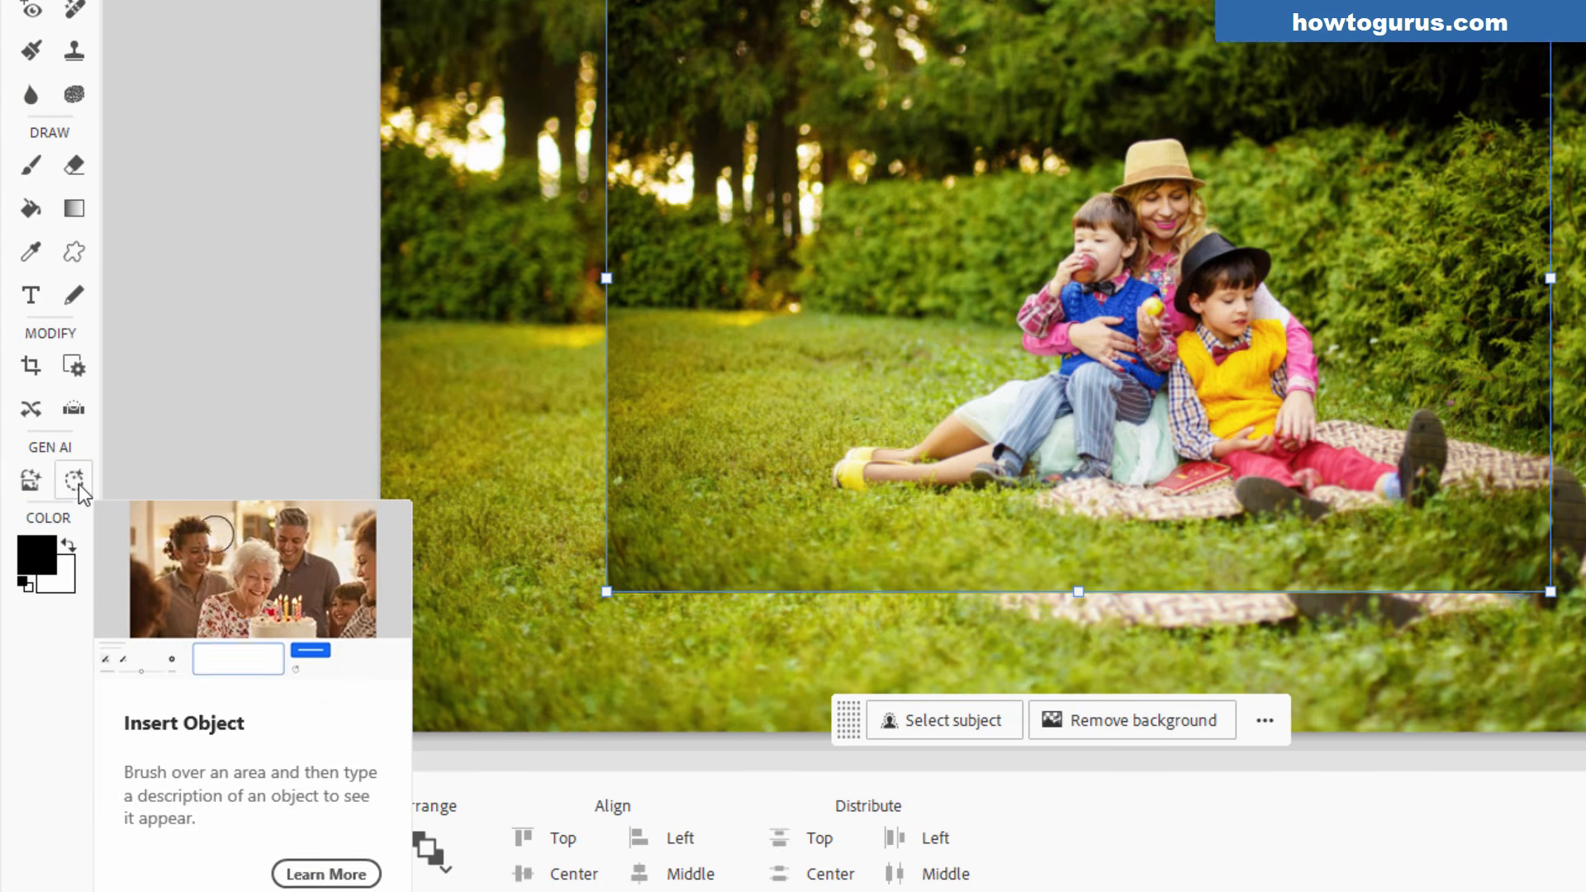
- Brush over the foreground boy in the grey shirt on the beach photo to subtract him from the removal selection
click(215, 16)
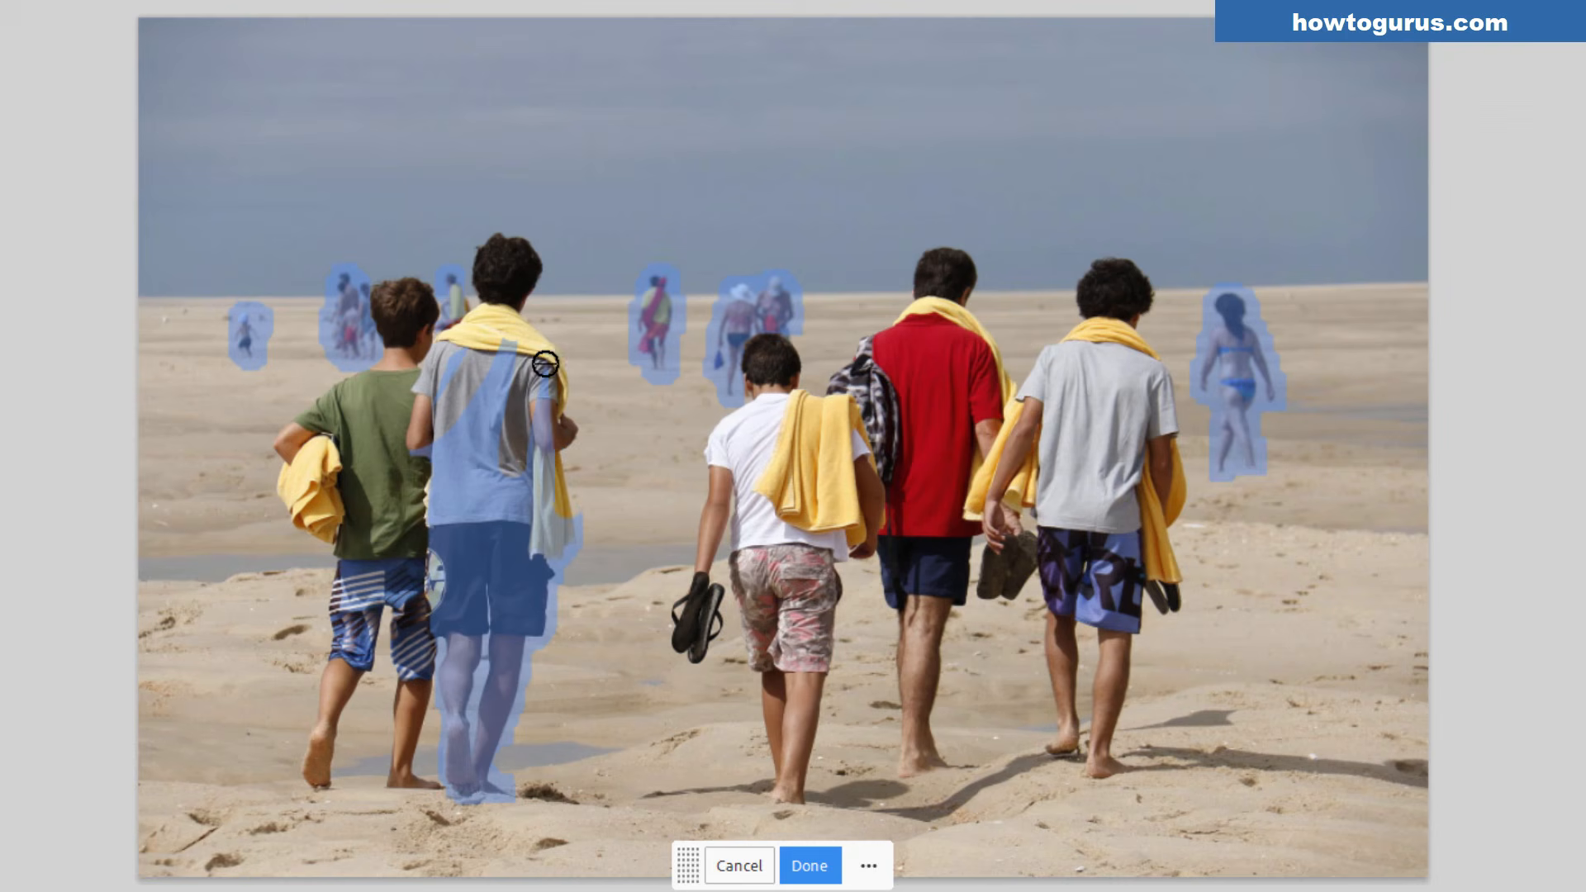
mouse_move(549, 368)
mouse_down()
mouse_move(529, 455)
mouse_move(517, 331)
mouse_move(449, 396)
mouse_move(457, 368)
mouse_move(485, 400)
mouse_up()
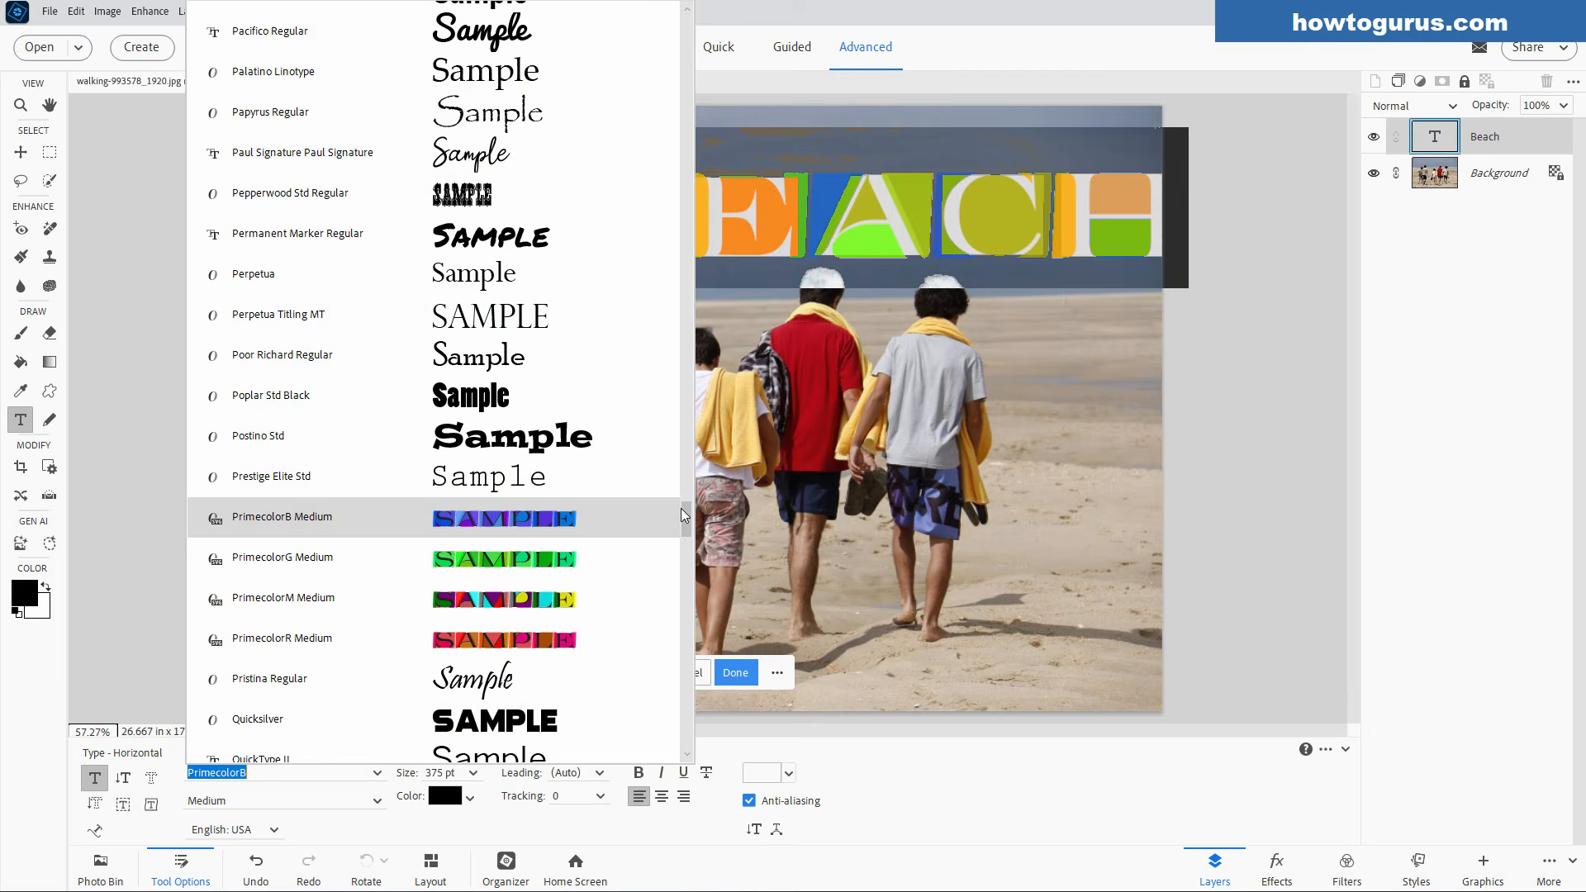
- Apply the PrimecolorM Medium color font to the Beach text, commit it and center it in the sky
scroll(681, 511, down, 1)
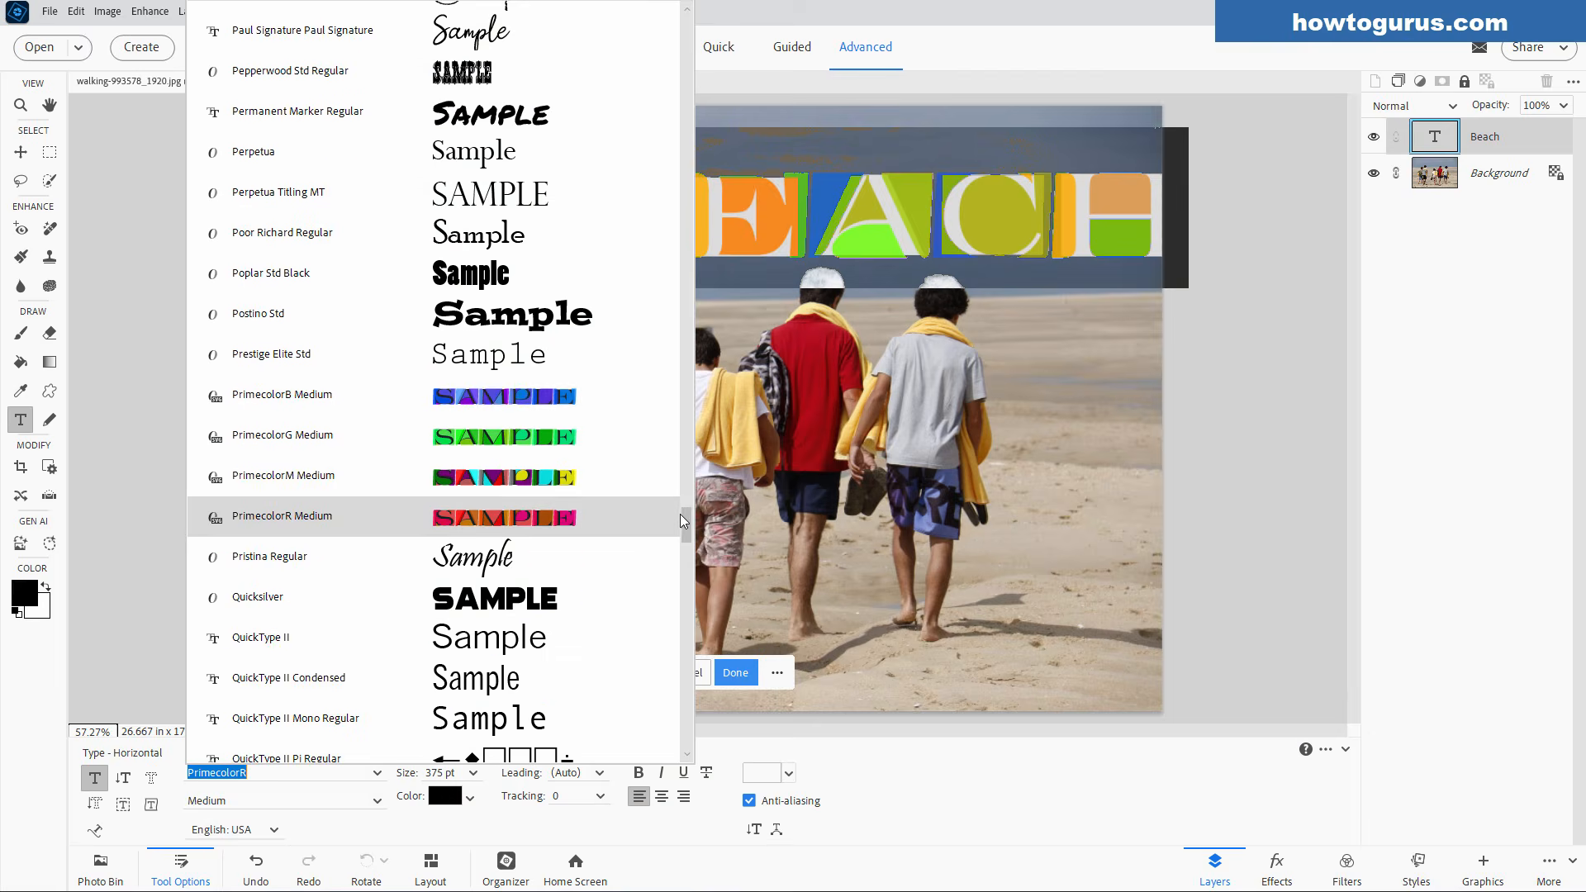
click(586, 484)
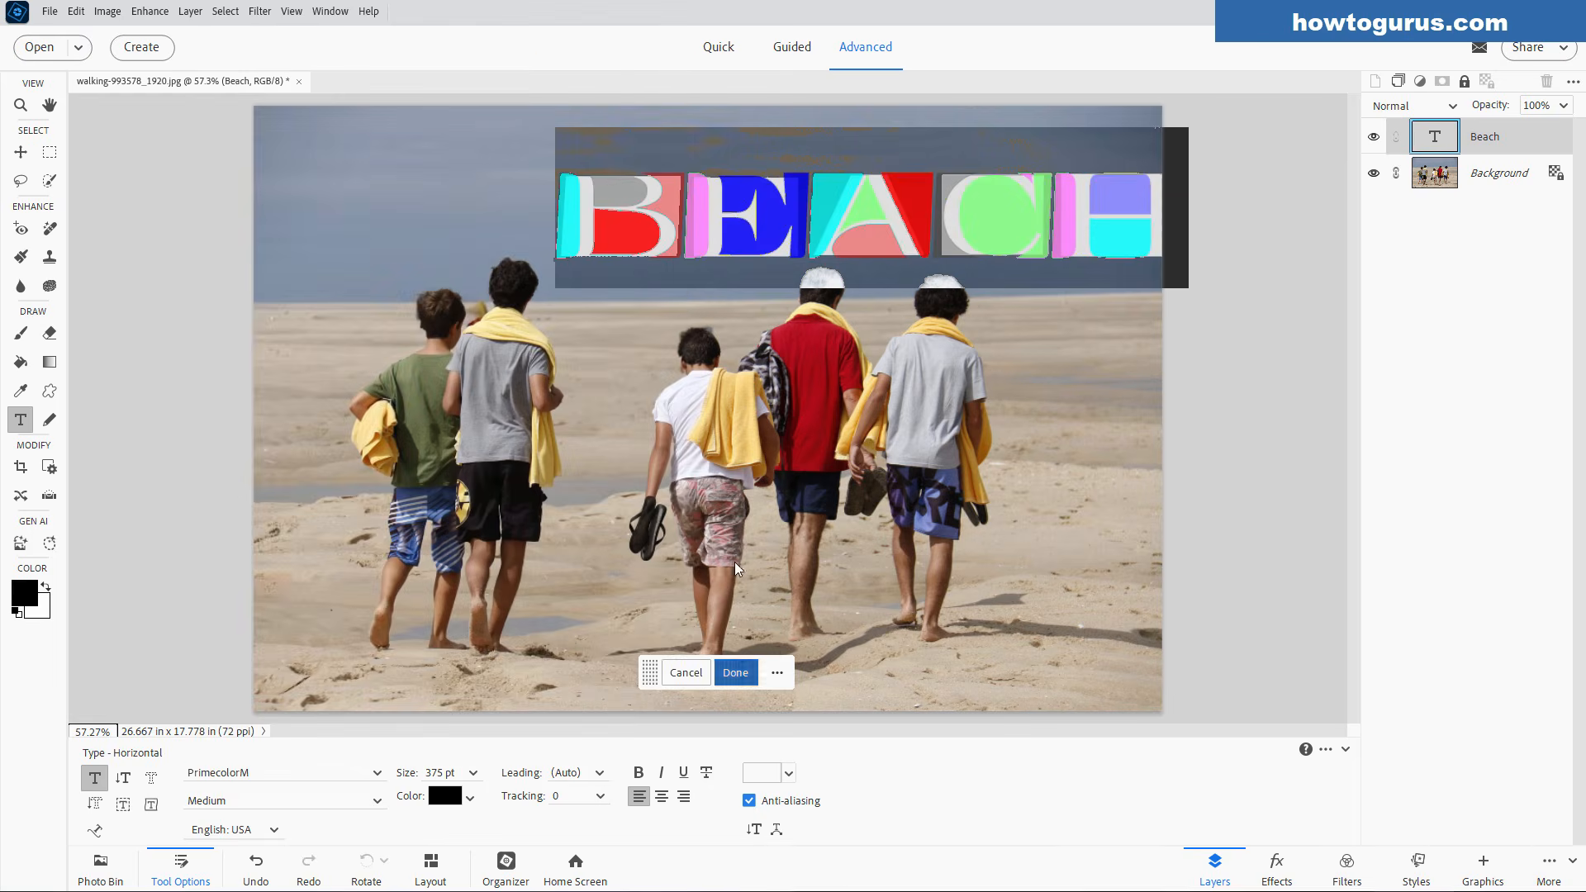
click(735, 673)
drag(885, 220, 755, 186)
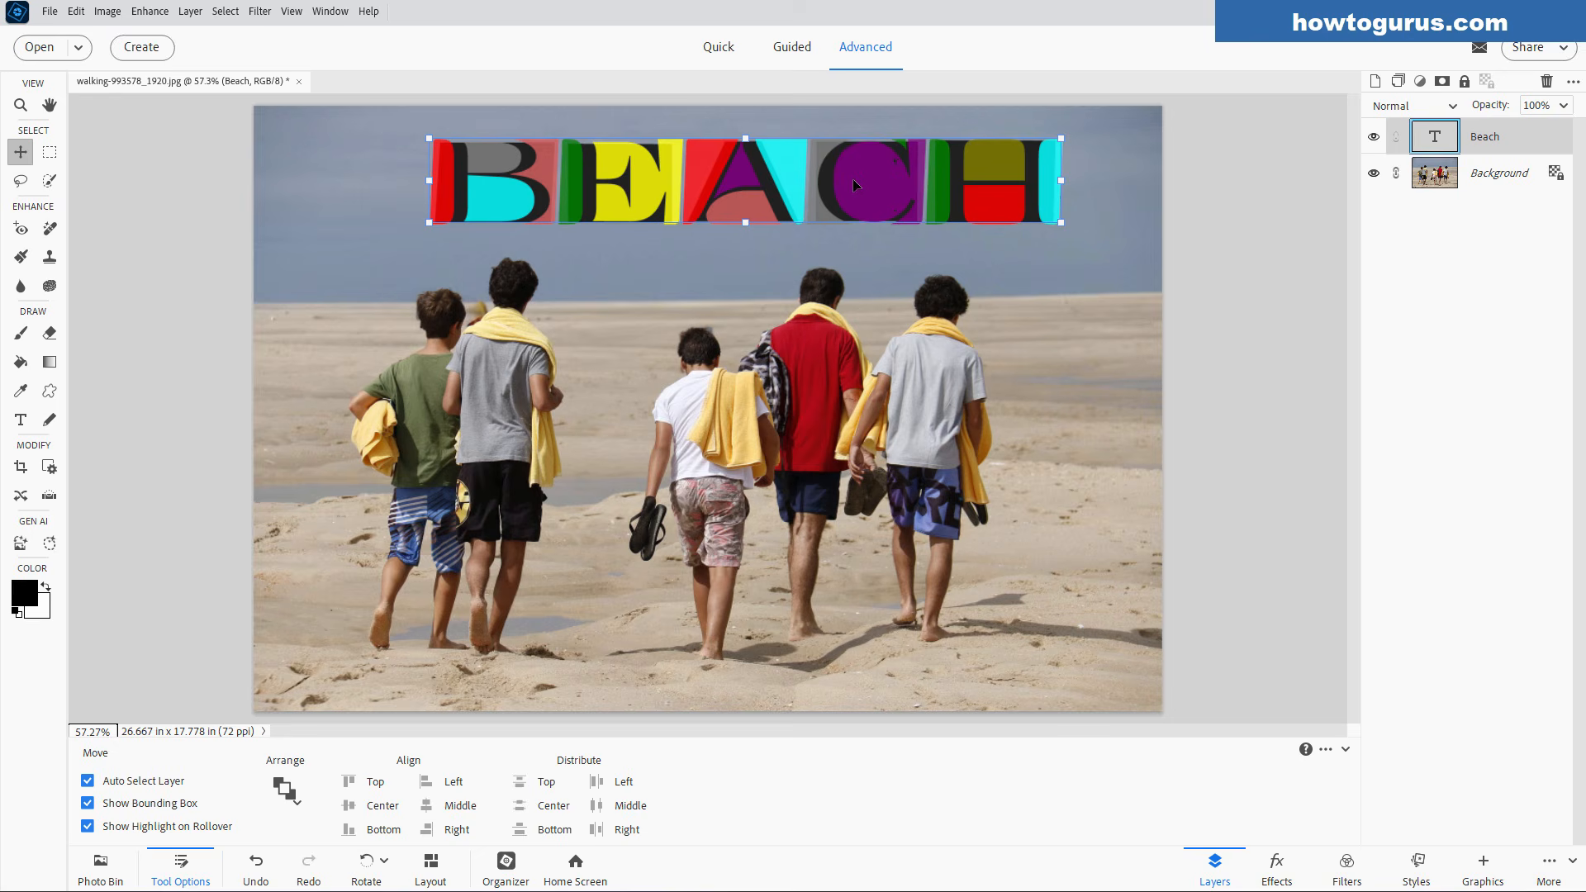